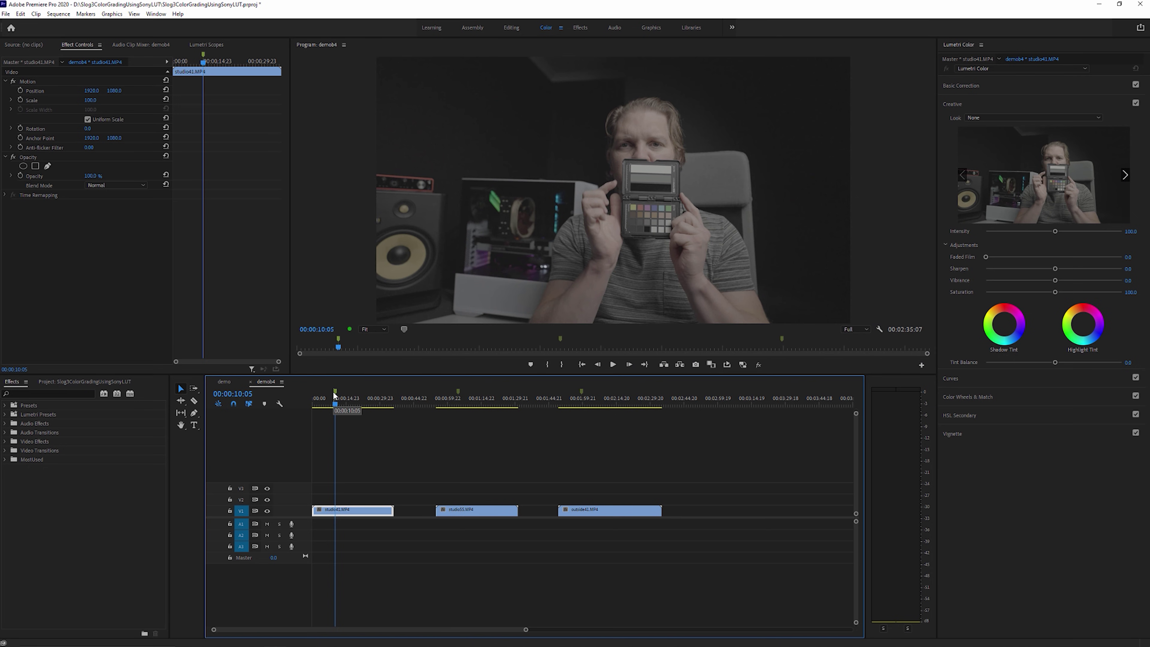
# Step: Find Lumetri Color in Effects, apply it to studio41.MP4 and rename it Pre CST
pyautogui.click(25, 393)
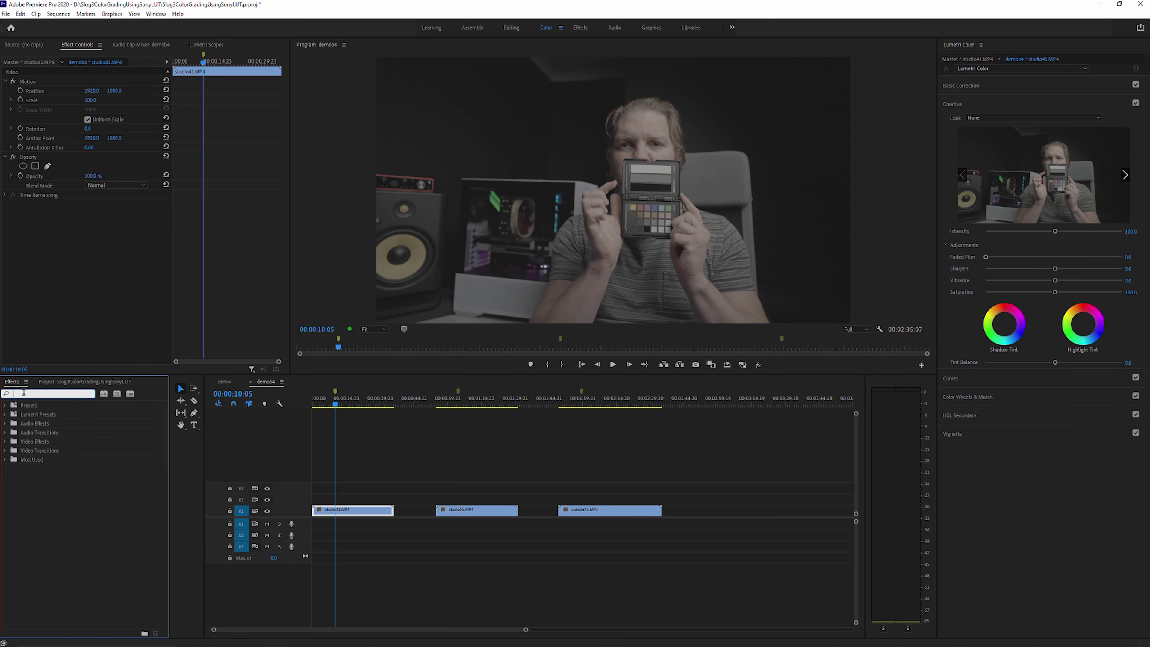
pyautogui.write('lumetri color')
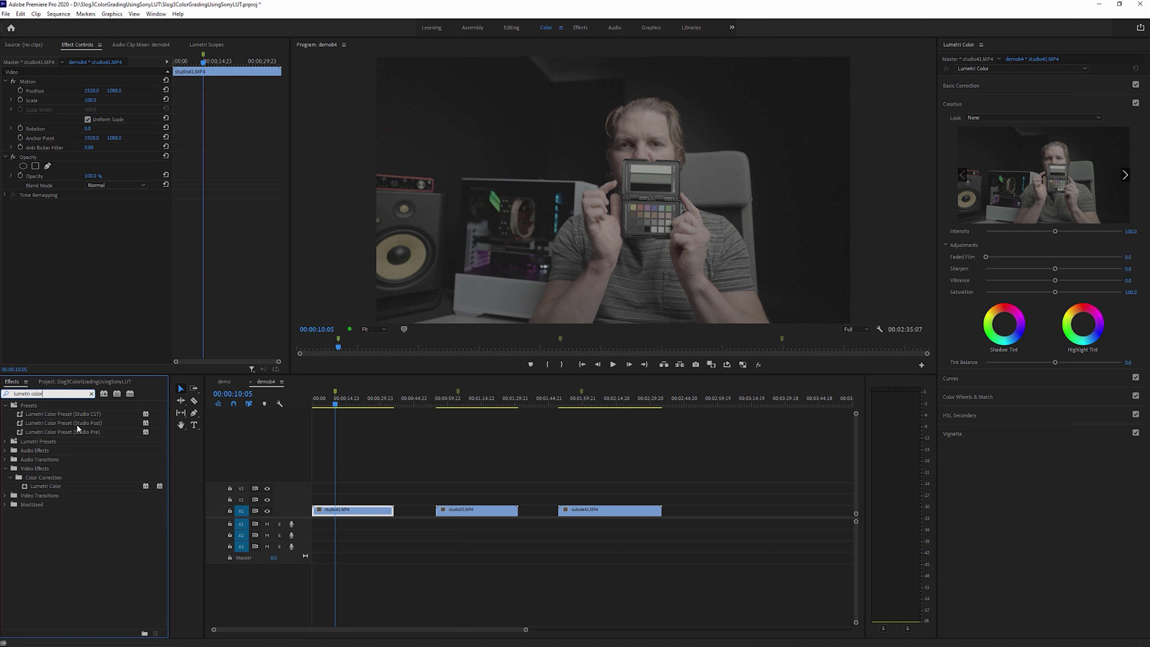
pyautogui.moveTo(43, 489); pyautogui.dragTo(329, 515)
pyautogui.click(5, 204)
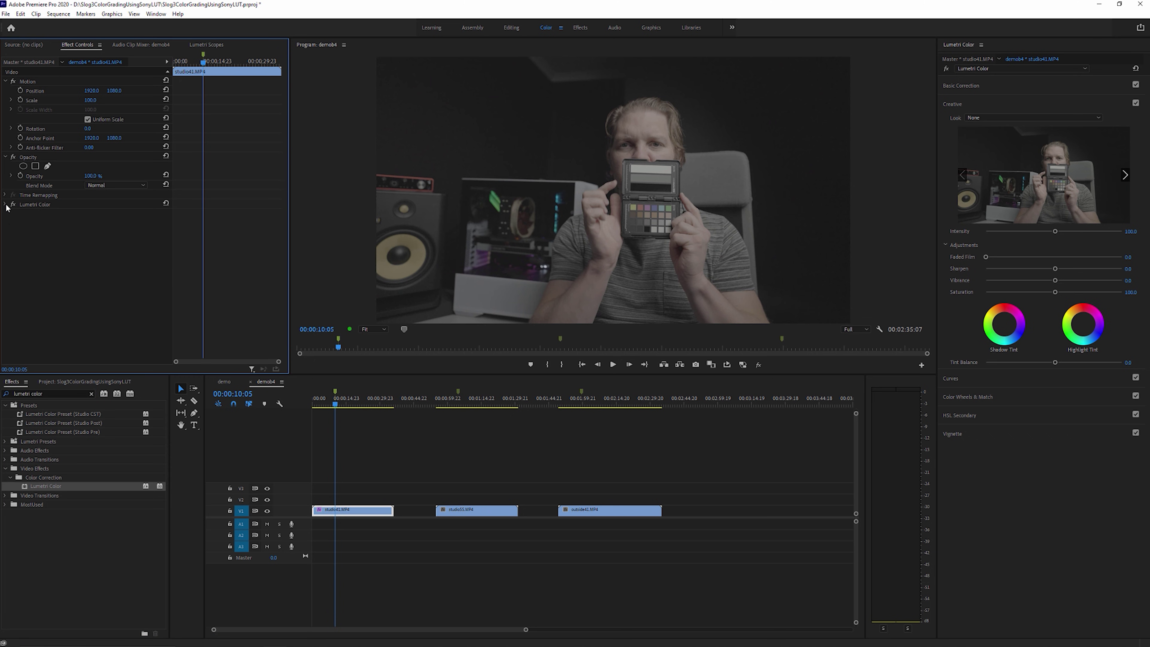
pyautogui.rightClick(38, 208)
pyautogui.click(43, 211)
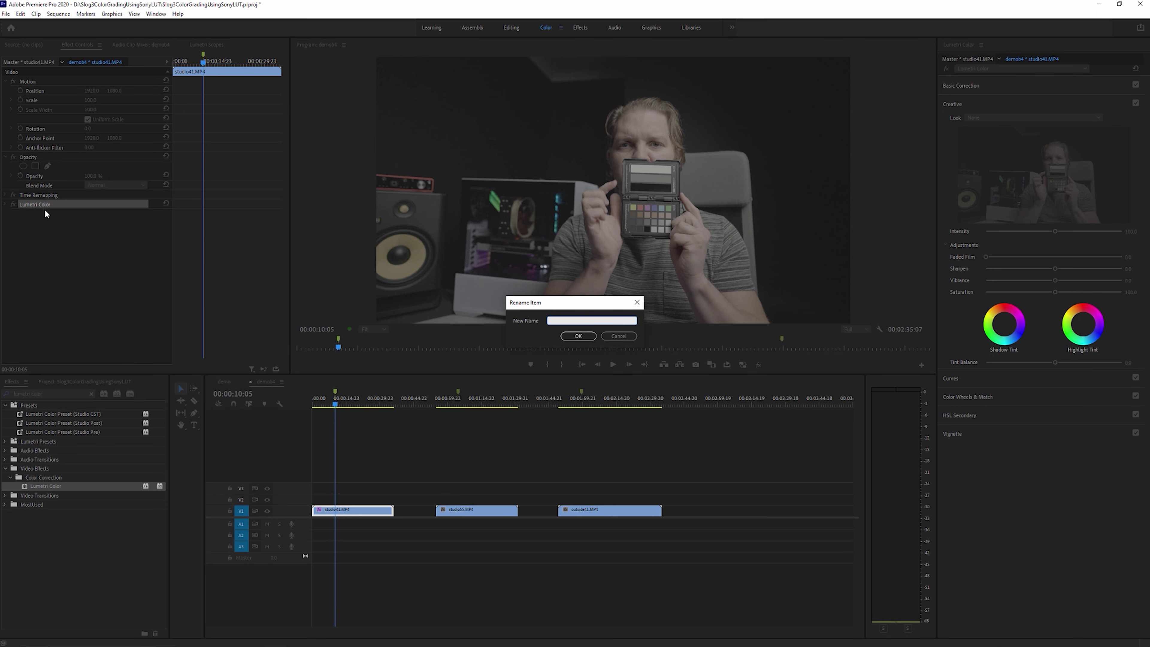
pyautogui.write('Pre CST')
pyautogui.press('Return')
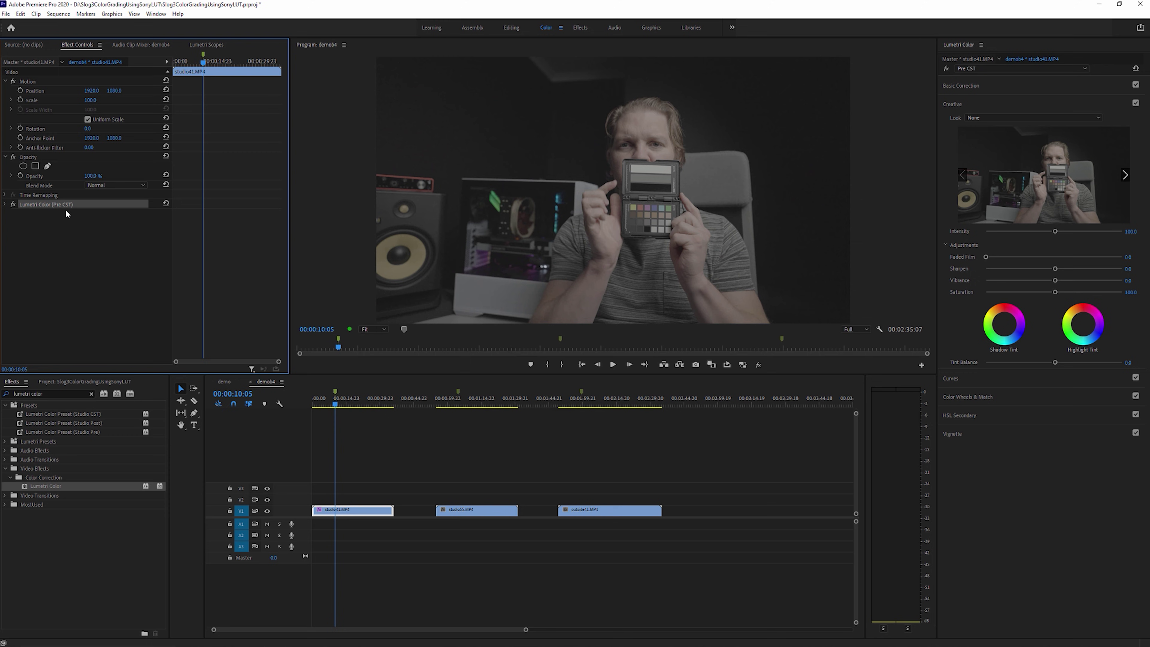
# Step: Add a second Lumetri Color effect and name it CST
pyautogui.moveTo(35, 487); pyautogui.dragTo(44, 285)
pyautogui.rightClick(50, 213)
pyautogui.click(57, 221)
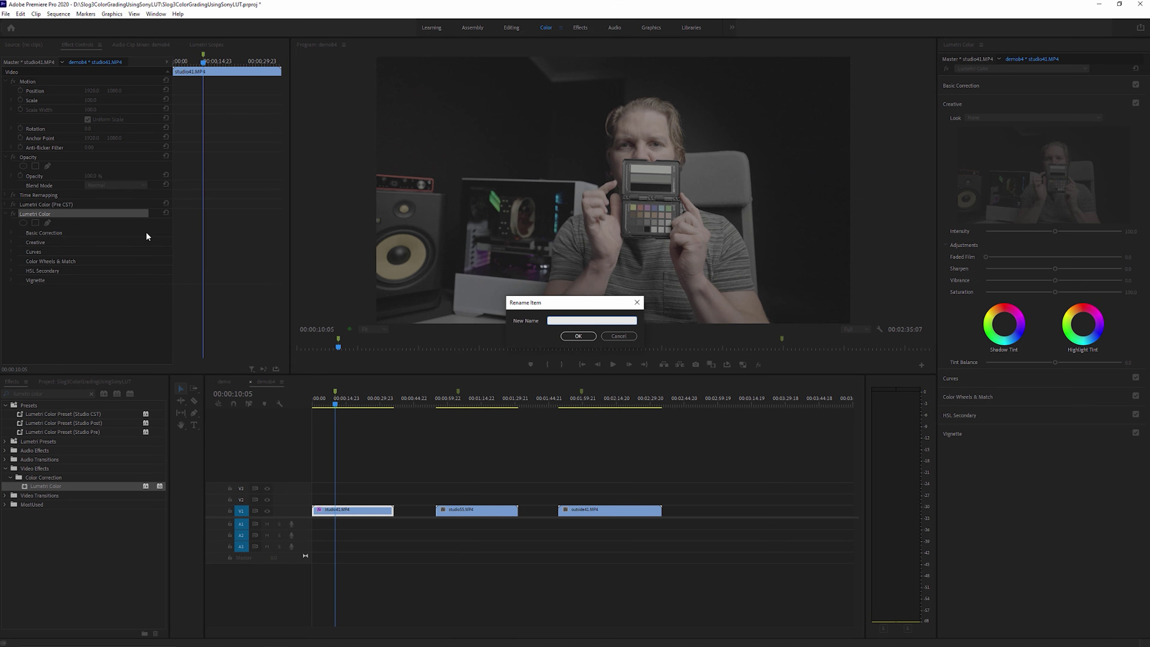
pyautogui.press('Return')
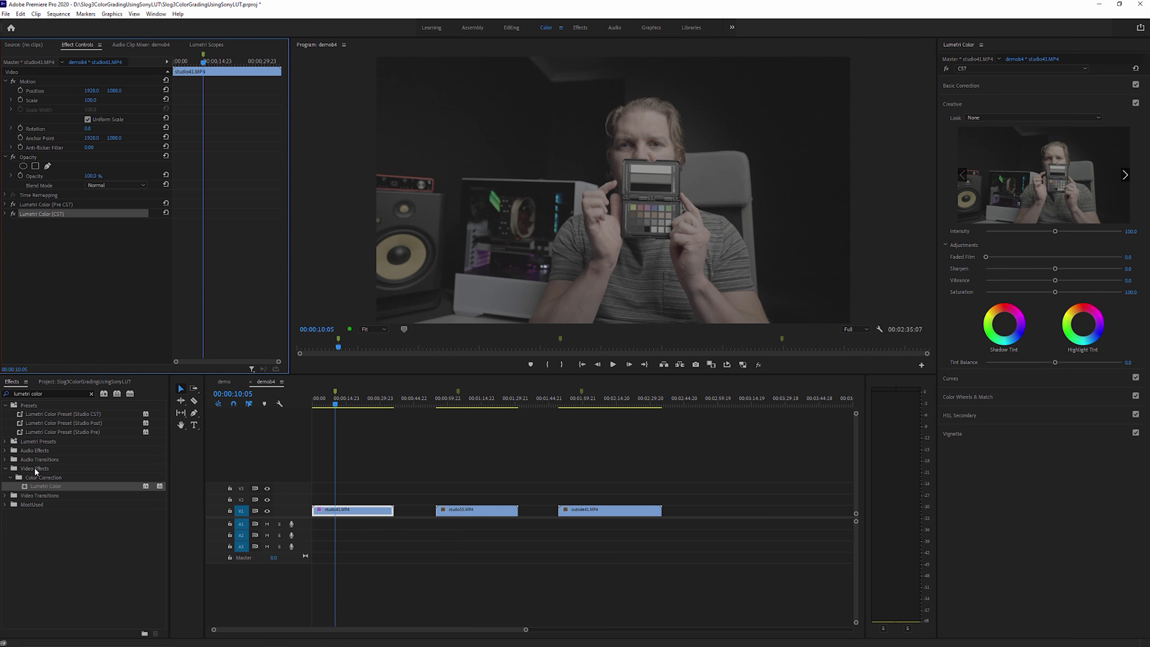
# Step: Add a third Lumetri Color effect, name it Post CST and collapse it
pyautogui.moveTo(38, 487); pyautogui.dragTo(46, 278)
pyautogui.rightClick(45, 223)
pyautogui.click(48, 229)
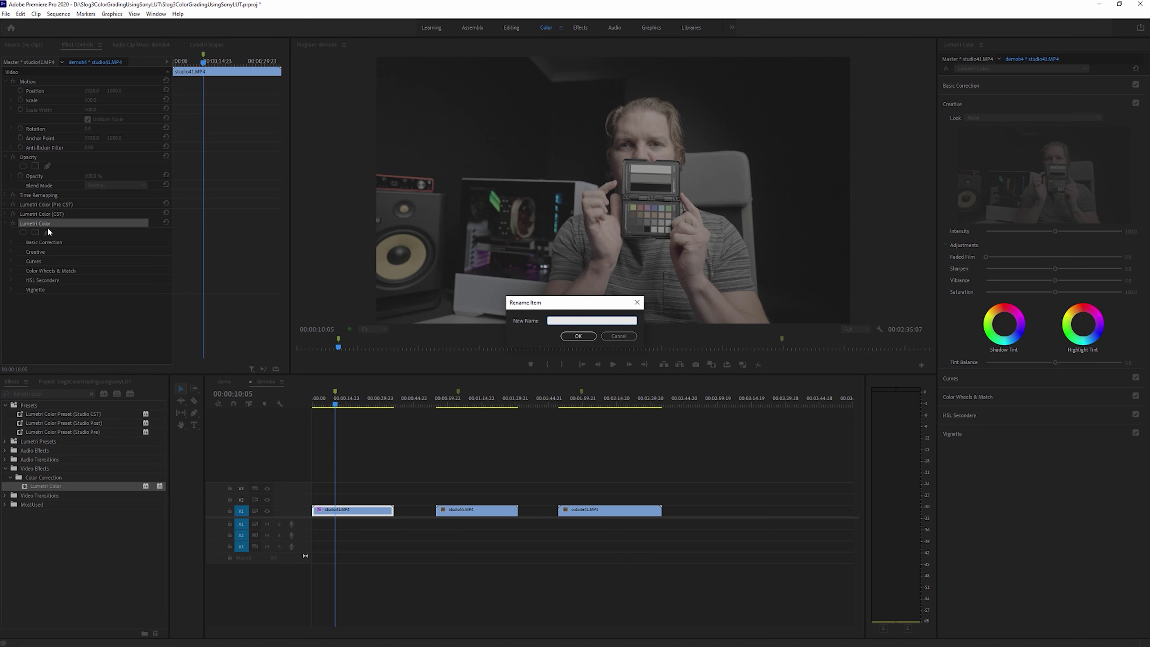
pyautogui.write('Post CST')
pyautogui.press('Return')
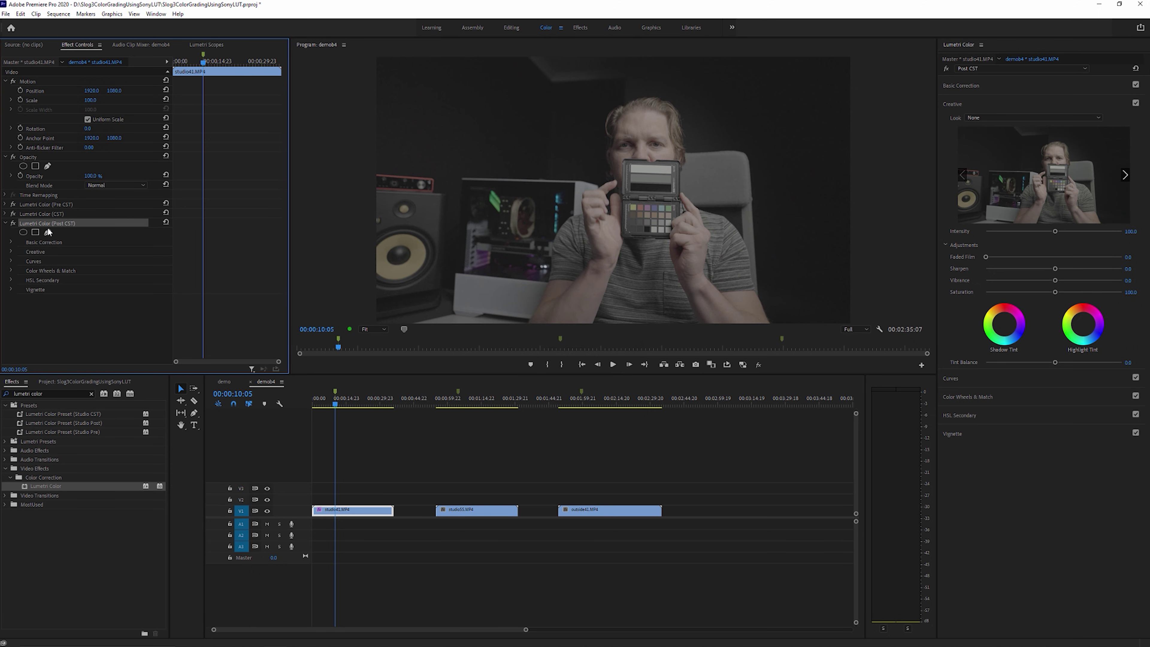
pyautogui.click(6, 225)
# Step: Add a fourth Lumetri Color effect named Grade
pyautogui.moveTo(30, 485); pyautogui.dragTo(26, 235)
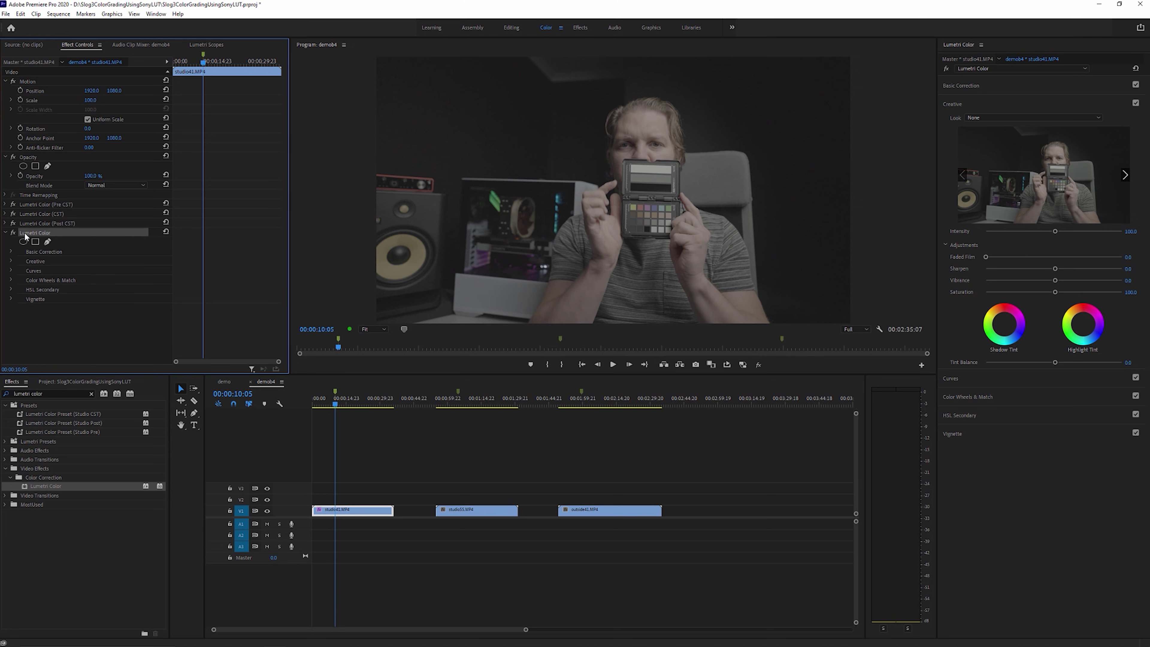
pyautogui.rightClick(26, 235)
pyautogui.click(39, 235)
pyautogui.write('Grade')
pyautogui.press('Return')
# Step: Add a fifth Lumetri Color effect named Sharpen and enlarge the Program monitor
pyautogui.moveTo(36, 488); pyautogui.dragTo(28, 242)
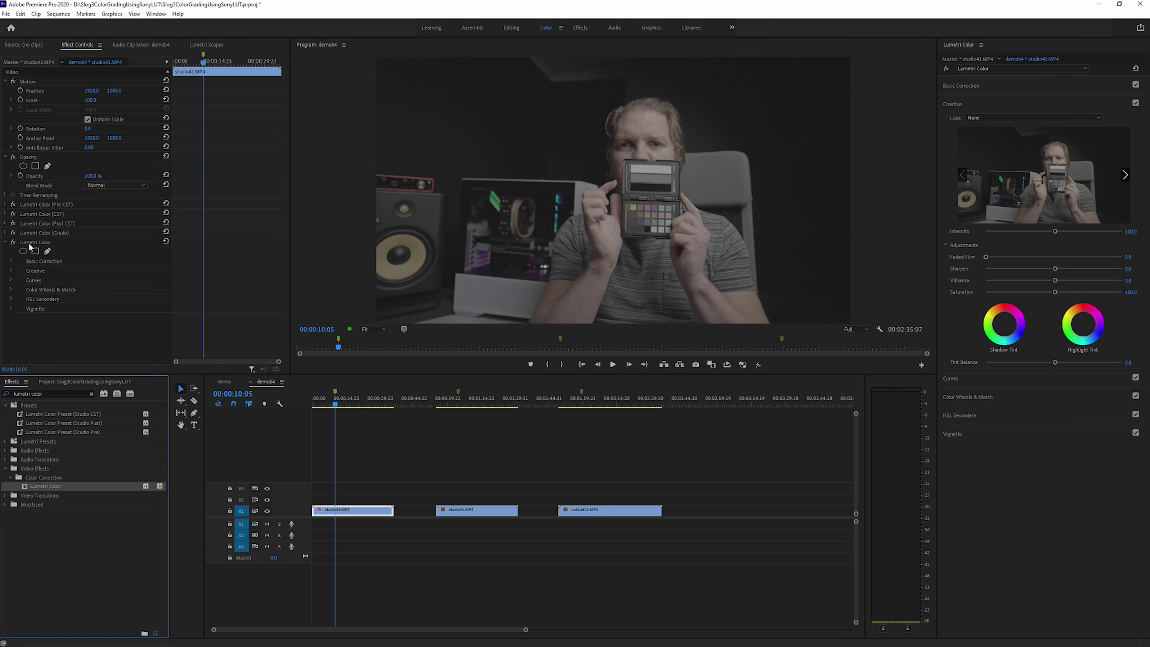
pyautogui.rightClick(28, 242)
pyautogui.click(34, 246)
pyautogui.write('Sharpen')
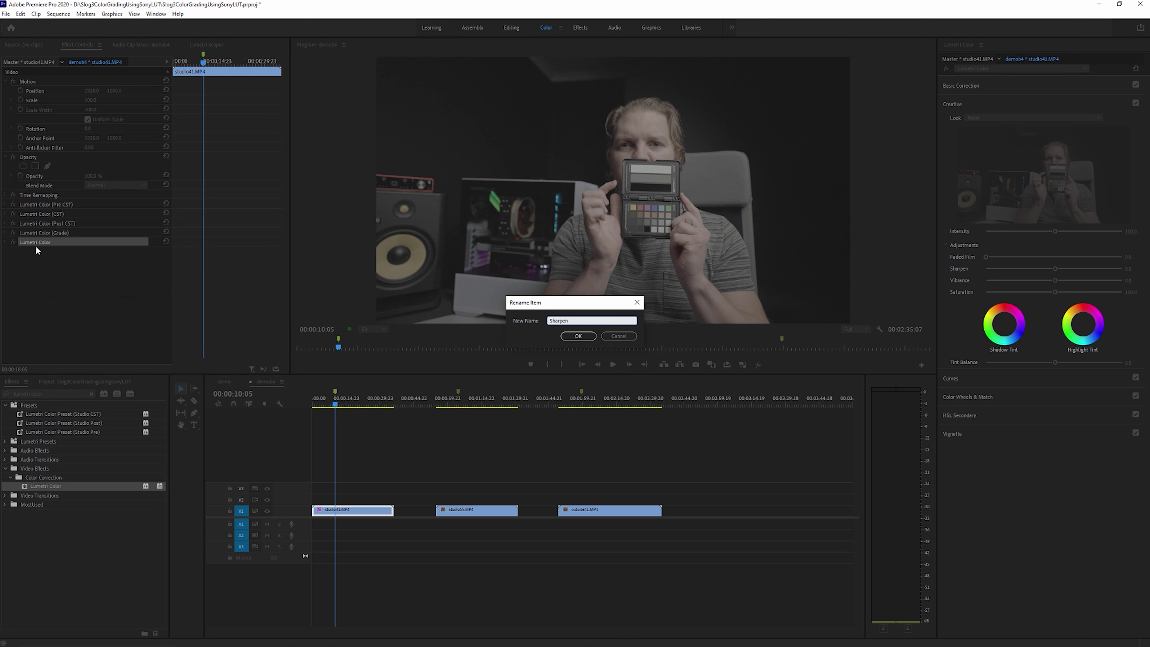
pyautogui.press('Return')
pyautogui.moveTo(356, 375); pyautogui.dragTo(355, 514)
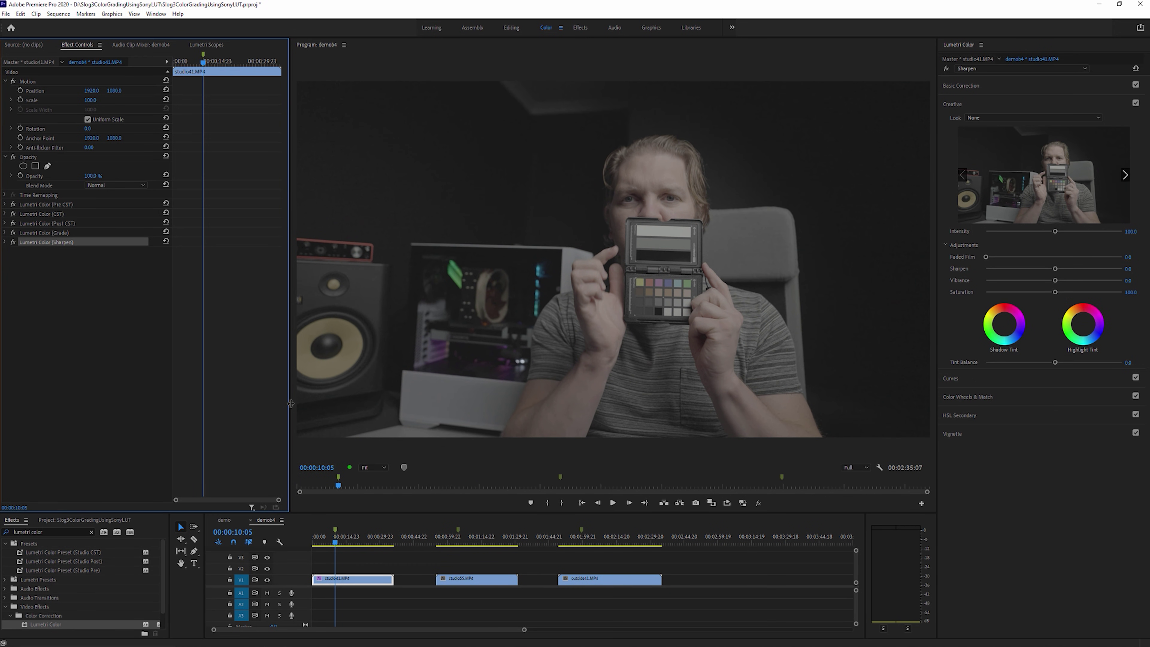
# Step: Widen the Program monitor, make CST the edited Lumetri instance with Basic Correction expanded, then go to the browser
pyautogui.moveTo(290, 403); pyautogui.dragTo(156, 385)
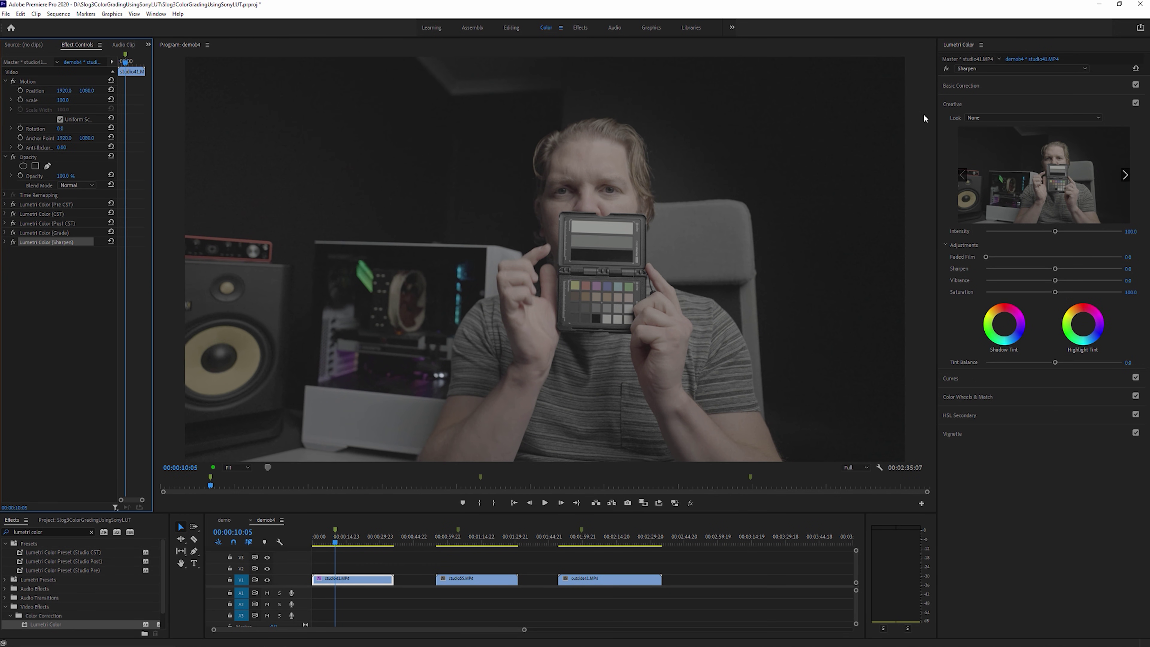
pyautogui.click(979, 69)
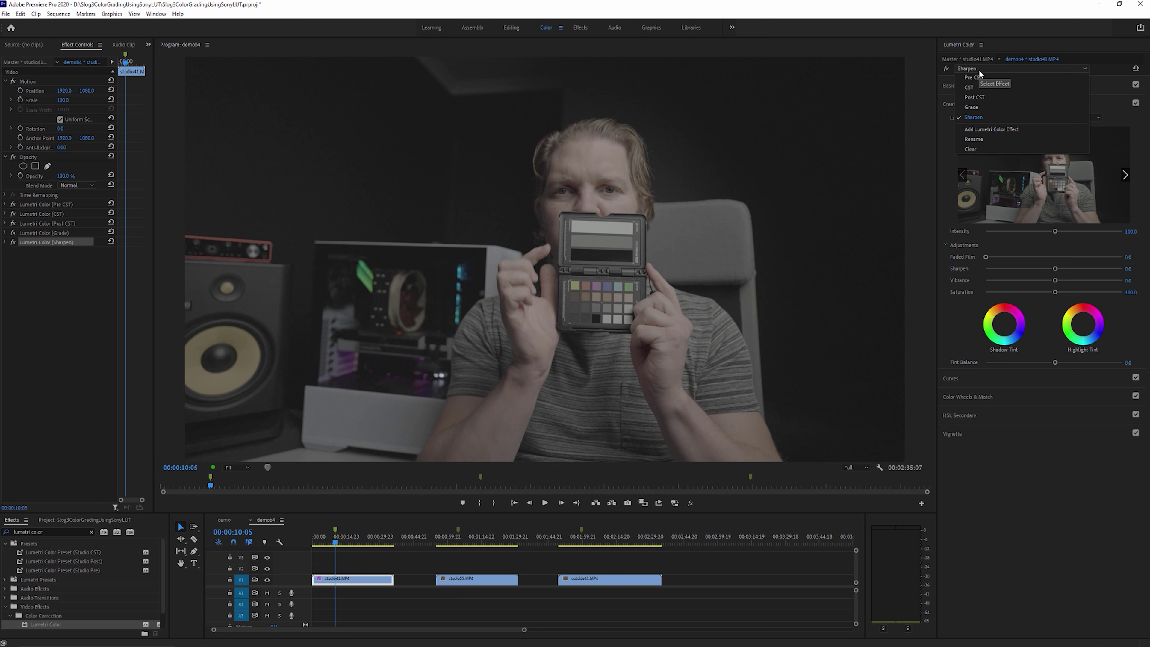
pyautogui.click(983, 74)
pyautogui.click(985, 69)
pyautogui.click(991, 86)
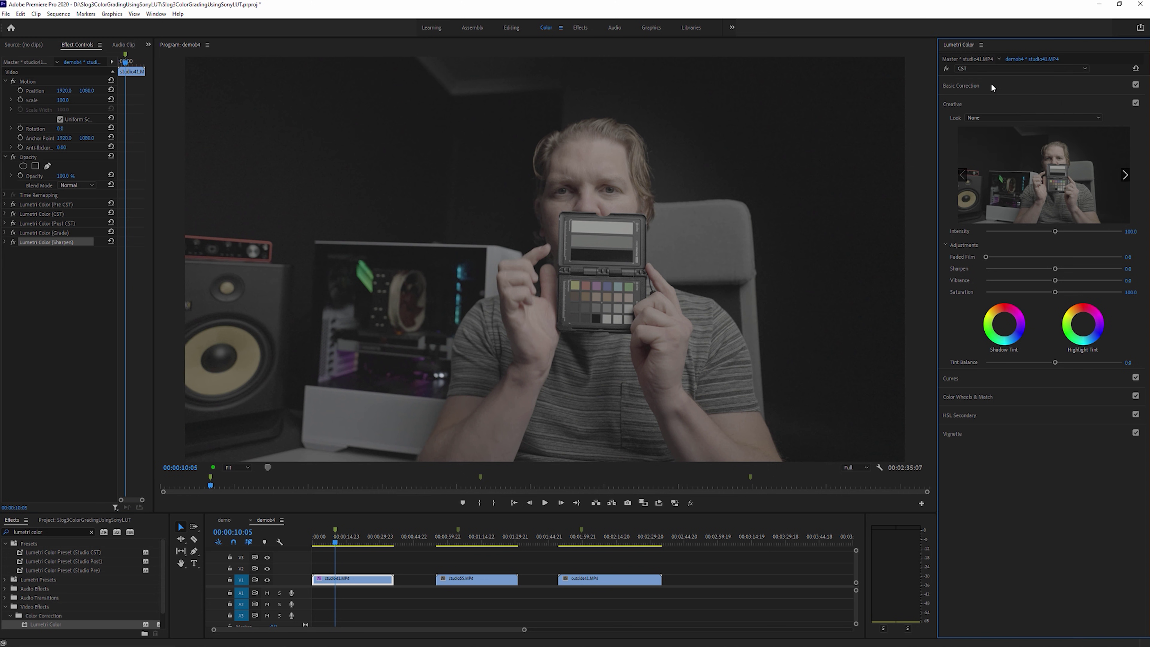
pyautogui.click(992, 69)
pyautogui.click(993, 78)
pyautogui.click(972, 68)
pyautogui.click(980, 86)
pyautogui.click(974, 86)
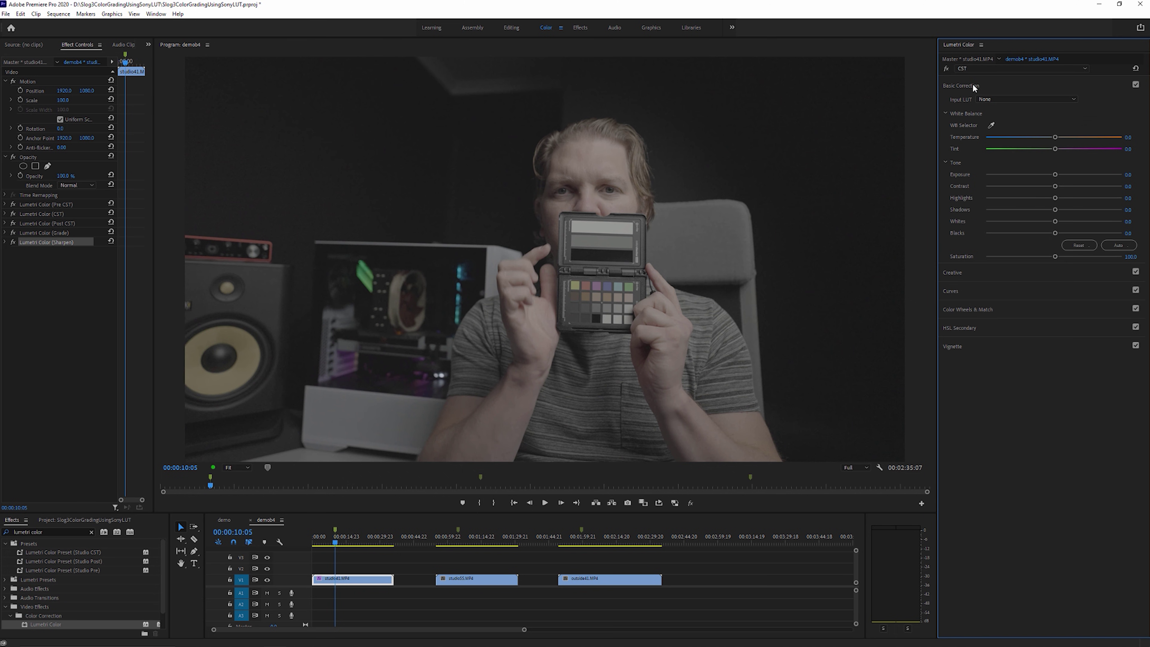
pyautogui.hotkey('alt', 'Tab')
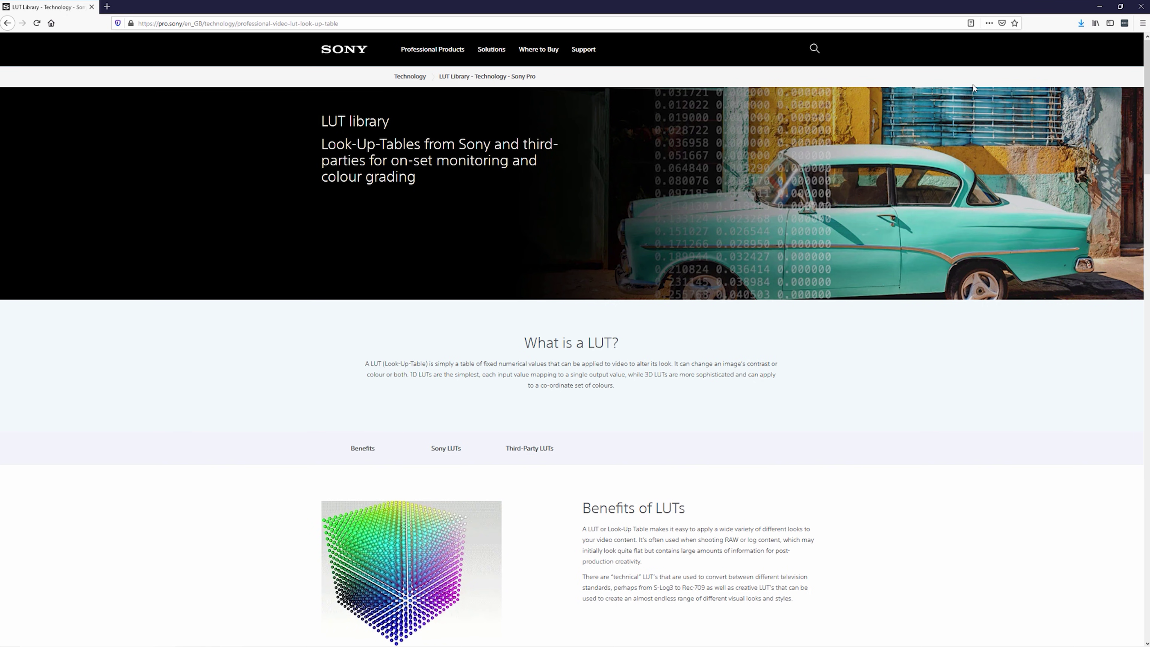
# Step: Go to the Sony LUTs section and download the Sony Look Profiles Cube files zip
pyautogui.scroll(-5, 721, 352)
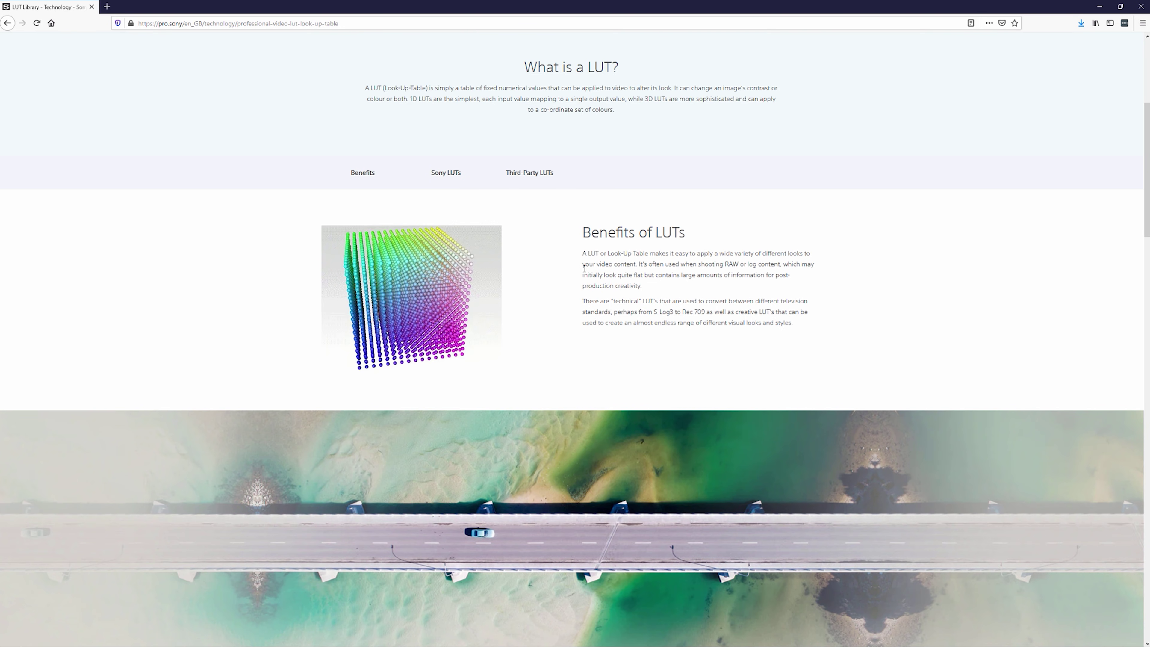
pyautogui.click(451, 191)
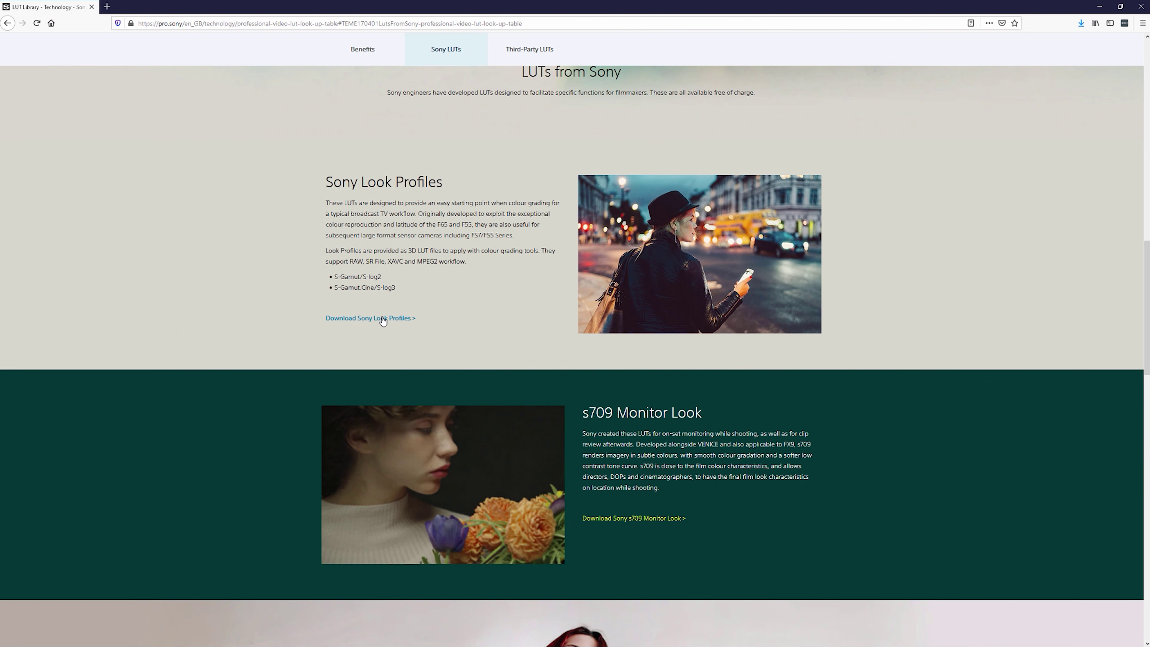
pyautogui.click(383, 319)
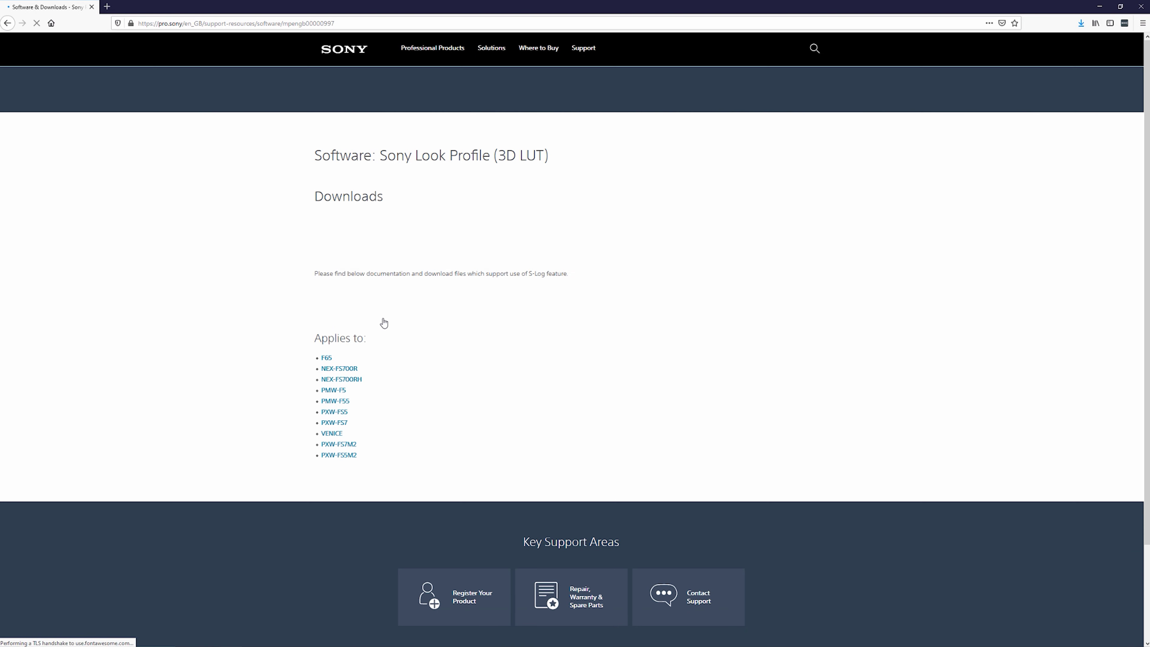
pyautogui.click(803, 298)
# Step: Accept the licence, open the SonyLookProfiles_SLog3_SGamut3Cine folder and select 1_SGamut3CineSLog3_To_LC-709.cube
pyautogui.click(948, 140)
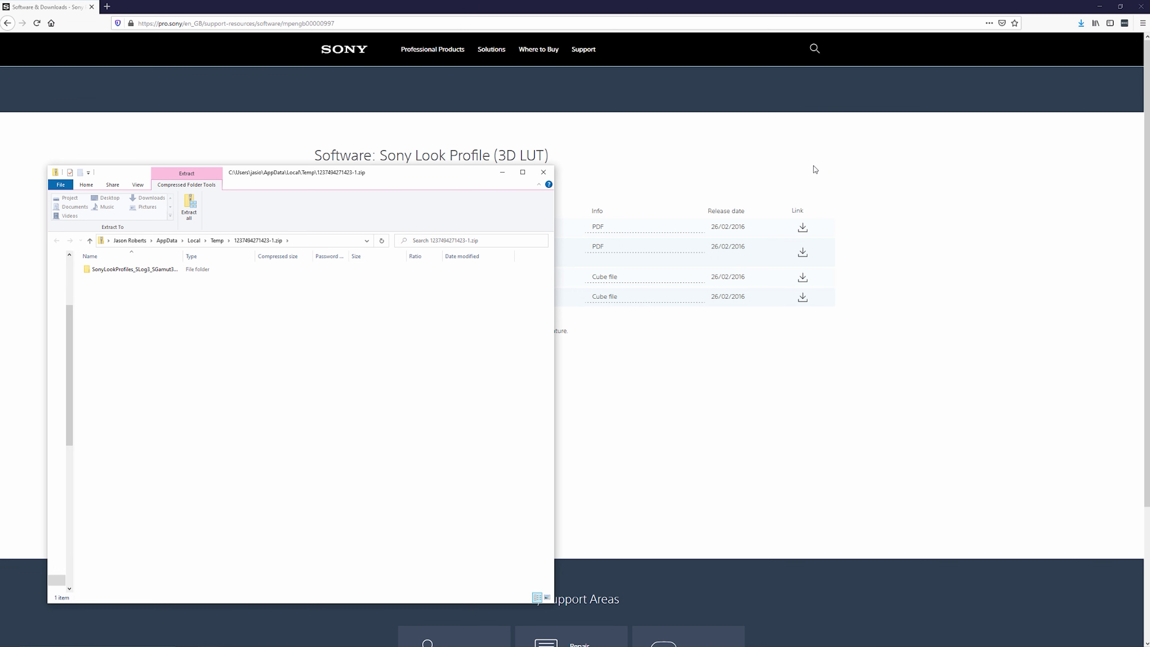
pyautogui.doubleClick(141, 272)
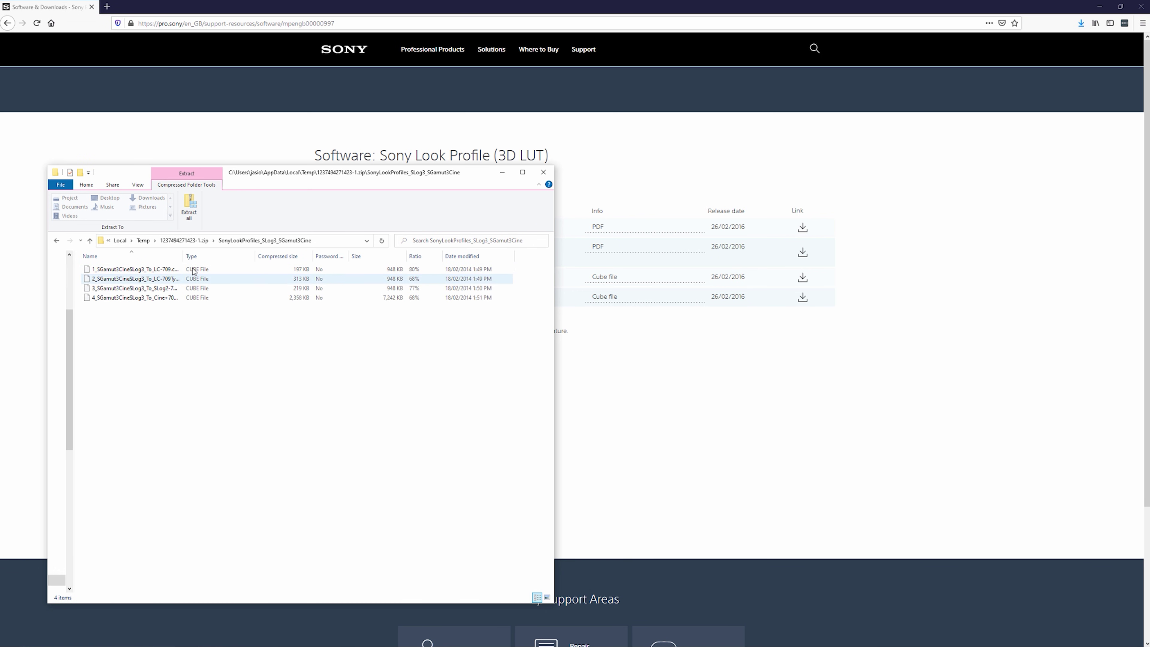
pyautogui.moveTo(214, 257); pyautogui.dragTo(263, 261)
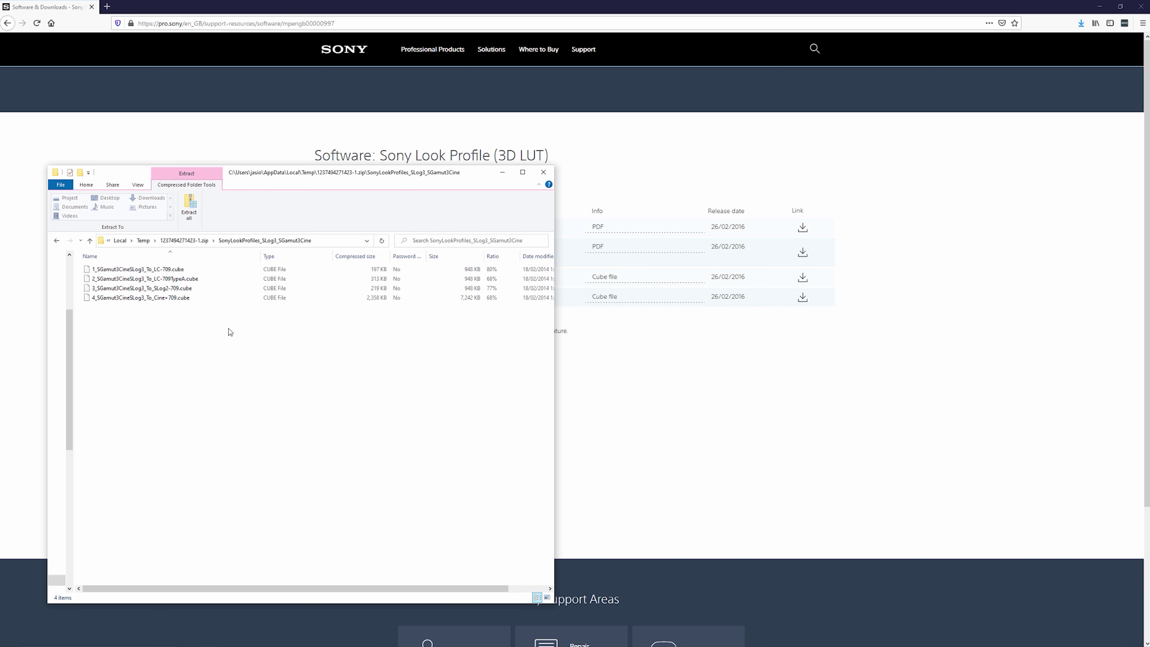
pyautogui.moveTo(223, 326); pyautogui.dragTo(190, 271)
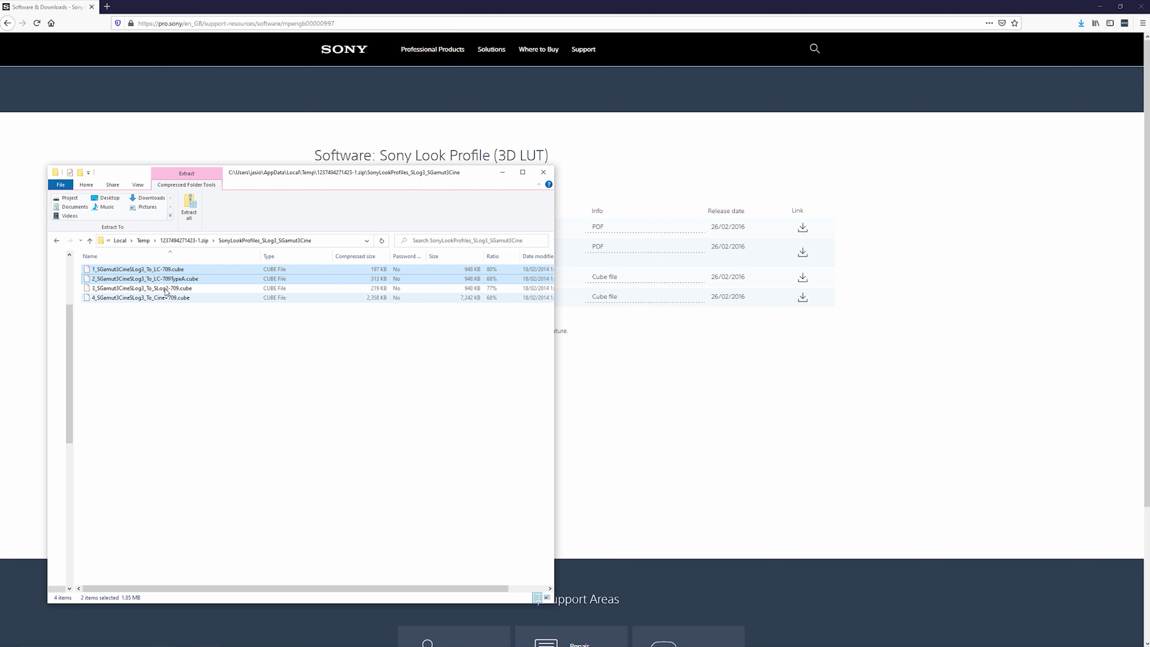
pyautogui.click(163, 271)
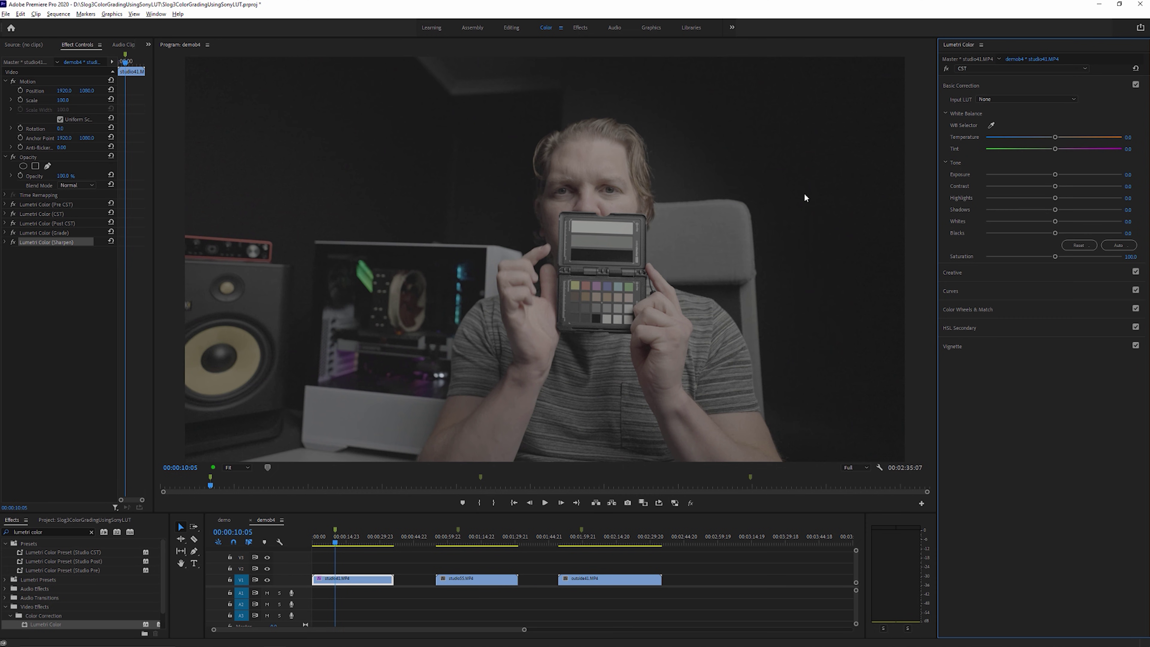
# Step: Load 1_SGamut3CineSLog3_To_LC-709.cube from disk as the CST instance's Input LUT
pyautogui.click(1085, 71)
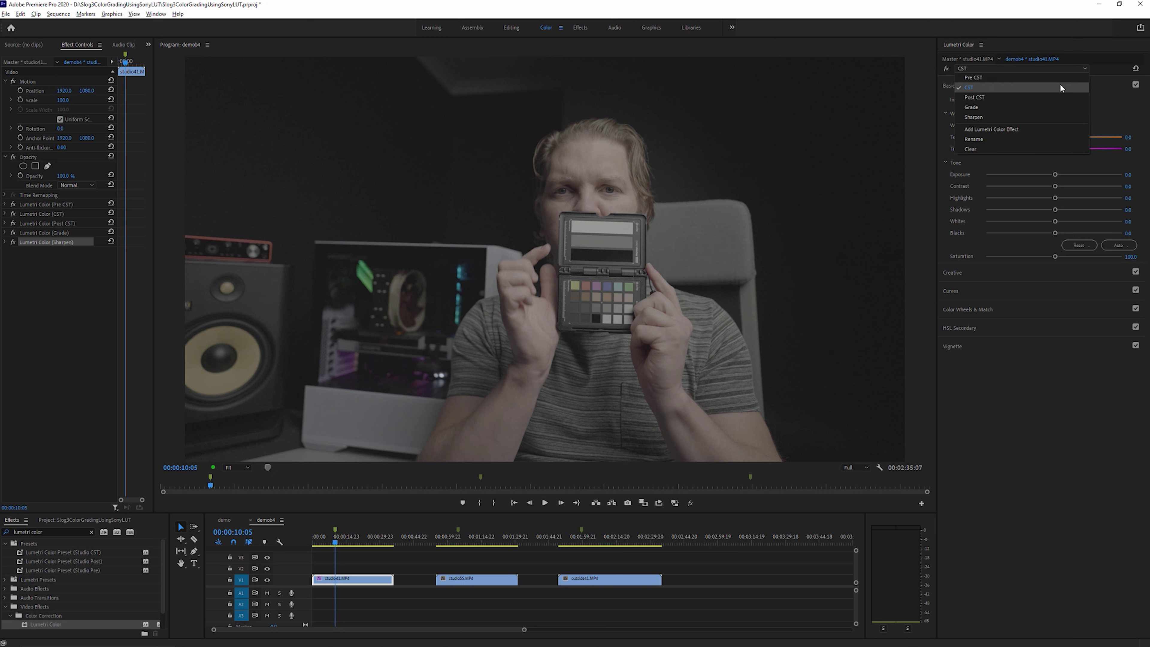
pyautogui.click(1062, 86)
pyautogui.click(1073, 97)
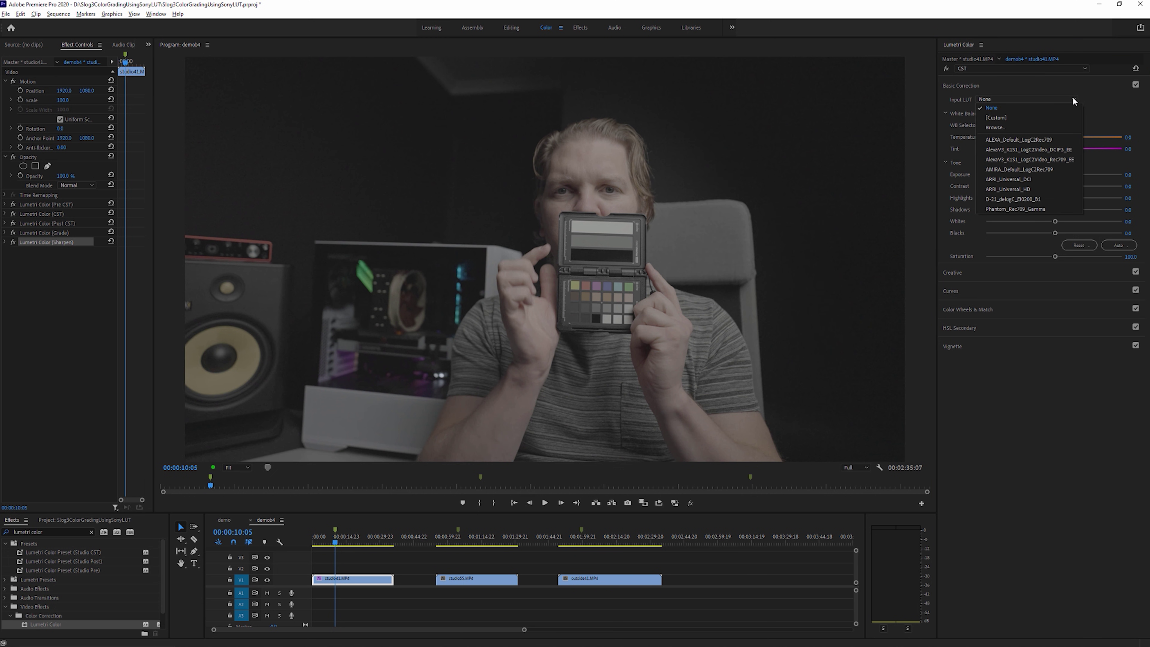
pyautogui.click(1065, 124)
pyautogui.click(62, 106)
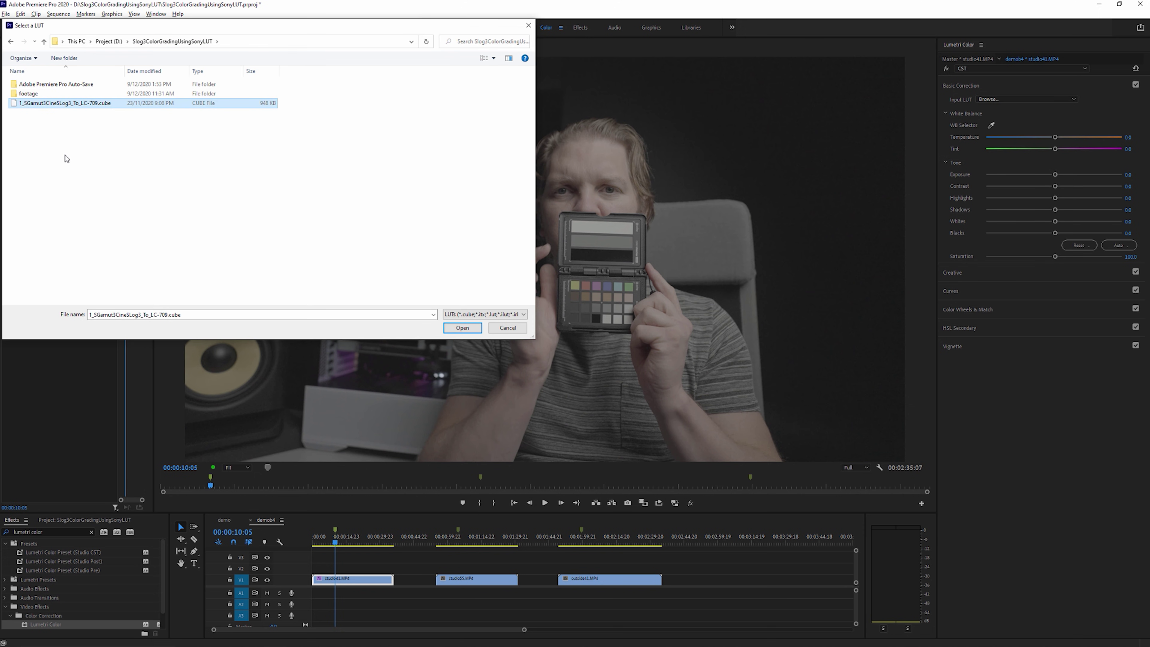
pyautogui.click(464, 328)
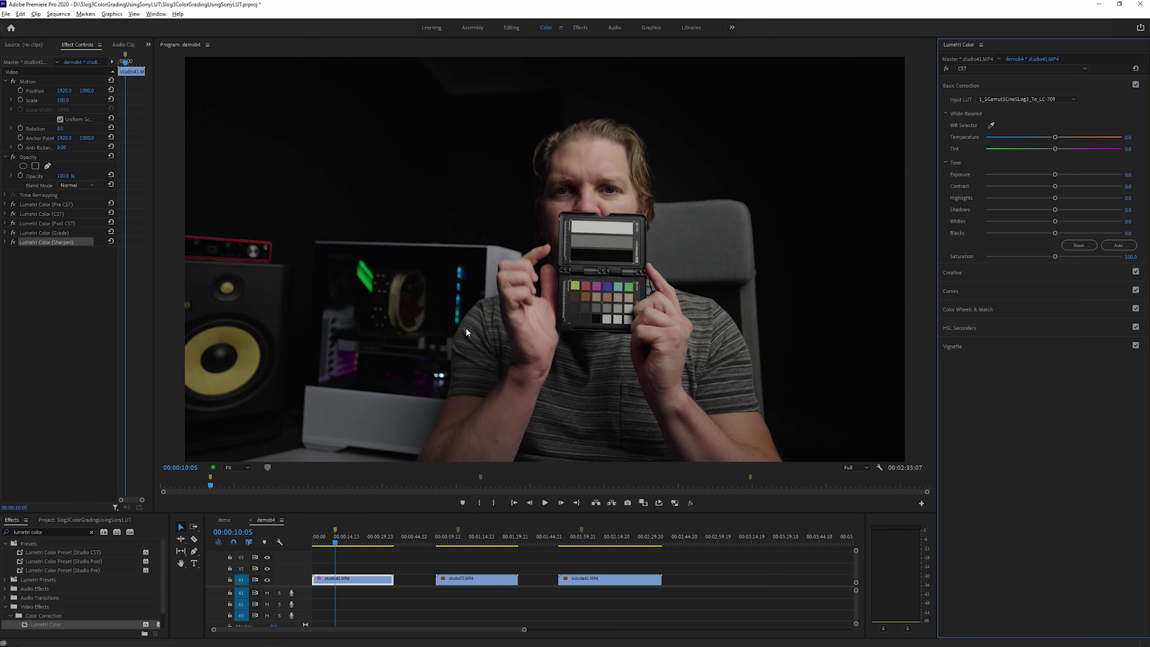
# Step: Apply Crop to the clip and trim it to the grey patches (Left/Top/Right/Bottom 54/41/38/49%)
pyautogui.click(92, 532)
pyautogui.moveTo(31, 607); pyautogui.dragTo(53, 358)
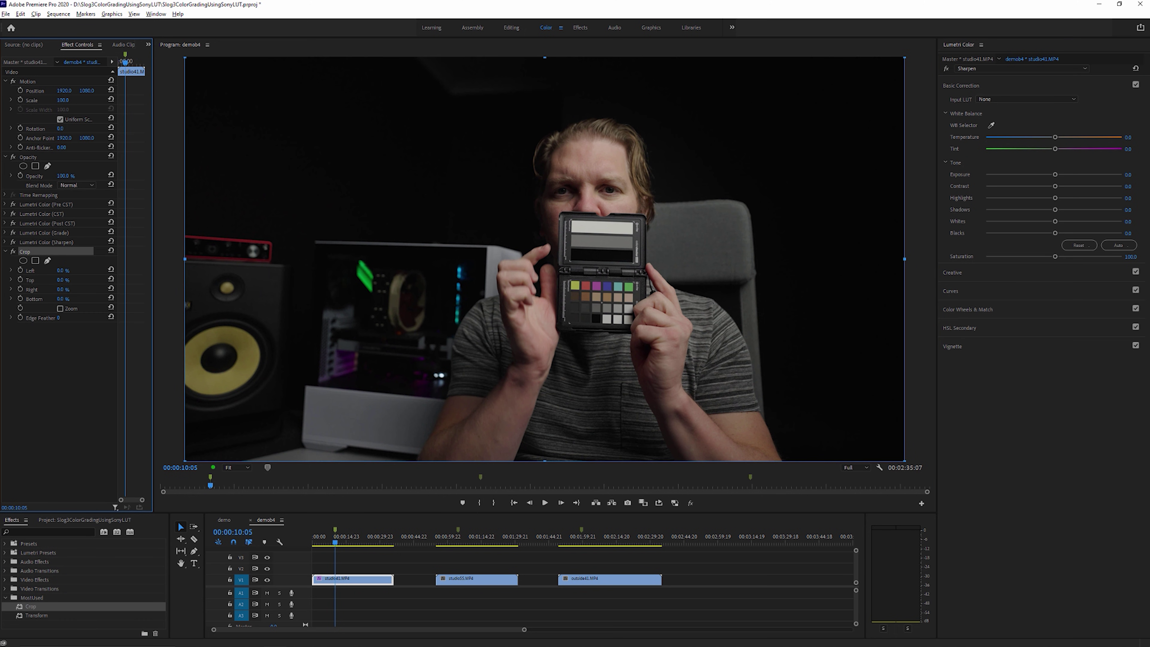
pyautogui.moveTo(64, 270); pyautogui.dragTo(91, 279)
pyautogui.moveTo(64, 289); pyautogui.dragTo(88, 289)
pyautogui.moveTo(64, 299); pyautogui.dragTo(65, 303)
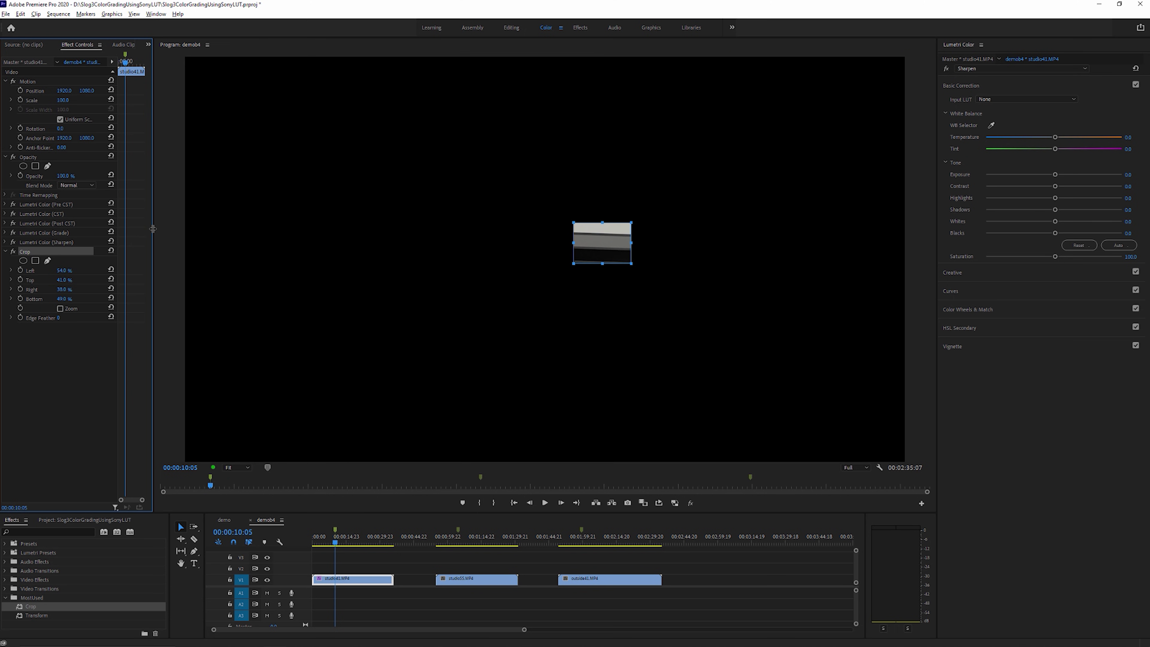
# Step: Check the grey patches on the Lumetri Scopes waveform, then disable Crop
pyautogui.moveTo(153, 231); pyautogui.dragTo(253, 231)
pyautogui.click(203, 44)
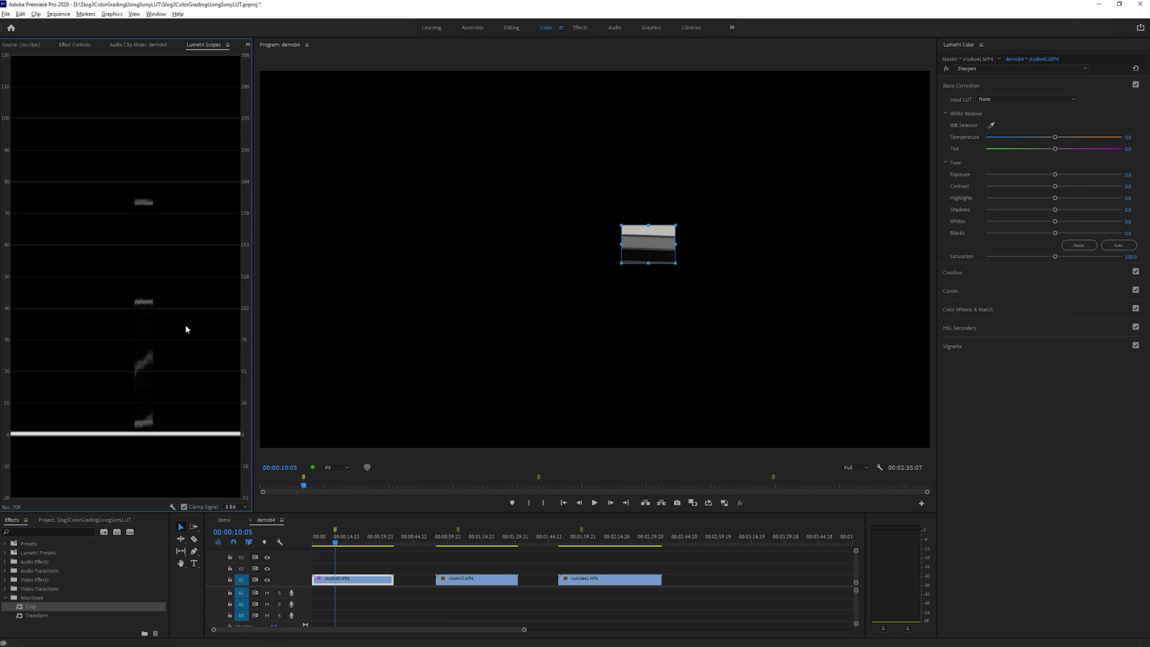
pyautogui.click(75, 44)
pyautogui.click(12, 251)
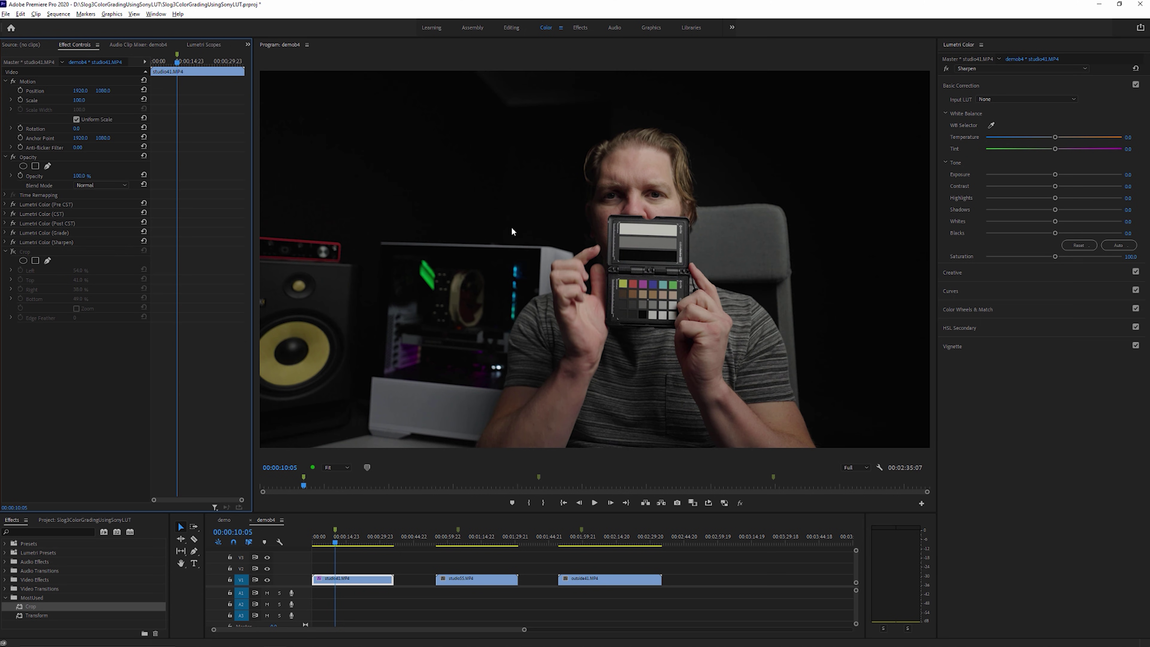
# Step: Switch to the Post CST instance and raise its Contrast to 26.7
pyautogui.click(972, 69)
pyautogui.click(976, 84)
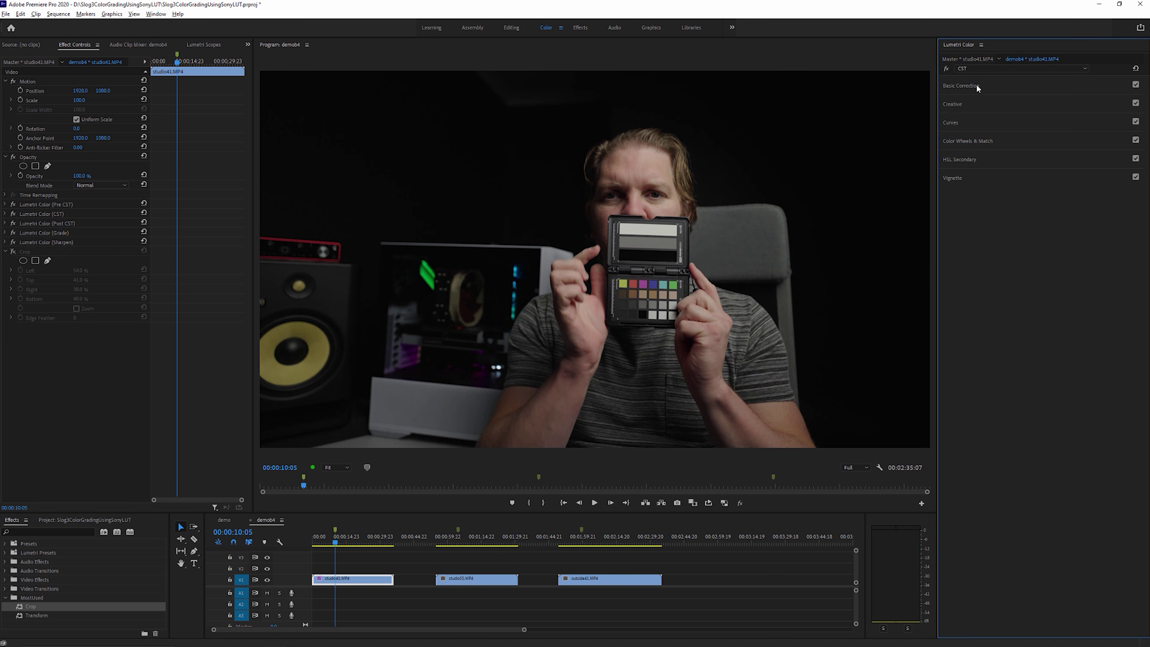
pyautogui.click(994, 66)
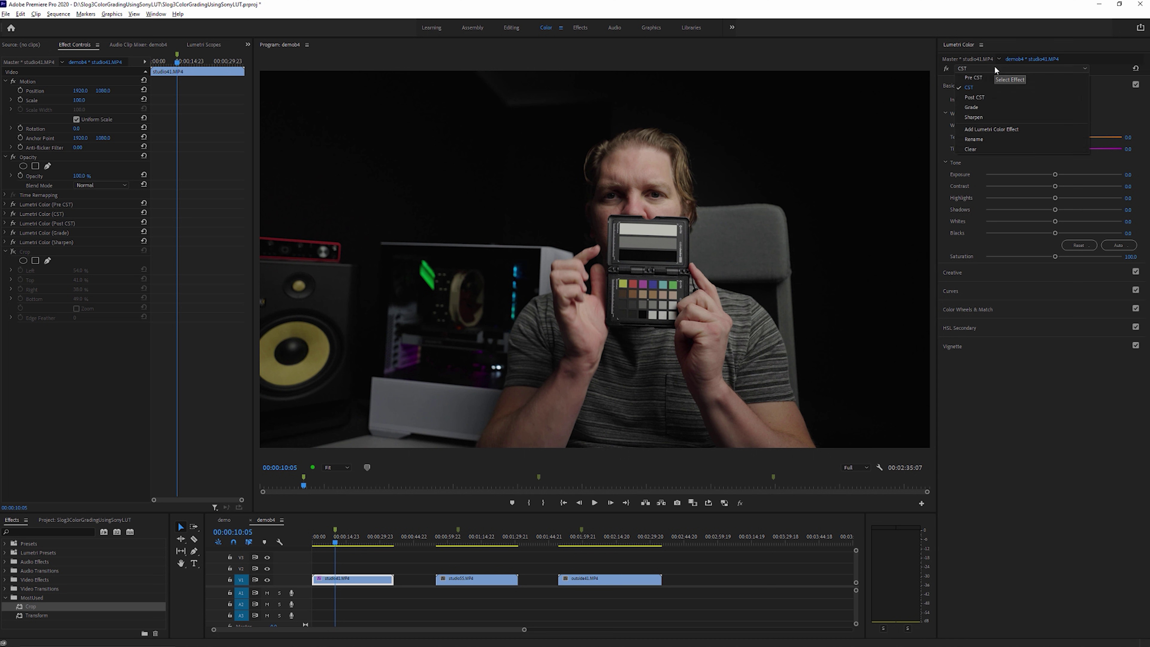
pyautogui.click(1001, 93)
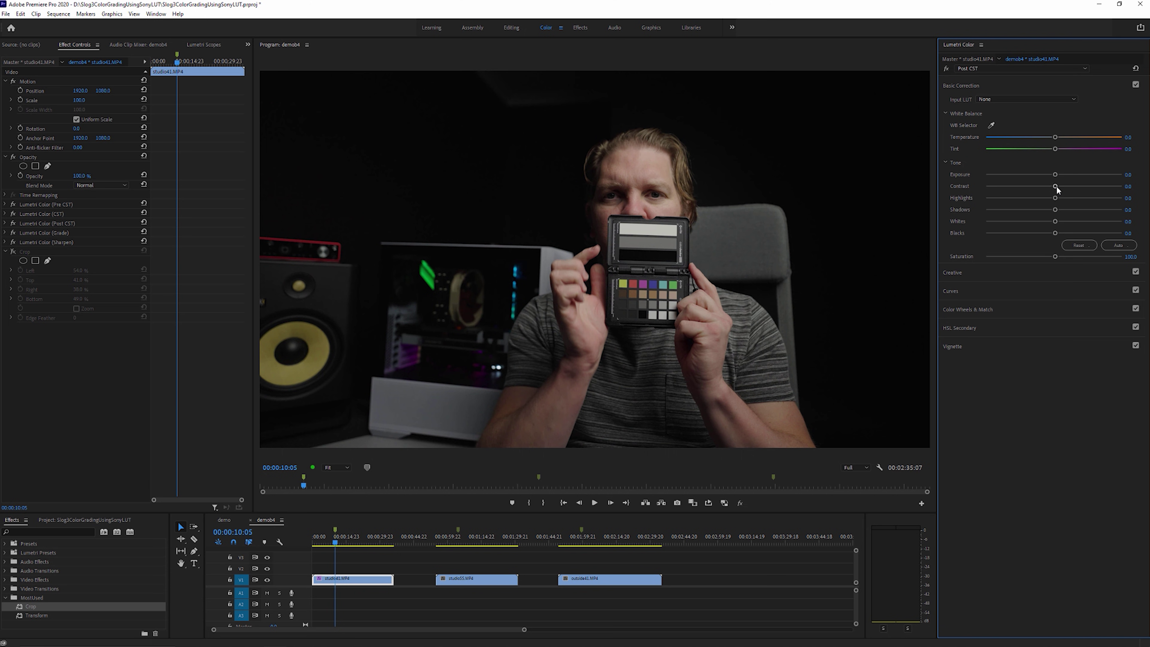
pyautogui.moveTo(1056, 187); pyautogui.dragTo(1077, 187)
pyautogui.press('alt')
# Step: Re-enable Crop, view the waveform, and try raising Whites before resetting it to zero
pyautogui.click(13, 252)
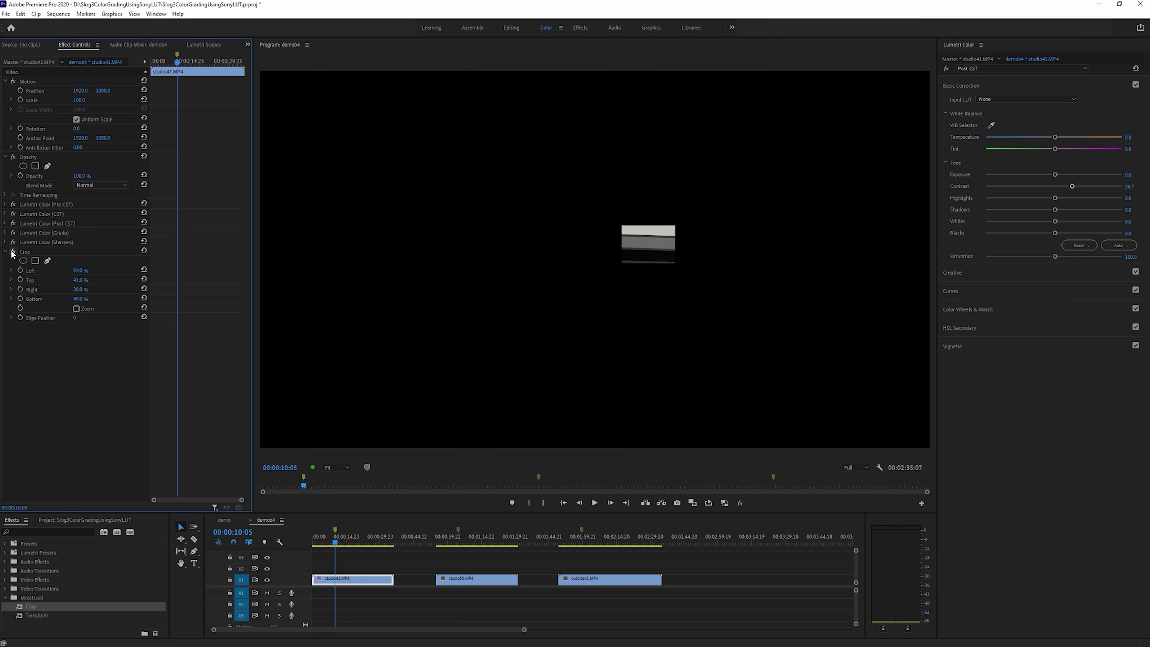
pyautogui.click(203, 45)
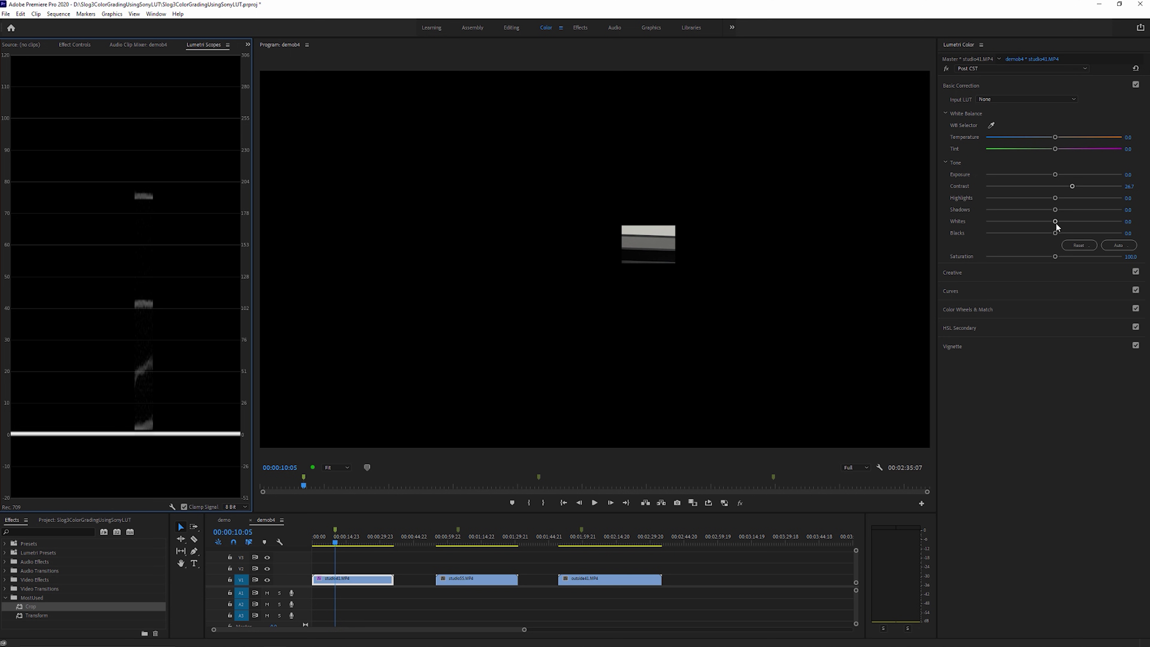
pyautogui.moveTo(1056, 222); pyautogui.dragTo(1095, 213)
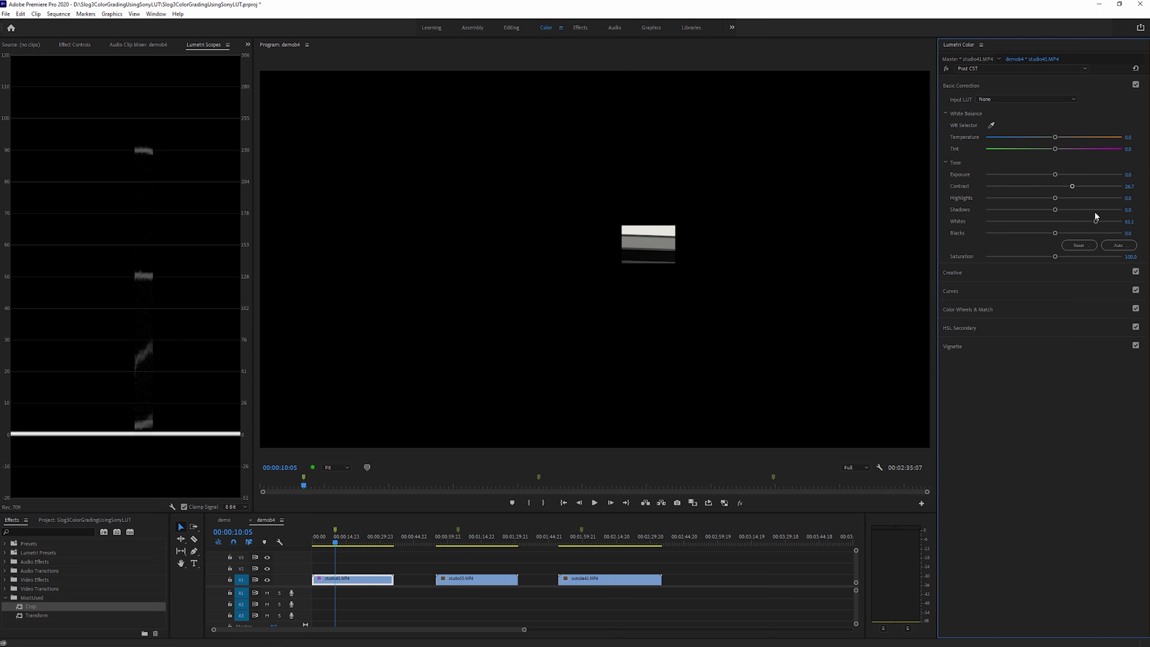
pyautogui.doubleClick(1095, 220)
# Step: Add a midpoint to the master RGB curve and pull its white point left, then disable Crop
pyautogui.click(967, 290)
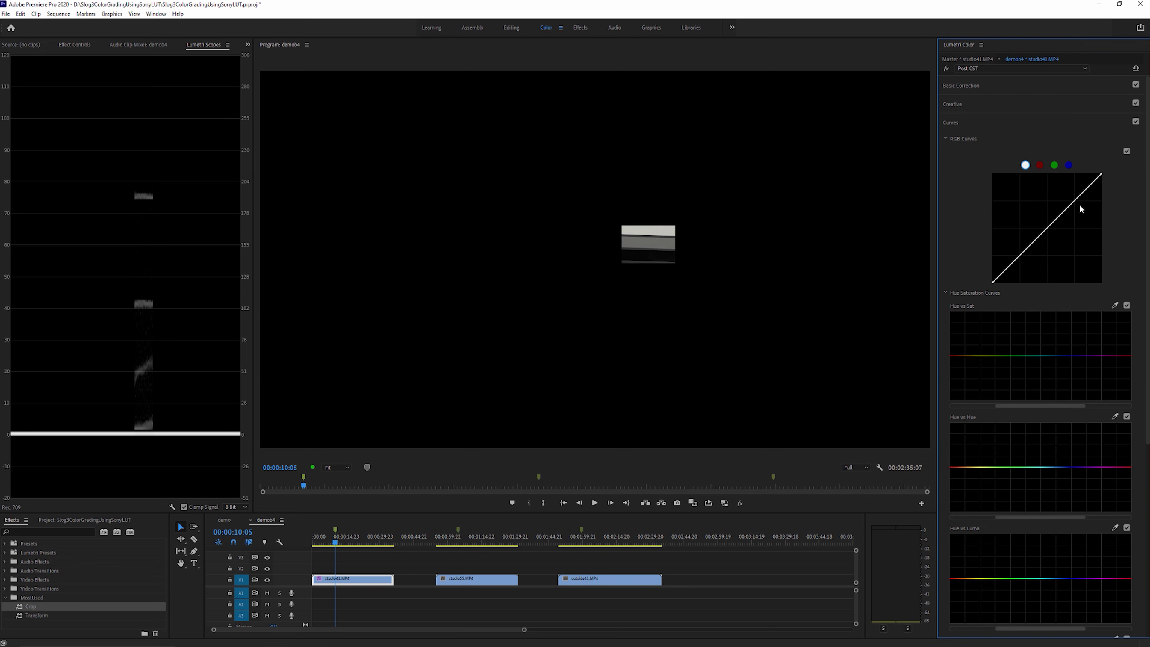
pyautogui.click(1046, 229)
pyautogui.moveTo(1102, 173); pyautogui.dragTo(1083, 173)
pyautogui.click(98, 46)
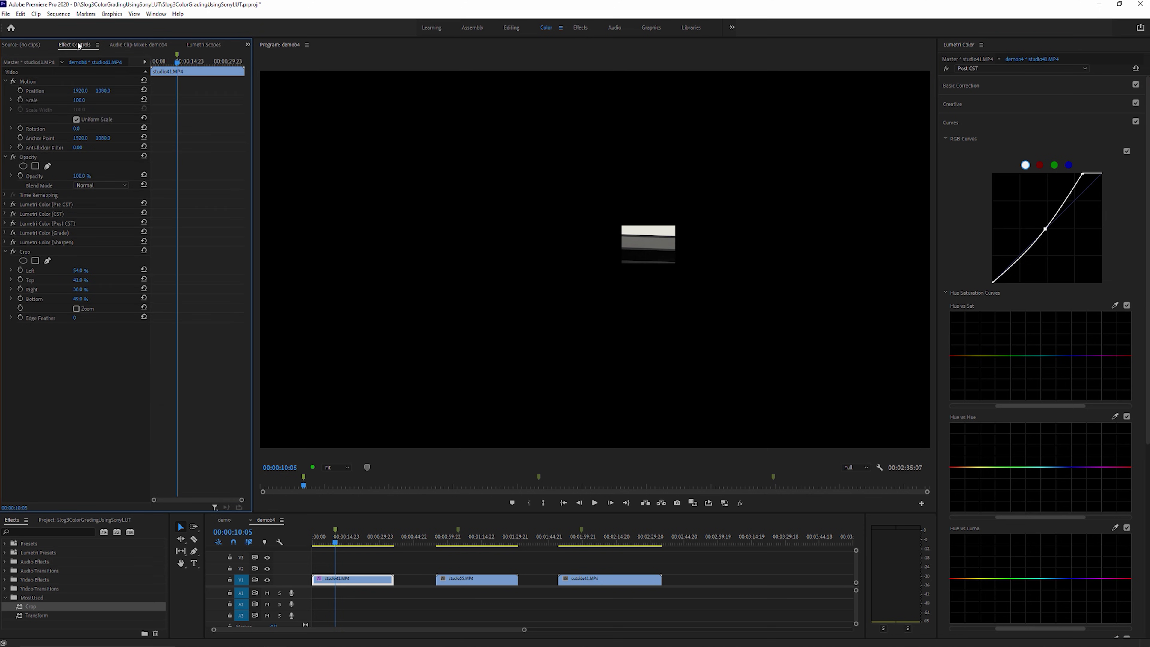
pyautogui.click(13, 251)
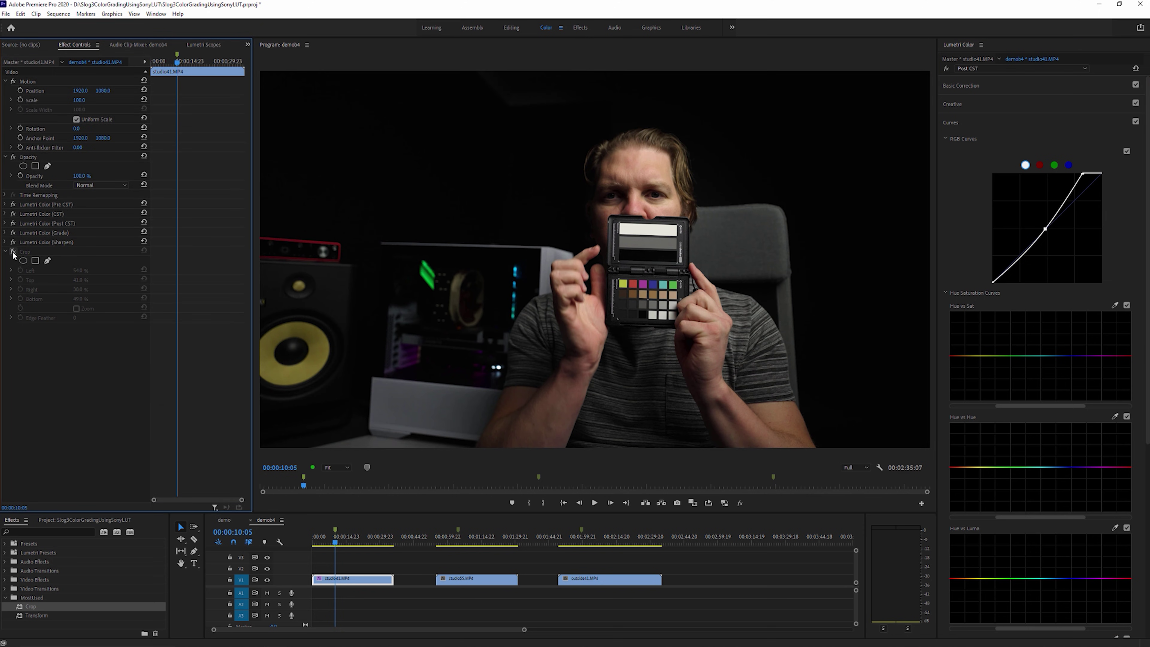
# Step: Compare the image with Curves and the Post CST effect toggled off and back on
pyautogui.click(1136, 122)
pyautogui.click(1136, 121)
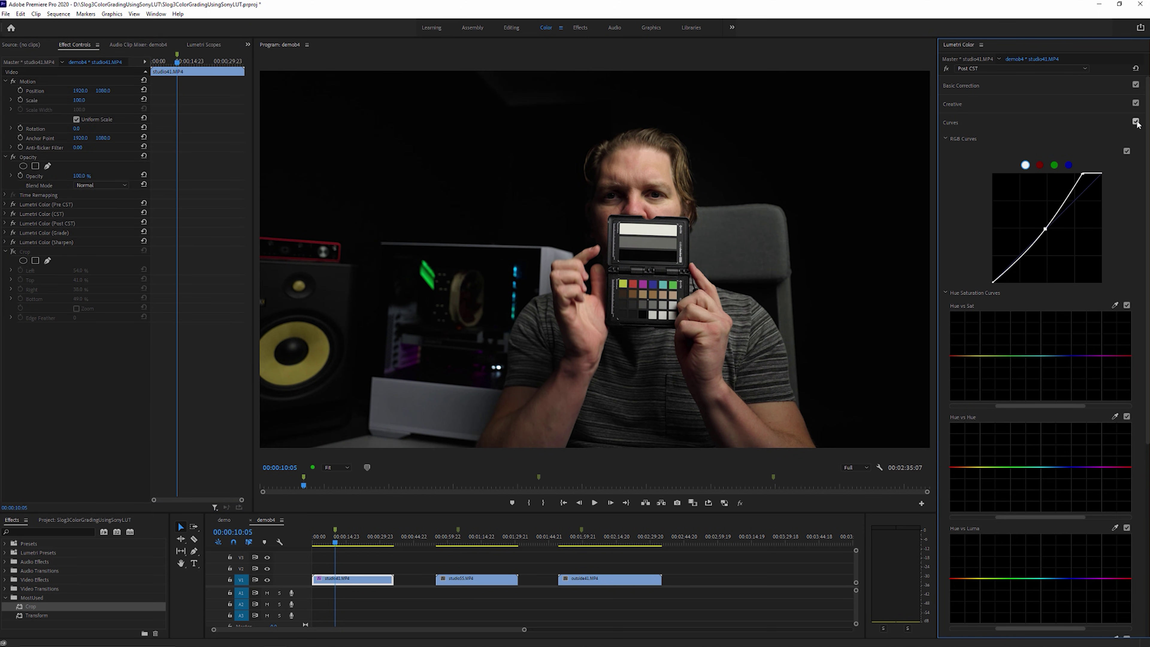
pyautogui.click(946, 68)
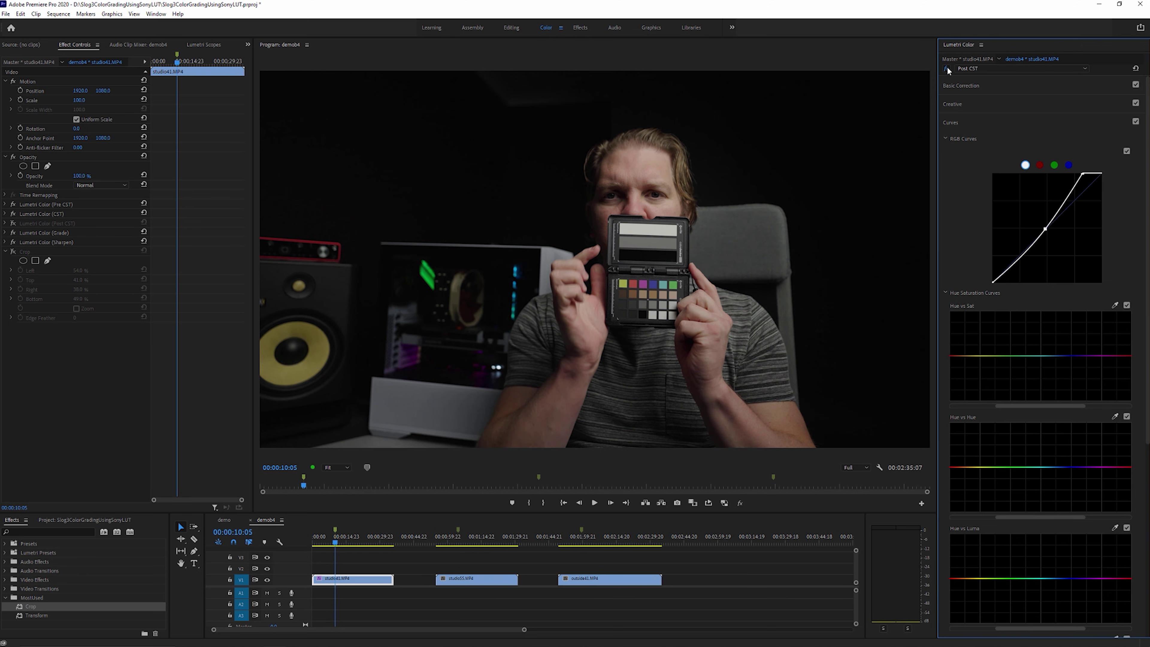
pyautogui.click(947, 68)
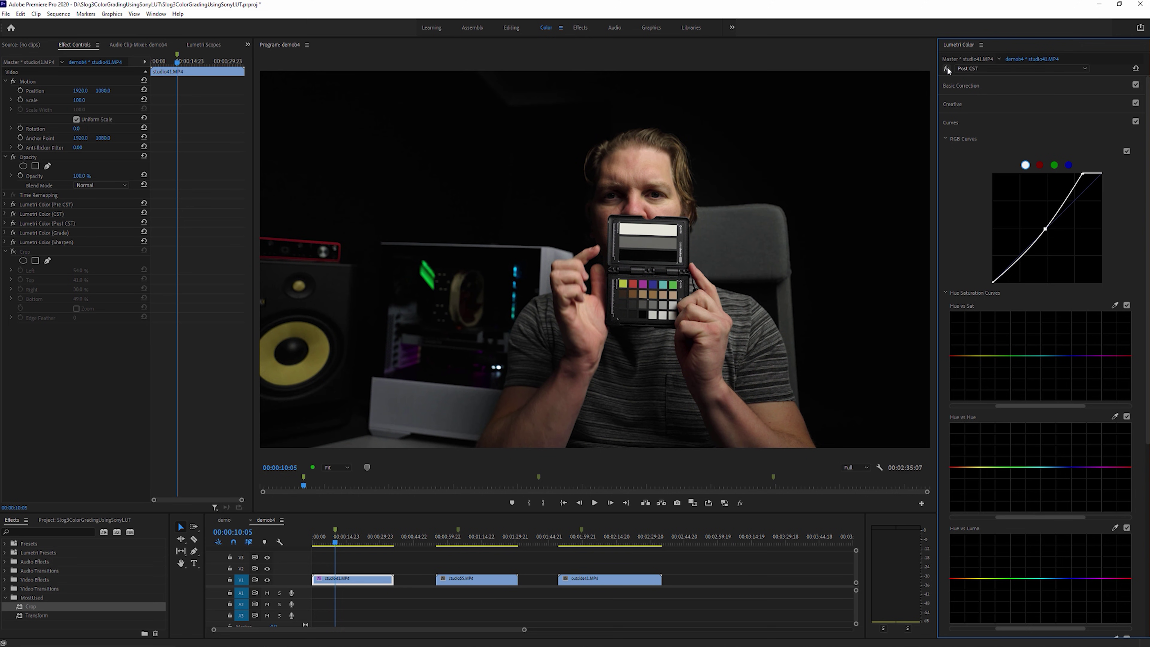
pyautogui.click(947, 68)
pyautogui.click(947, 68)
# Step: Re-enable Crop with Bottom at 42% and view the colour patches on an enlarged YUV vectorscope
pyautogui.click(15, 252)
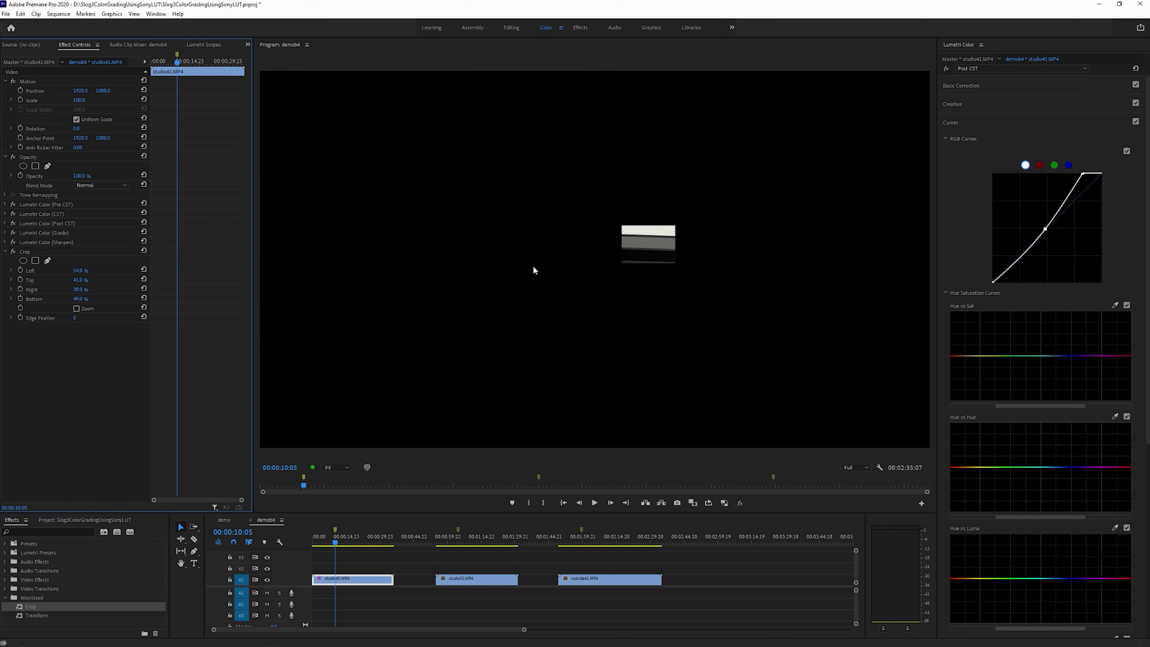
pyautogui.moveTo(95, 299); pyautogui.dragTo(84, 299)
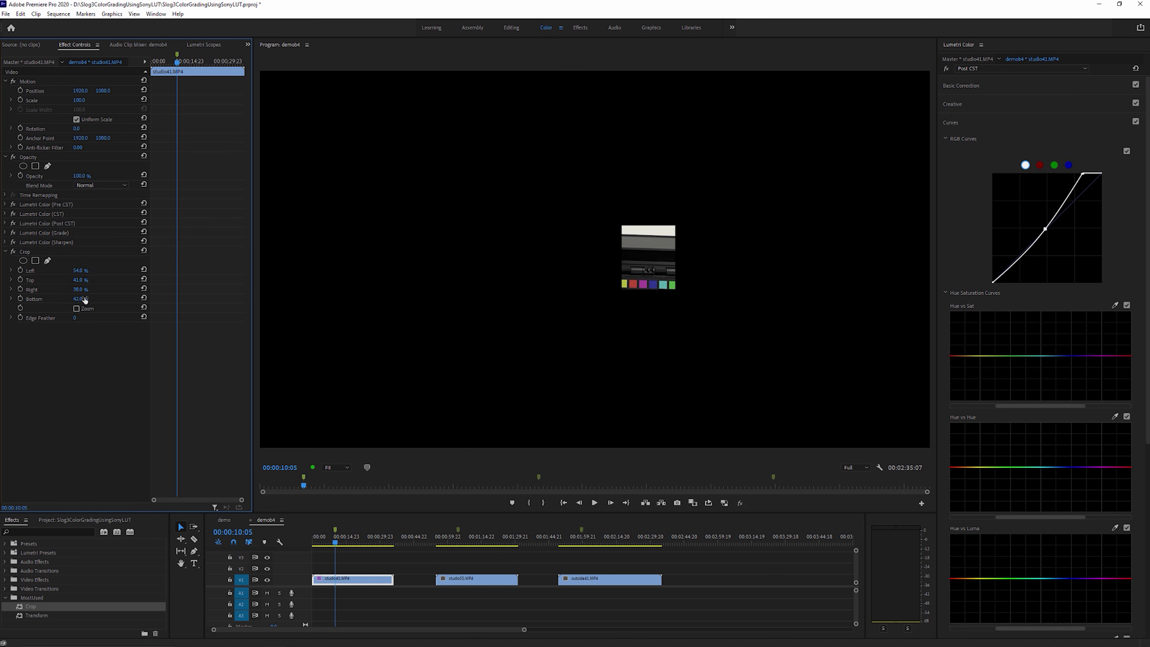
pyautogui.click(201, 47)
pyautogui.rightClick(157, 138)
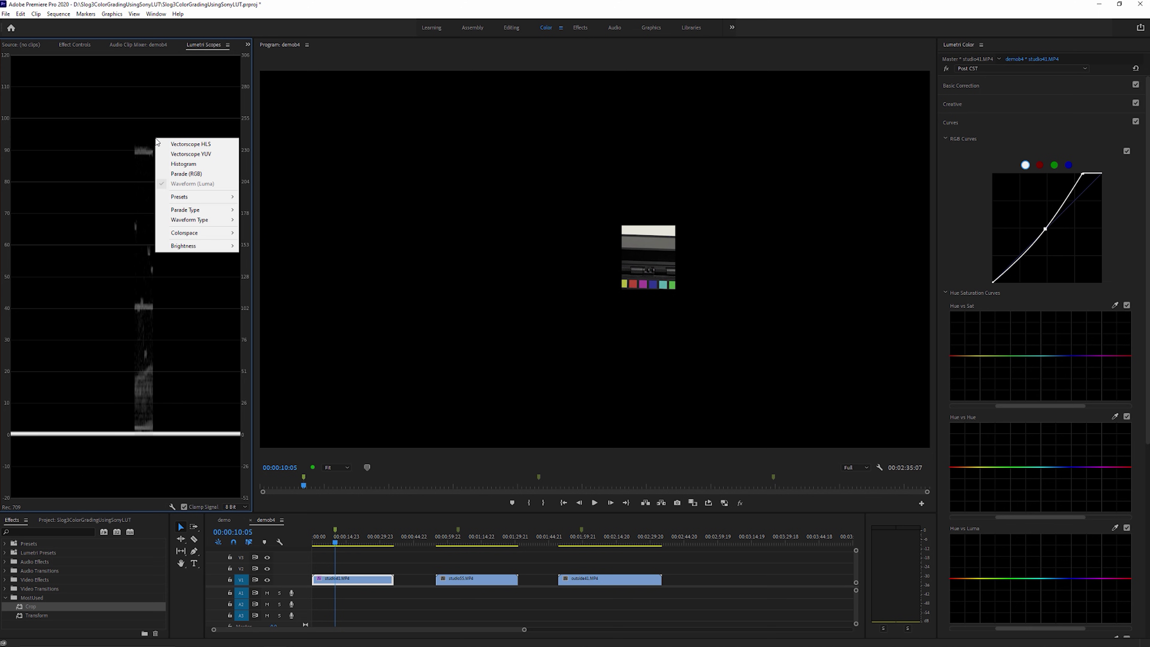
pyautogui.click(184, 154)
pyautogui.moveTo(252, 199); pyautogui.dragTo(413, 211)
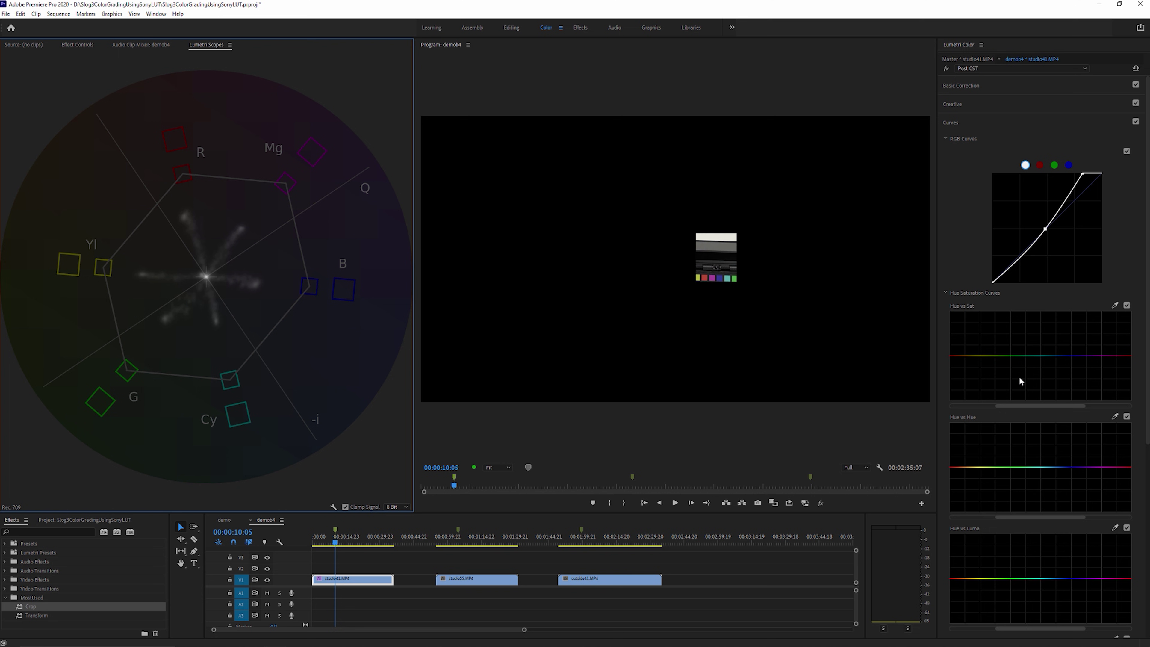
# Step: Pin yellow, green, cyan, blue and magenta points on Hue vs Sat, and yellow, green, cyan on Hue vs Hue
pyautogui.click(980, 356)
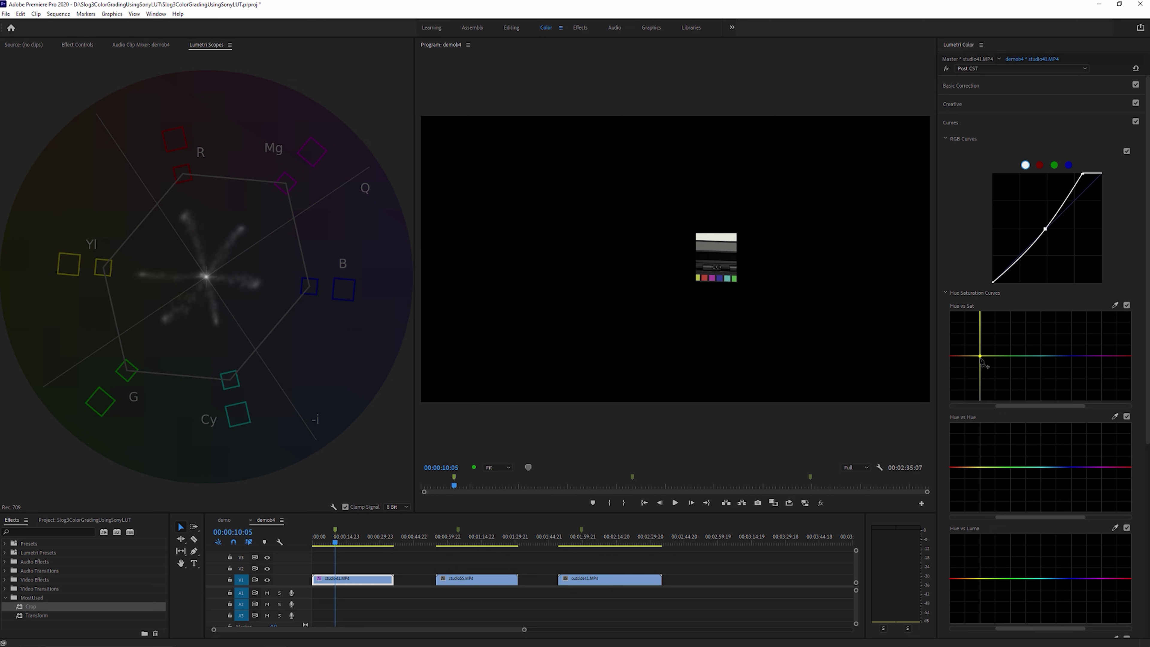
pyautogui.click(1009, 356)
pyautogui.click(1041, 355)
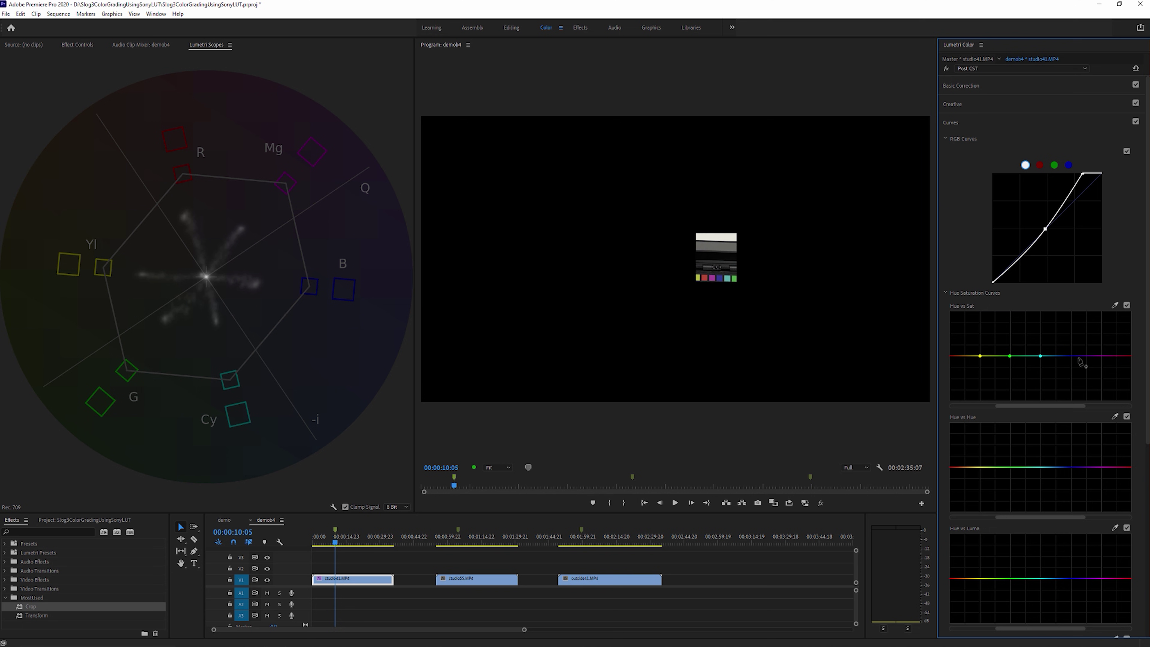
pyautogui.click(1072, 356)
pyautogui.click(1102, 356)
pyautogui.moveTo(1072, 409); pyautogui.dragTo(1100, 409)
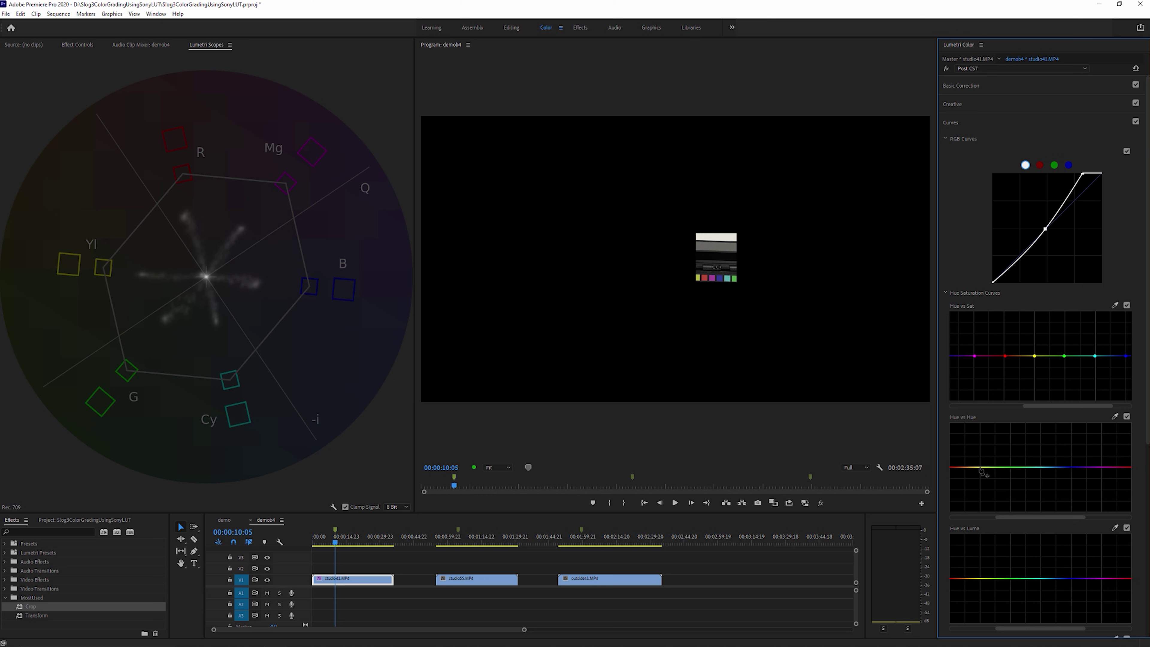
pyautogui.click(980, 467)
pyautogui.click(1010, 467)
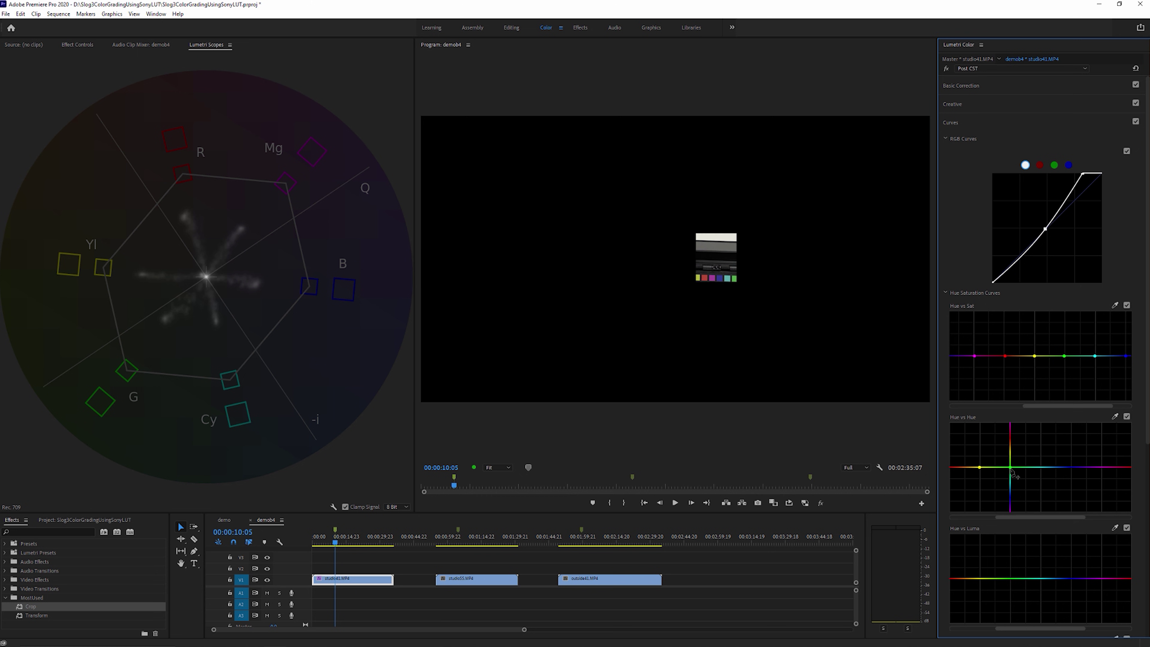
pyautogui.click(1042, 467)
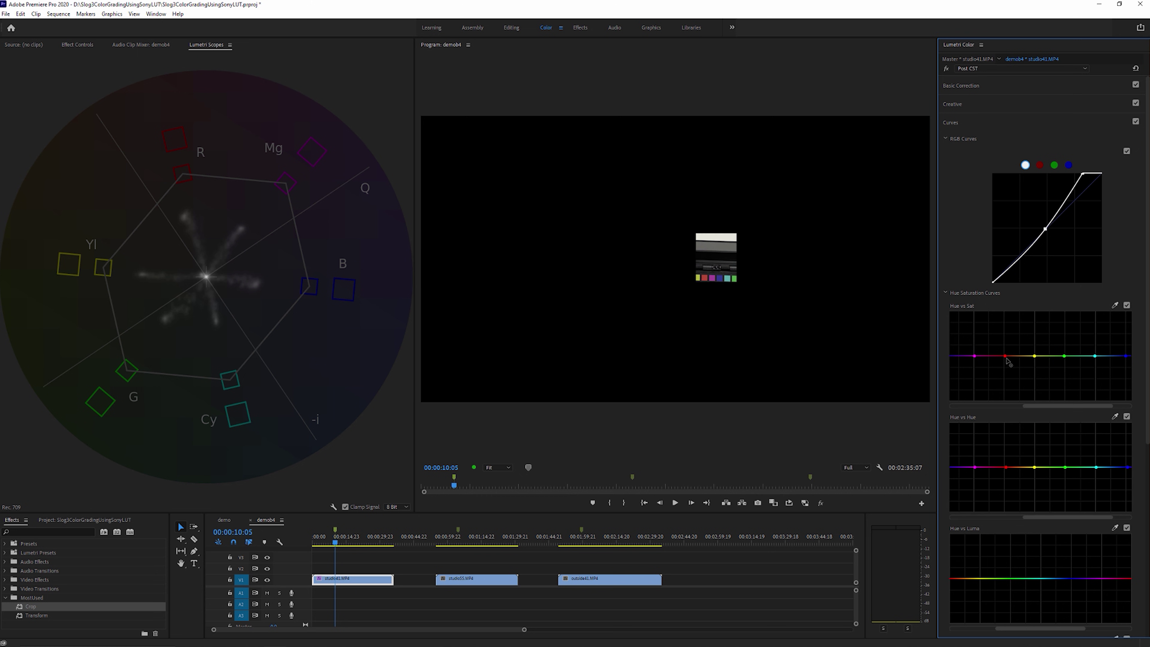
# Step: Nudge the red Hue vs Hue point up and pull the red Hue vs Sat point down
pyautogui.moveTo(1005, 356)
pyautogui.mouseDown()
pyautogui.moveTo(1010, 340)
pyautogui.moveTo(1009, 378)
pyautogui.moveTo(1009, 344)
pyautogui.mouseUp()
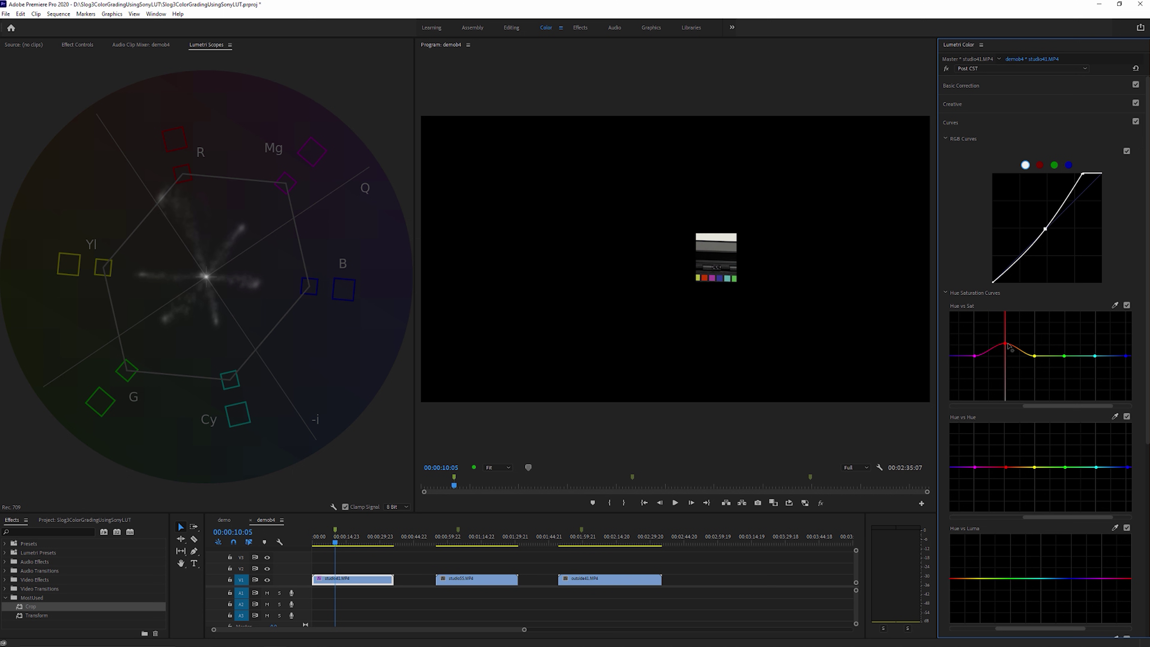
pyautogui.click(1006, 468)
pyautogui.moveTo(1008, 471); pyautogui.dragTo(1008, 470)
pyautogui.moveTo(1005, 343); pyautogui.dragTo(1009, 371)
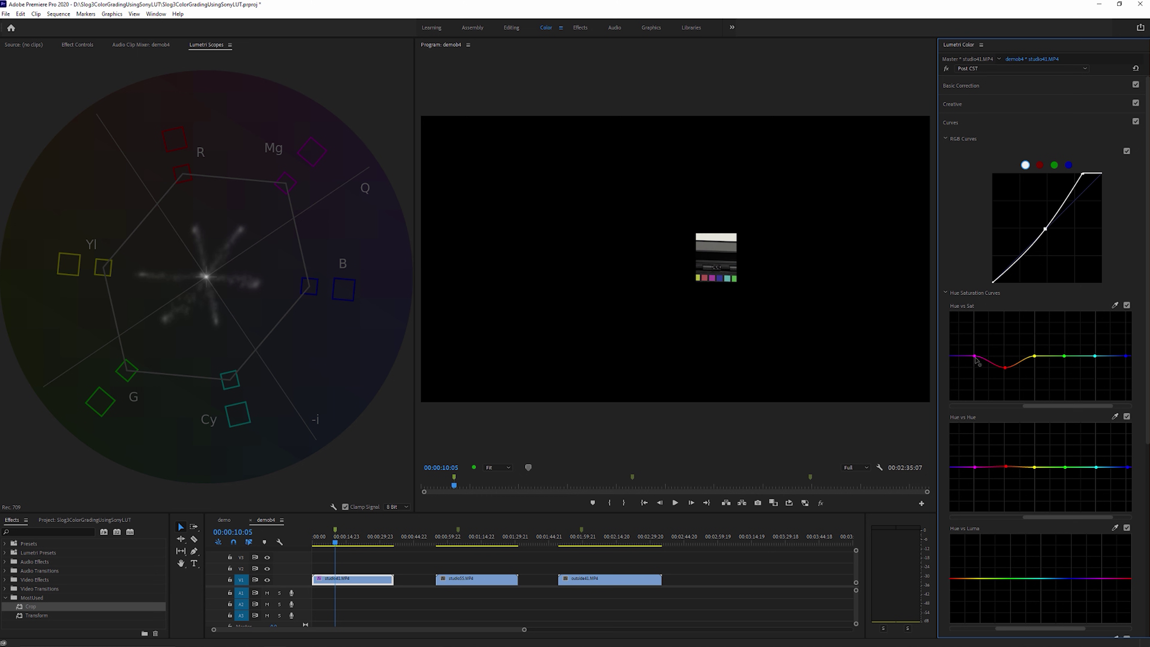
# Step: Raise magenta saturation on the Hue vs Sat curve, then pull it back down and settle it
pyautogui.moveTo(975, 357); pyautogui.dragTo(976, 334)
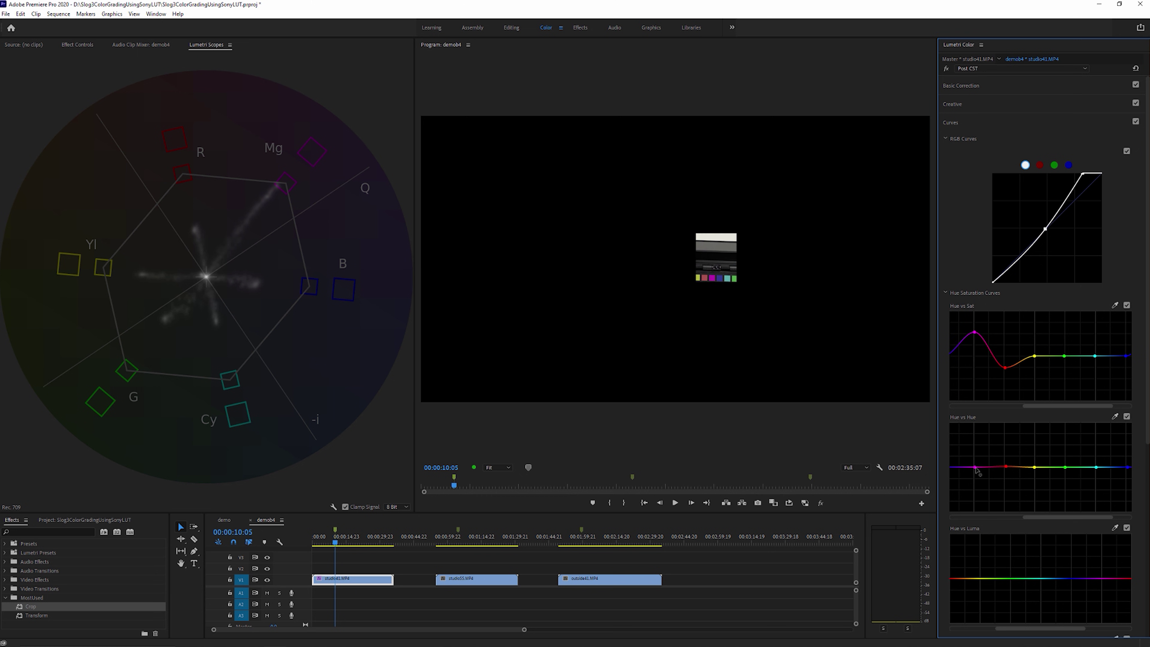
pyautogui.moveTo(976, 467); pyautogui.dragTo(977, 469)
pyautogui.moveTo(975, 335); pyautogui.dragTo(972, 359)
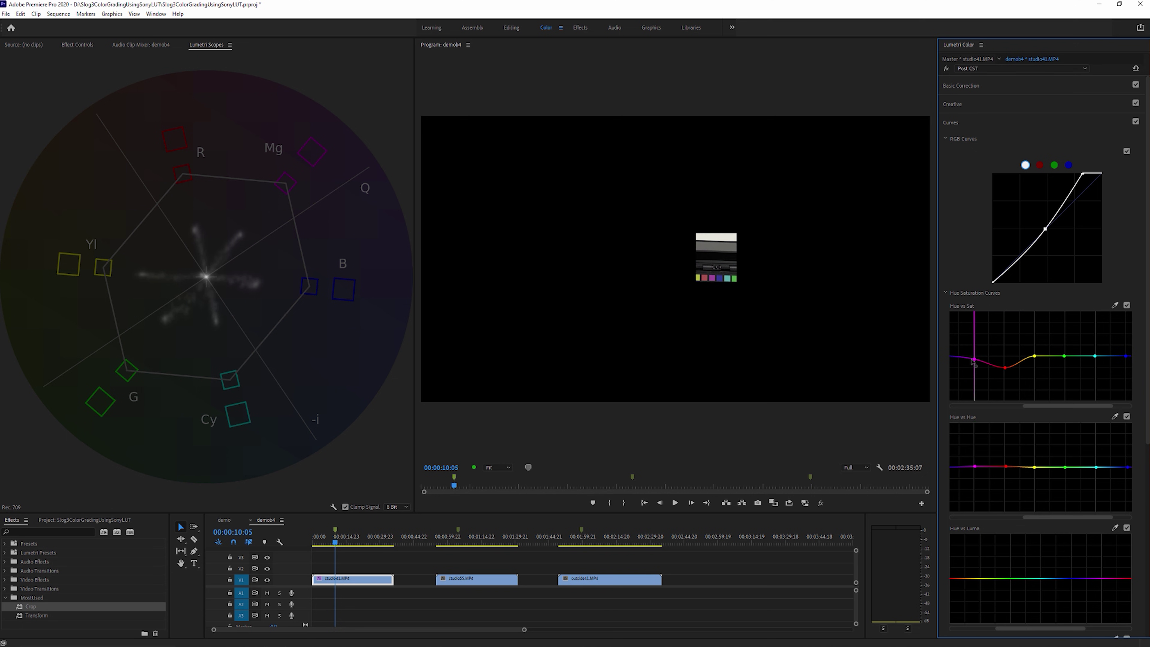
pyautogui.moveTo(972, 359); pyautogui.dragTo(972, 359)
# Step: Scroll the Hue vs Hue curve, add a blue point and nudge the blue hue down, then boost cyan saturation
pyautogui.moveTo(1087, 407); pyautogui.dragTo(1051, 406)
pyautogui.moveTo(1053, 355)
pyautogui.mouseDown()
pyautogui.moveTo(1053, 331)
pyautogui.moveTo(1061, 357)
pyautogui.mouseUp()
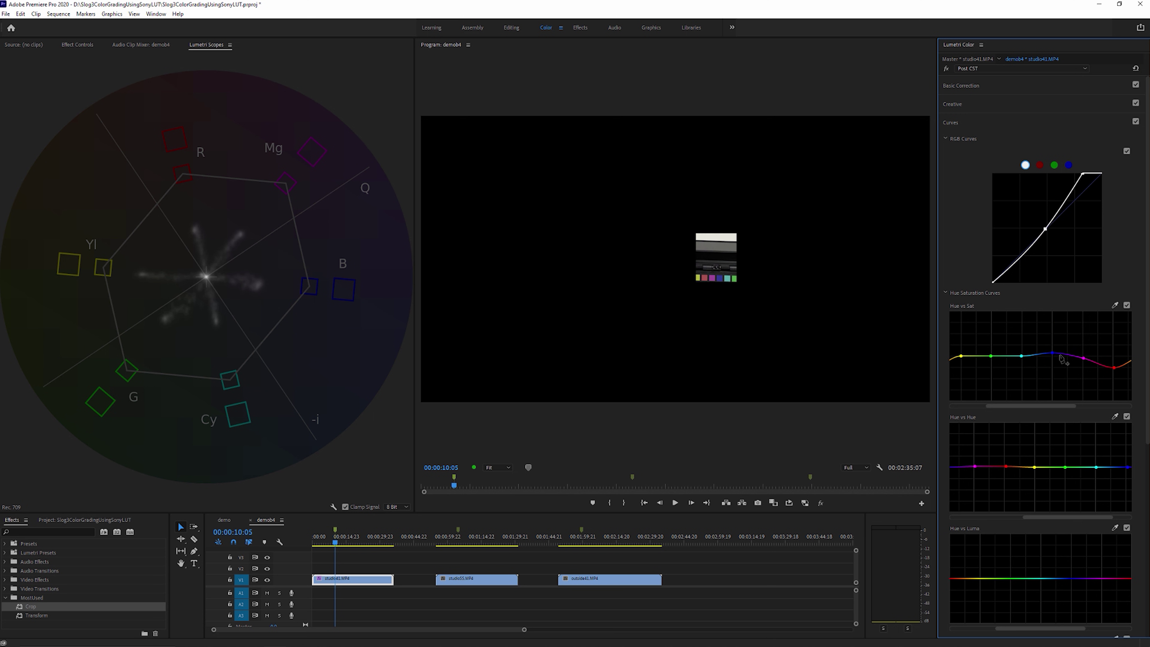
pyautogui.moveTo(1090, 517); pyautogui.dragTo(1044, 518)
pyautogui.click(1032, 467)
pyautogui.moveTo(1033, 470); pyautogui.dragTo(1035, 472)
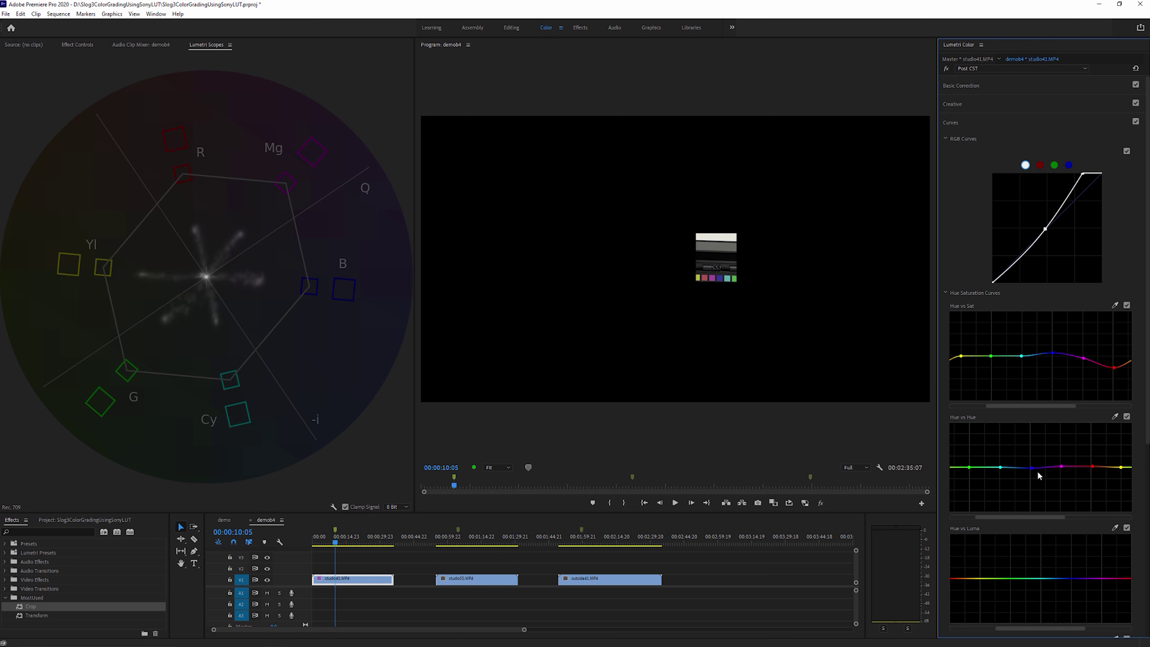
pyautogui.moveTo(1021, 357); pyautogui.dragTo(993, 352)
# Step: Nudge the green hue and raise green saturation on the Hue vs Hue and Hue vs Sat curves
pyautogui.moveTo(969, 467); pyautogui.dragTo(970, 470)
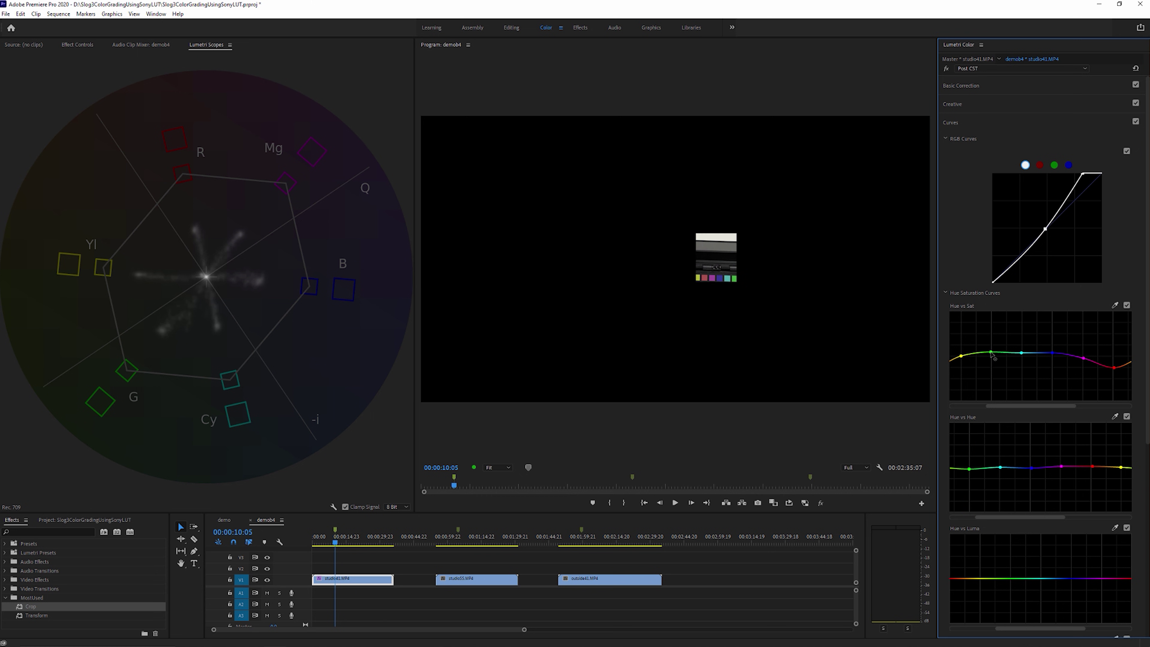
pyautogui.moveTo(992, 353); pyautogui.dragTo(995, 358)
pyautogui.moveTo(971, 469); pyautogui.dragTo(971, 471)
pyautogui.moveTo(1017, 405); pyautogui.dragTo(942, 409)
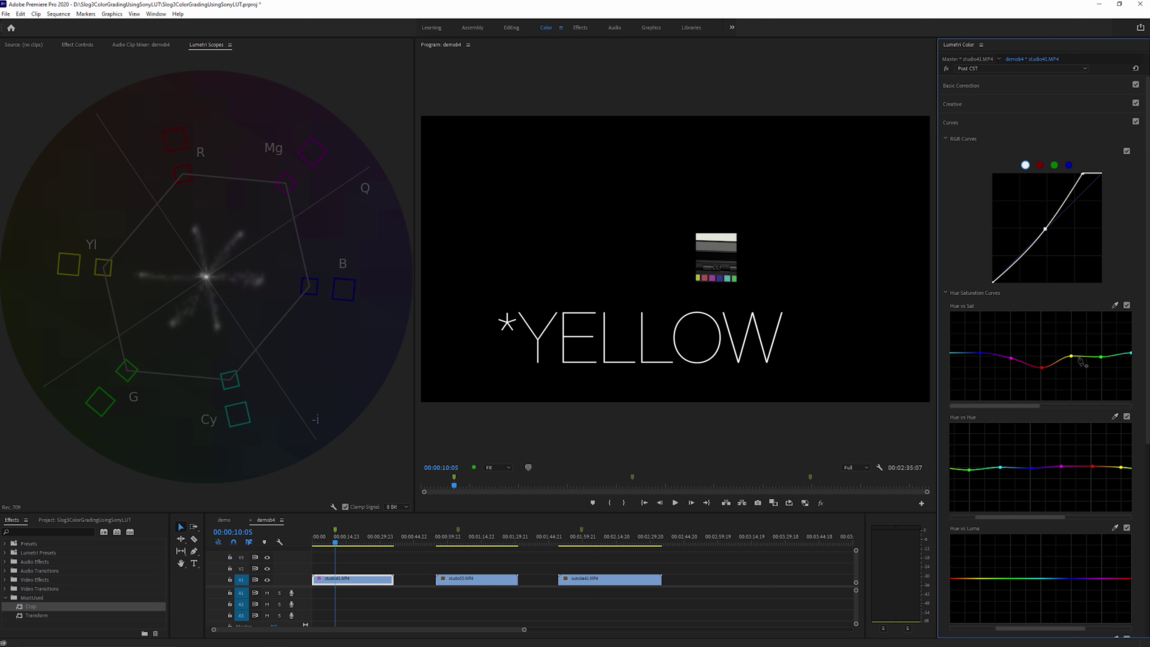
# Step: Adjust the yellow hue and saturation points, leaving the yellow saturation bump flattened
pyautogui.moveTo(1072, 359); pyautogui.dragTo(1073, 360)
pyautogui.moveTo(1047, 519); pyautogui.dragTo(1082, 518)
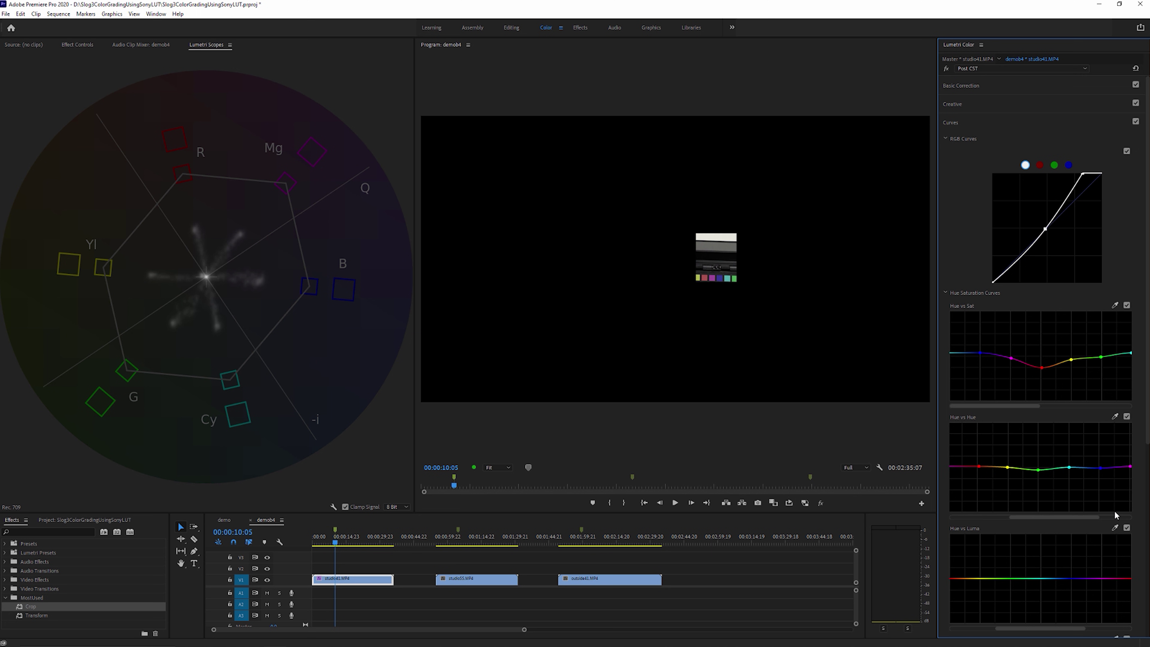
pyautogui.moveTo(1009, 470); pyautogui.dragTo(1012, 471)
pyautogui.moveTo(1072, 359); pyautogui.dragTo(1072, 345)
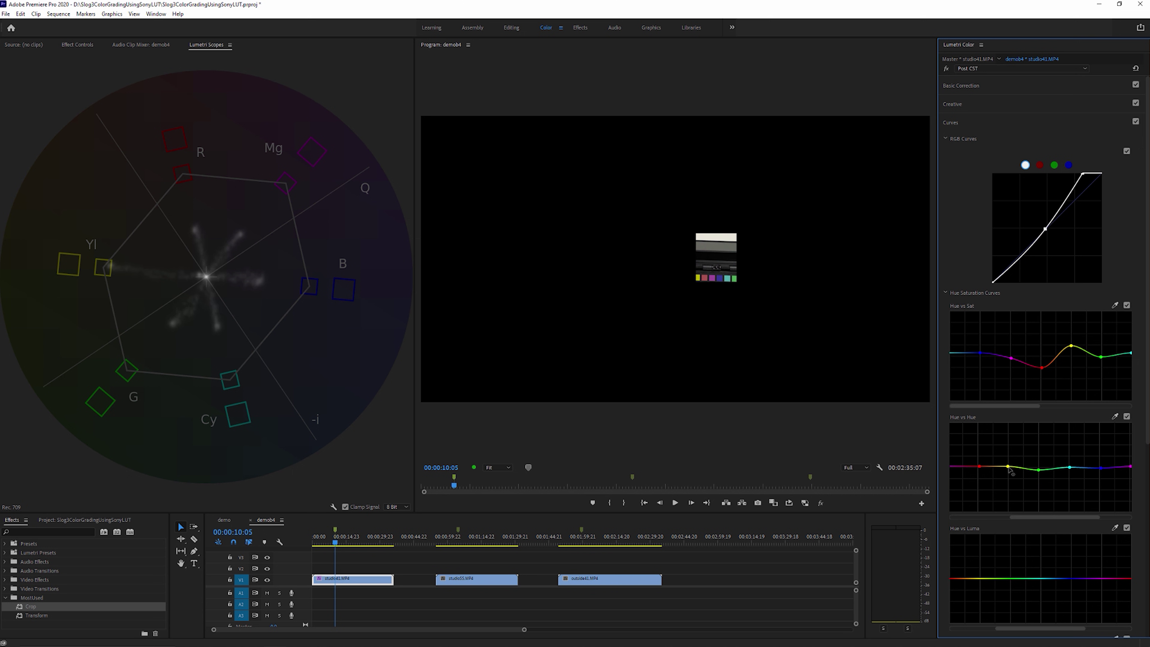
pyautogui.moveTo(1009, 471); pyautogui.dragTo(1009, 470)
pyautogui.moveTo(1072, 346); pyautogui.dragTo(1074, 359)
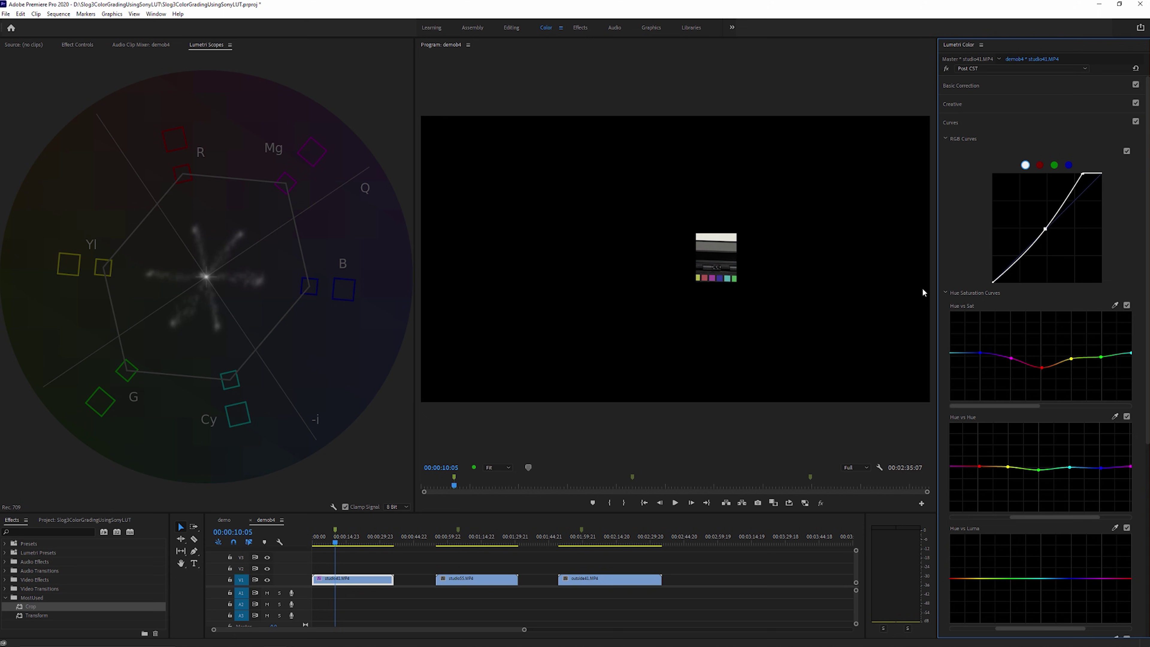
pyautogui.click(78, 44)
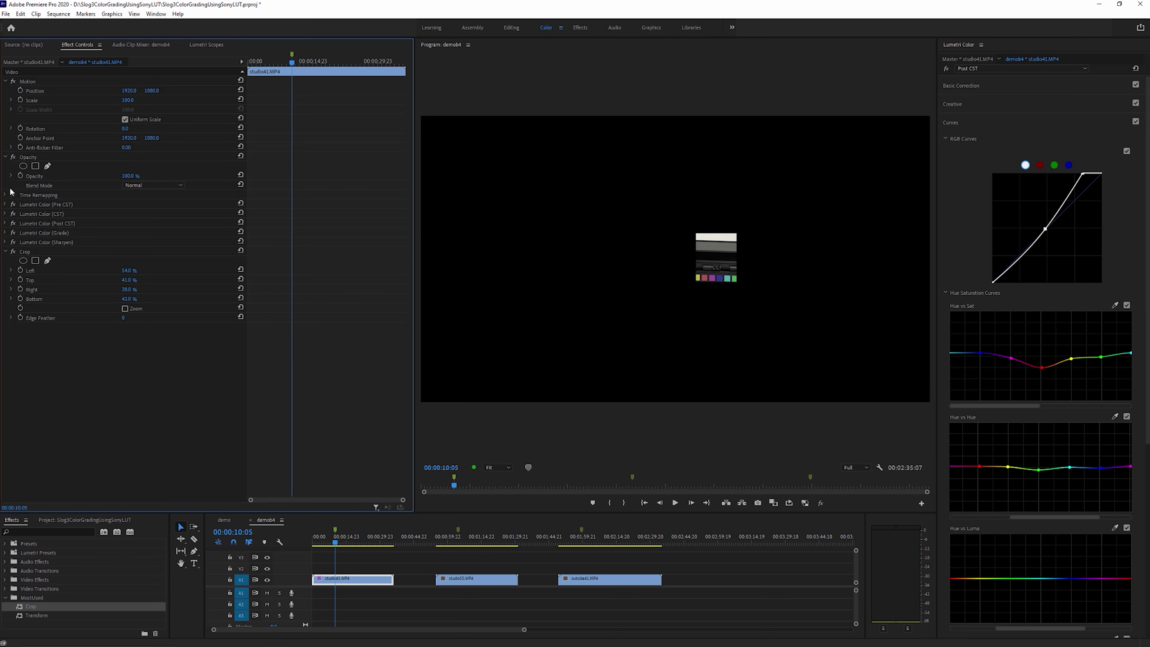
# Step: Disable Crop for the full frame, compare Curves off and on, and pull in the RGB curve's white point
pyautogui.click(13, 252)
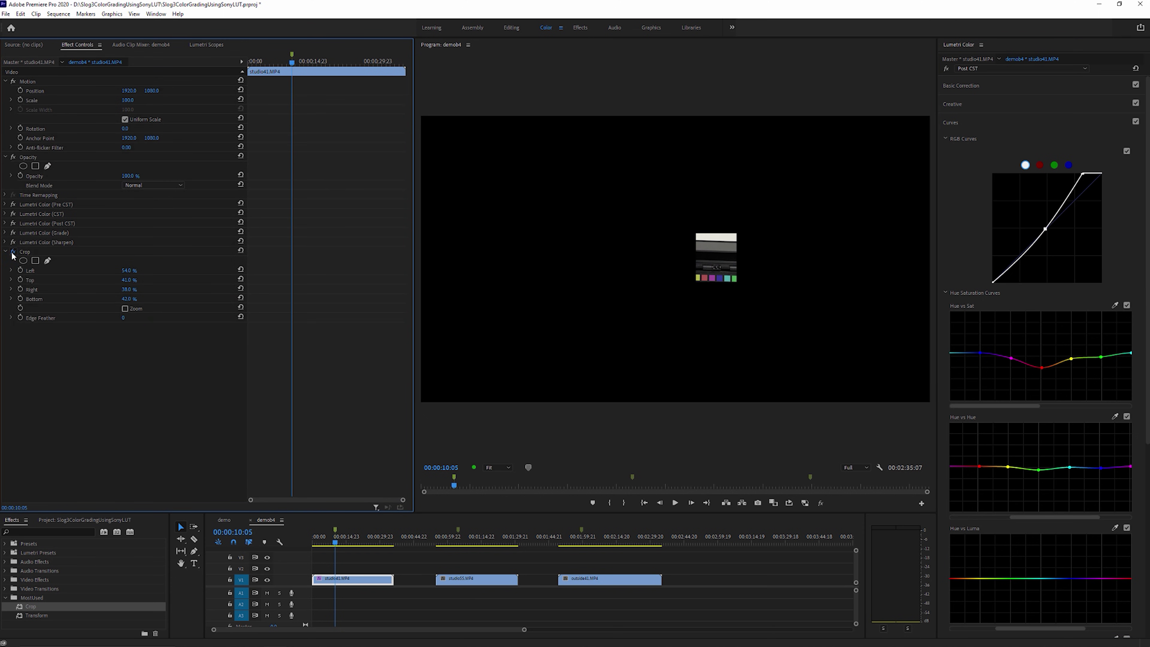
pyautogui.click(1135, 121)
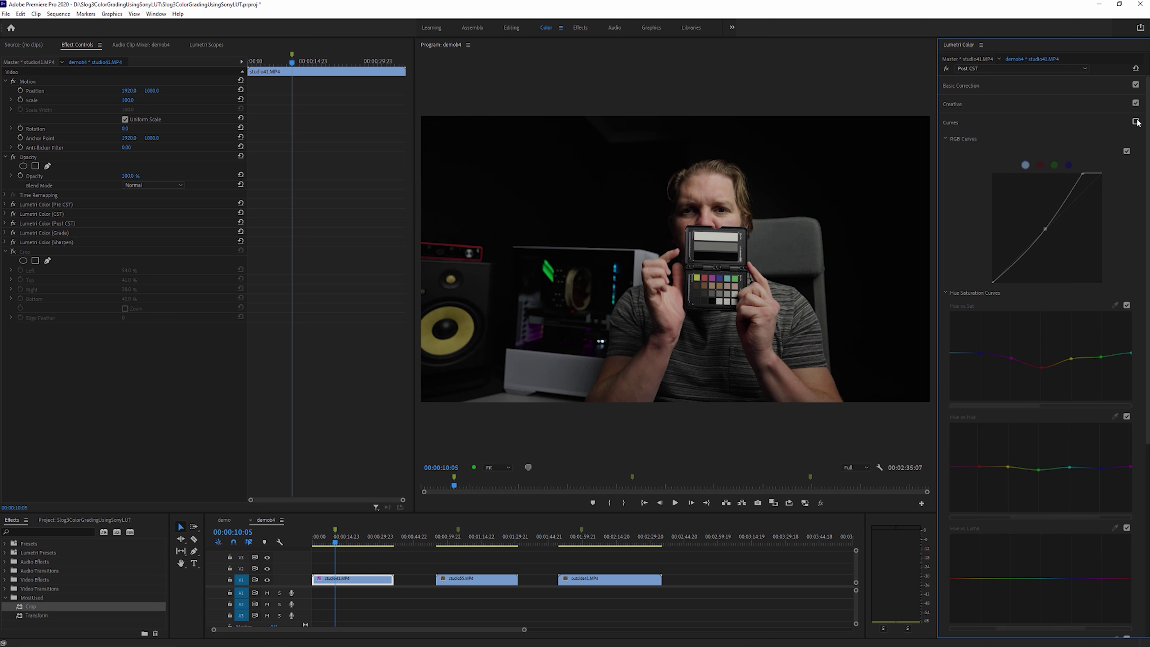
pyautogui.click(1136, 122)
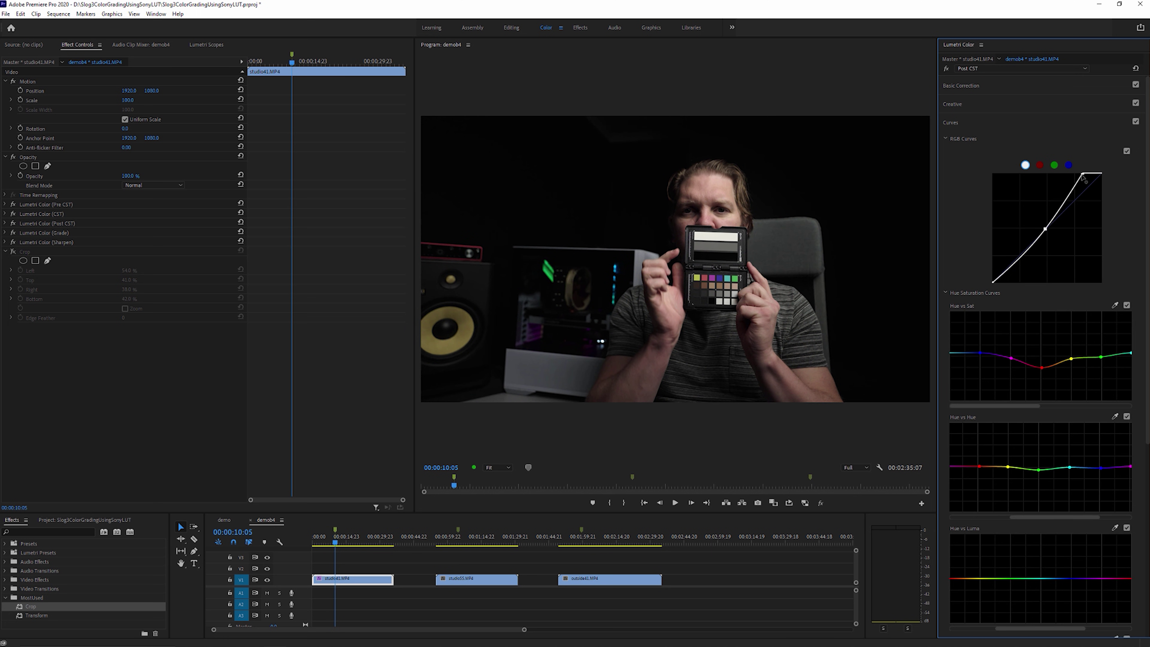
pyautogui.moveTo(1083, 178); pyautogui.dragTo(1089, 176)
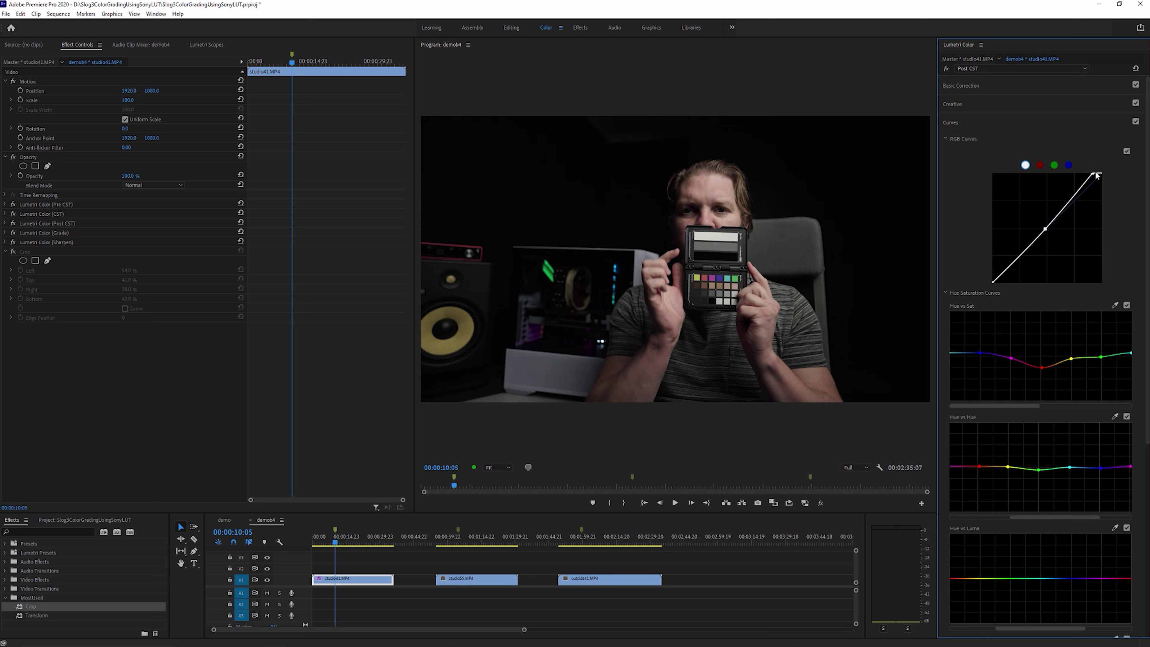
pyautogui.moveTo(1096, 175); pyautogui.dragTo(1086, 174)
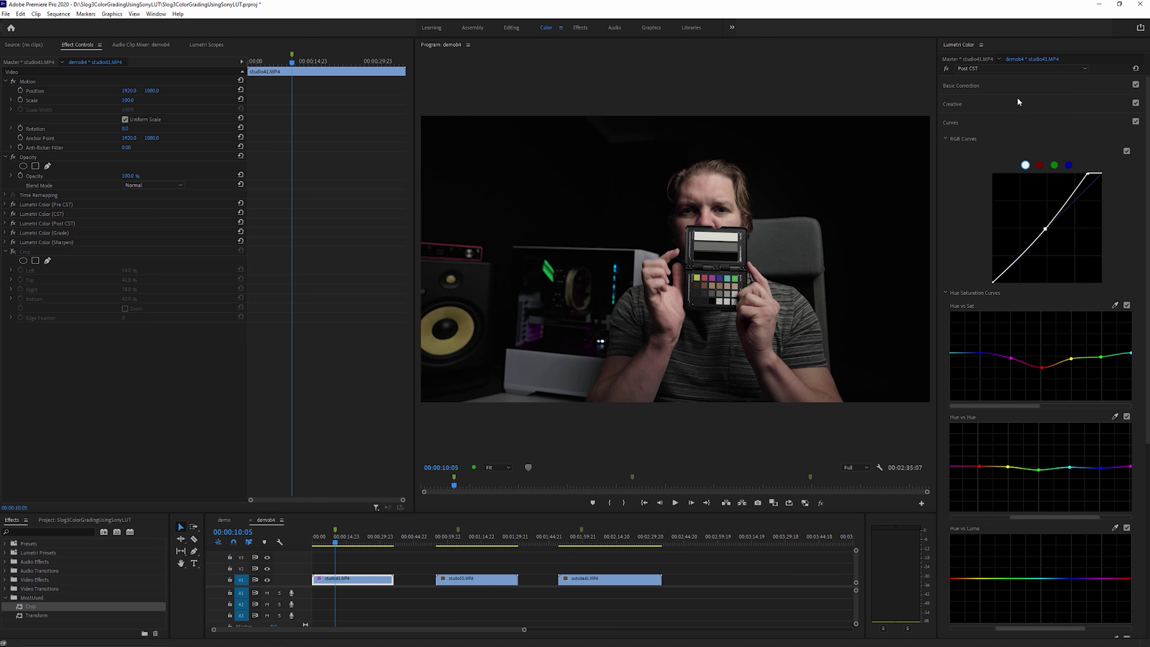
pyautogui.click(977, 86)
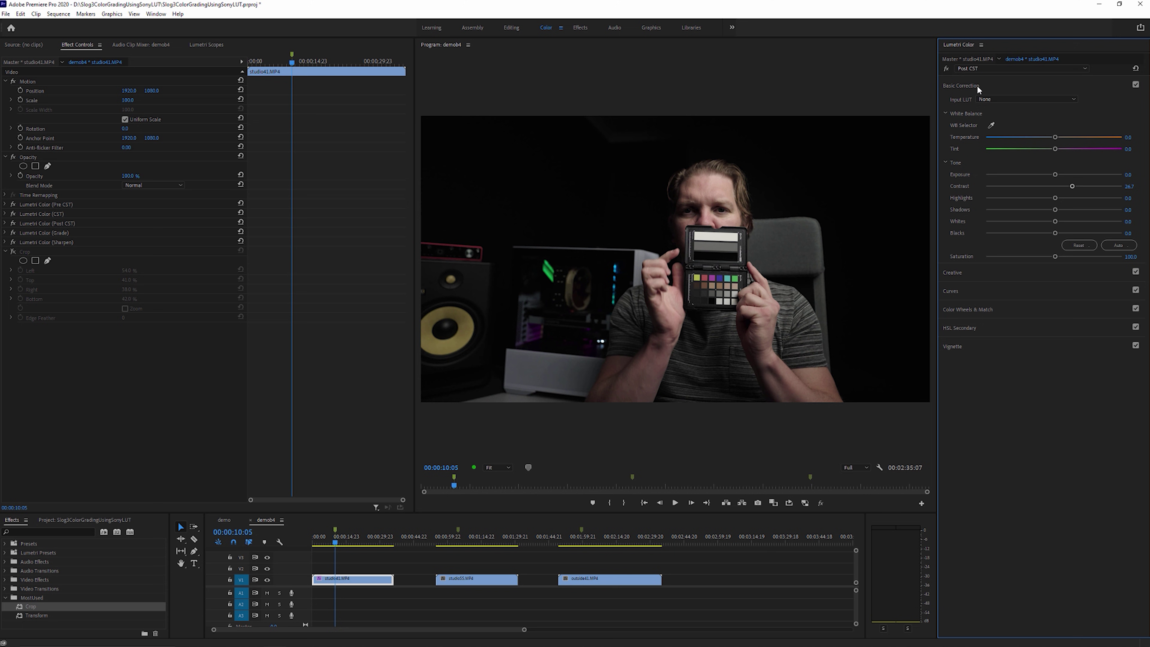
pyautogui.click(988, 72)
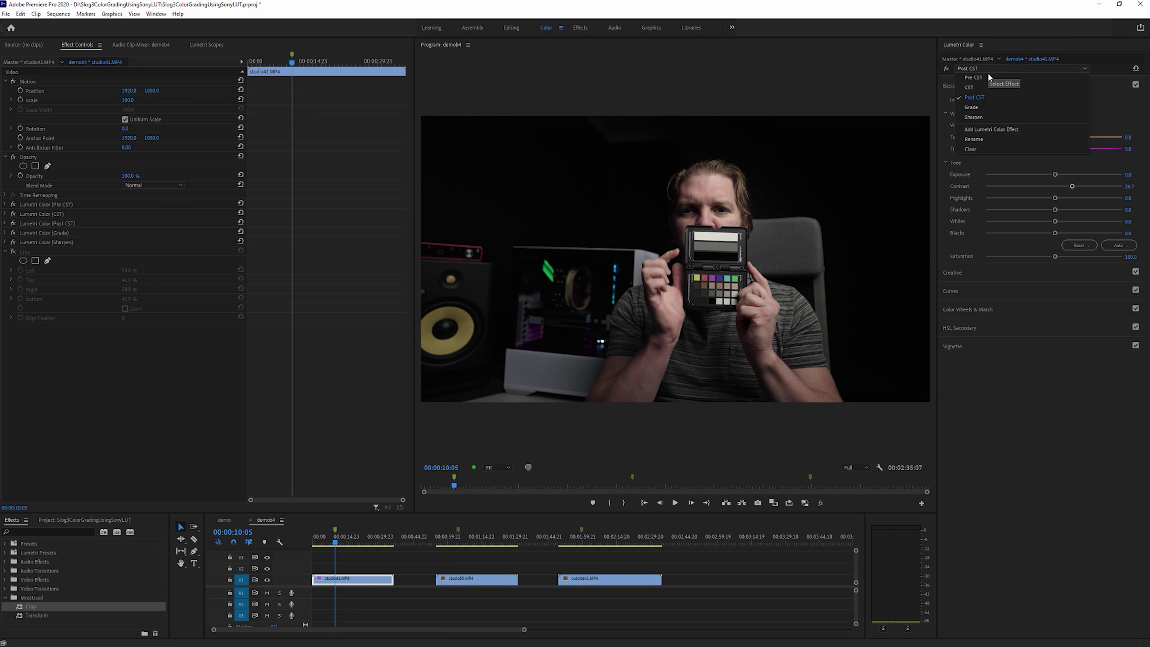
# Step: Set the Sharpen Lumetri instance's Creative Sharpen amount to exactly 15.0
pyautogui.click(992, 107)
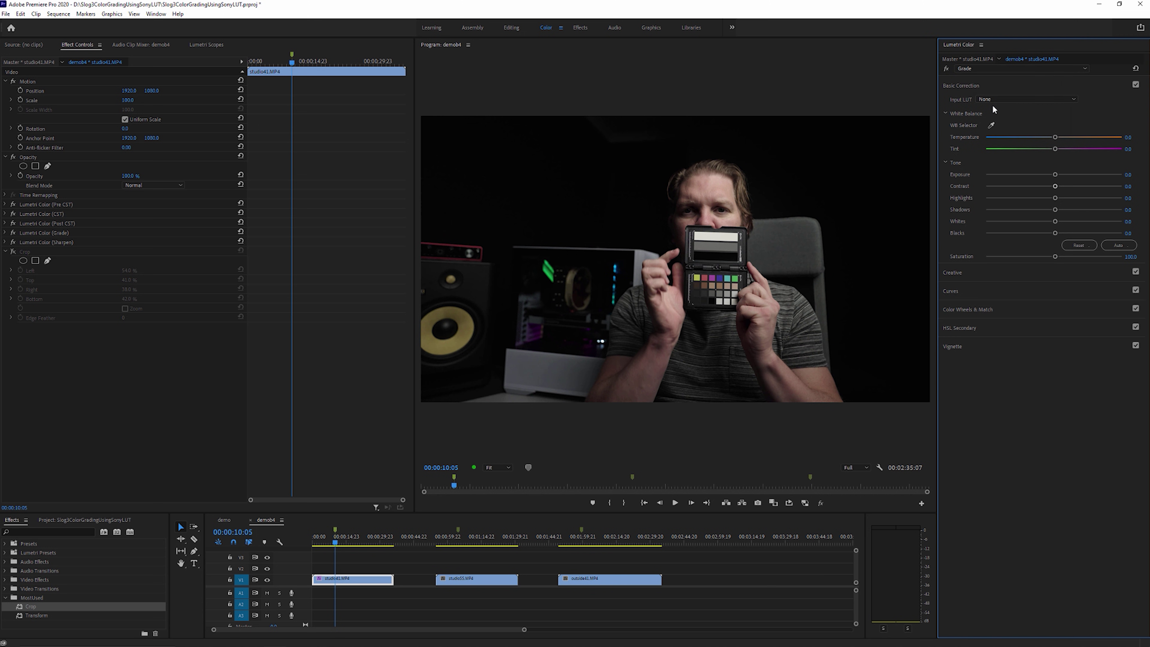
pyautogui.click(1019, 68)
pyautogui.click(998, 121)
pyautogui.click(955, 274)
pyautogui.moveTo(1056, 269); pyautogui.dragTo(1064, 271)
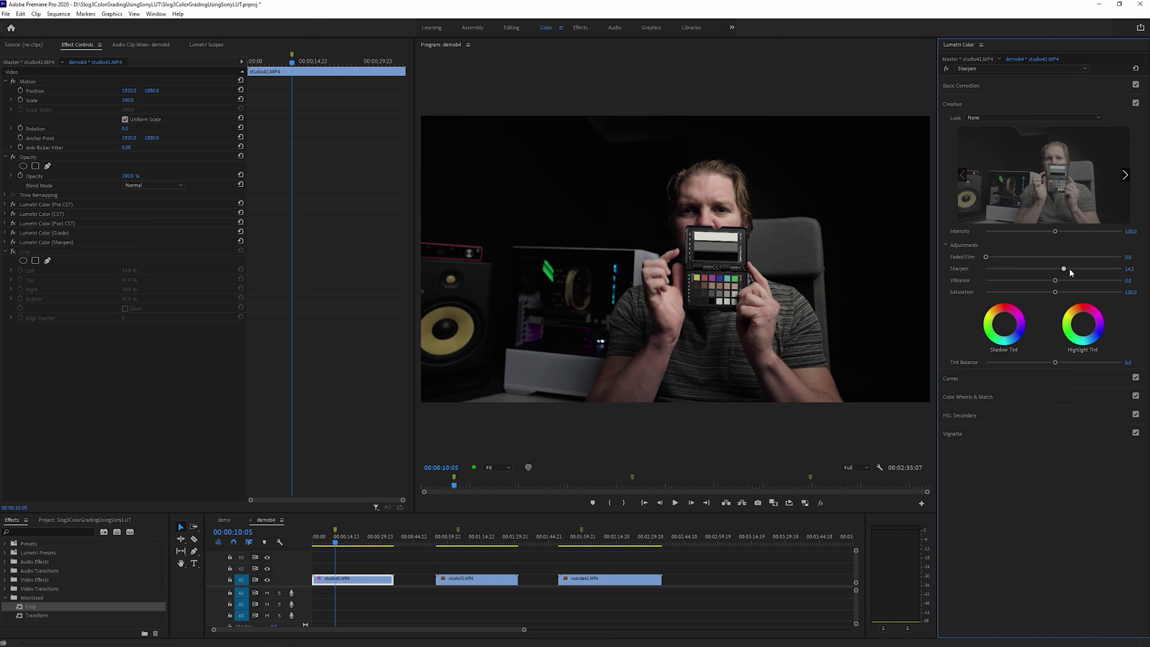
pyautogui.click(1130, 269)
pyautogui.write('15')
pyautogui.press('Return')
pyautogui.click(1021, 68)
pyautogui.click(992, 114)
# Step: Browse the Creative looks, apply Fuji ETERNA 250D Kodak 2395 to Grade, and lower Saturation to 54.8
pyautogui.click(992, 117)
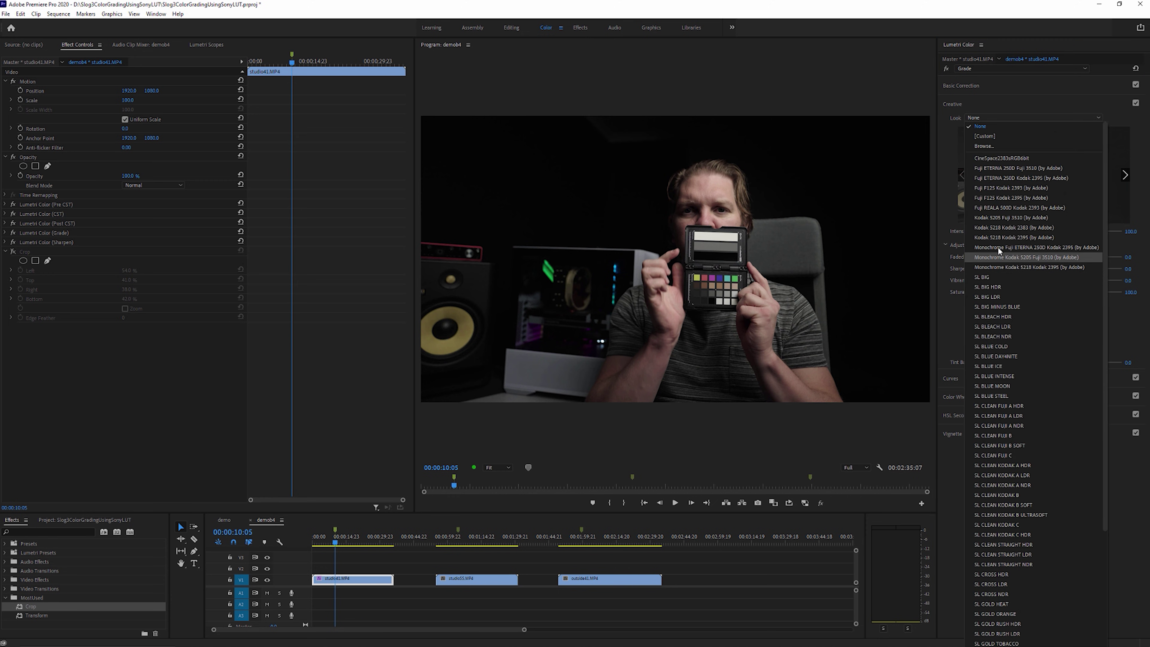
pyautogui.click(1027, 253)
pyautogui.click(1028, 219)
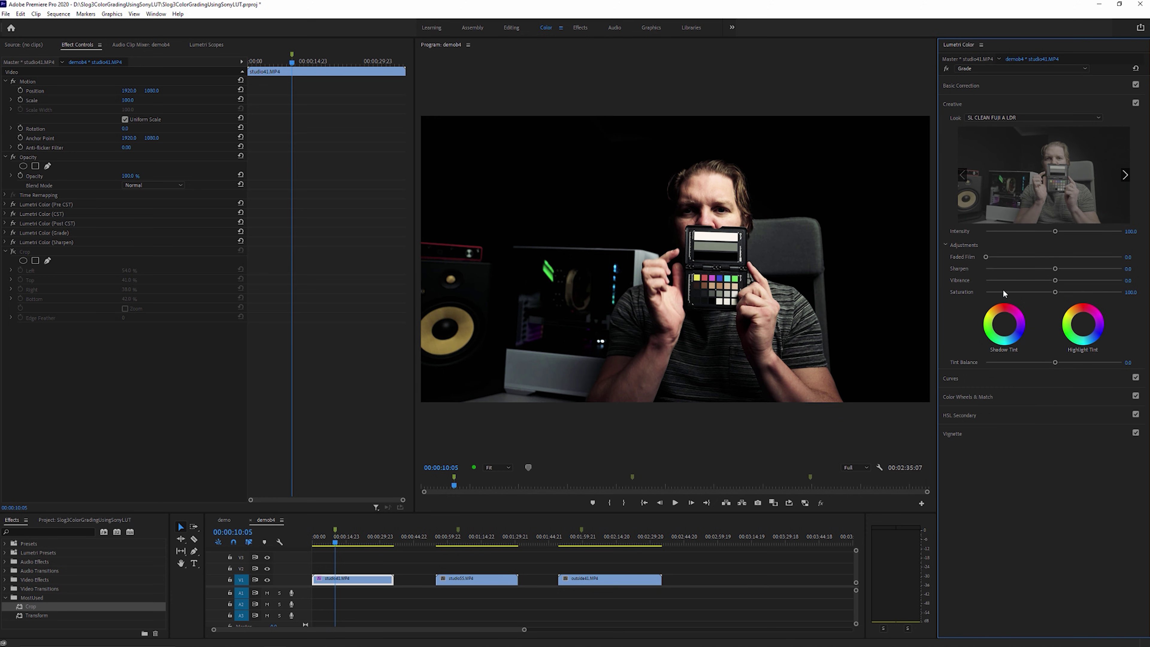
pyautogui.click(1125, 174)
pyautogui.click(1125, 175)
pyautogui.click(1125, 174)
pyautogui.click(1096, 200)
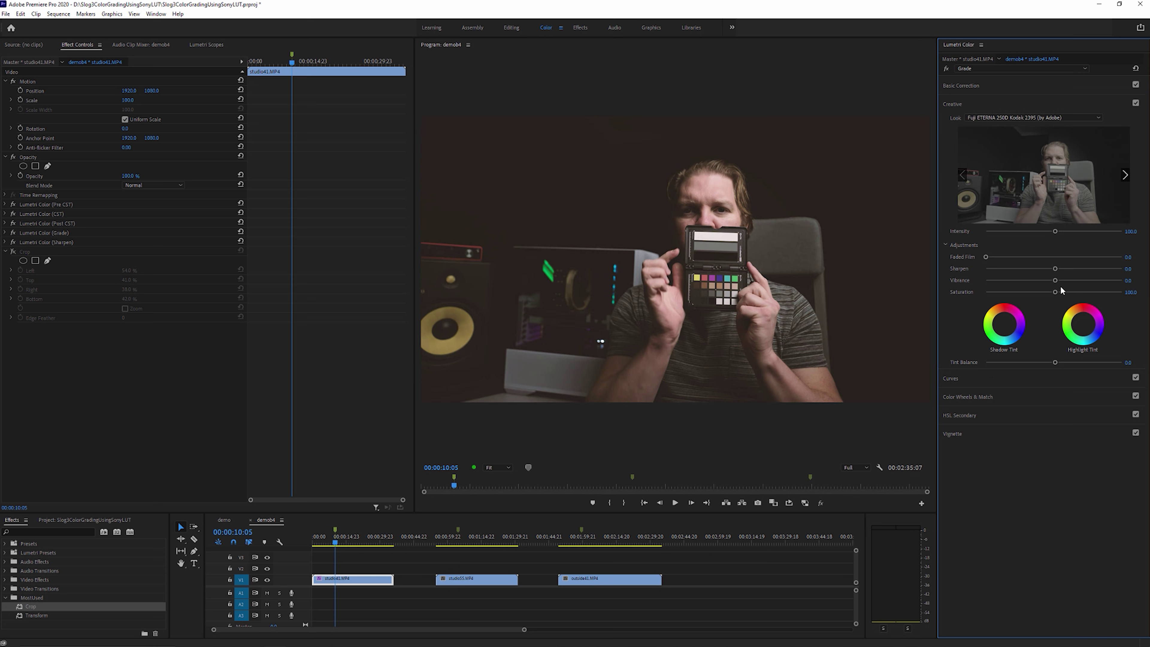
pyautogui.moveTo(1053, 291); pyautogui.dragTo(1022, 290)
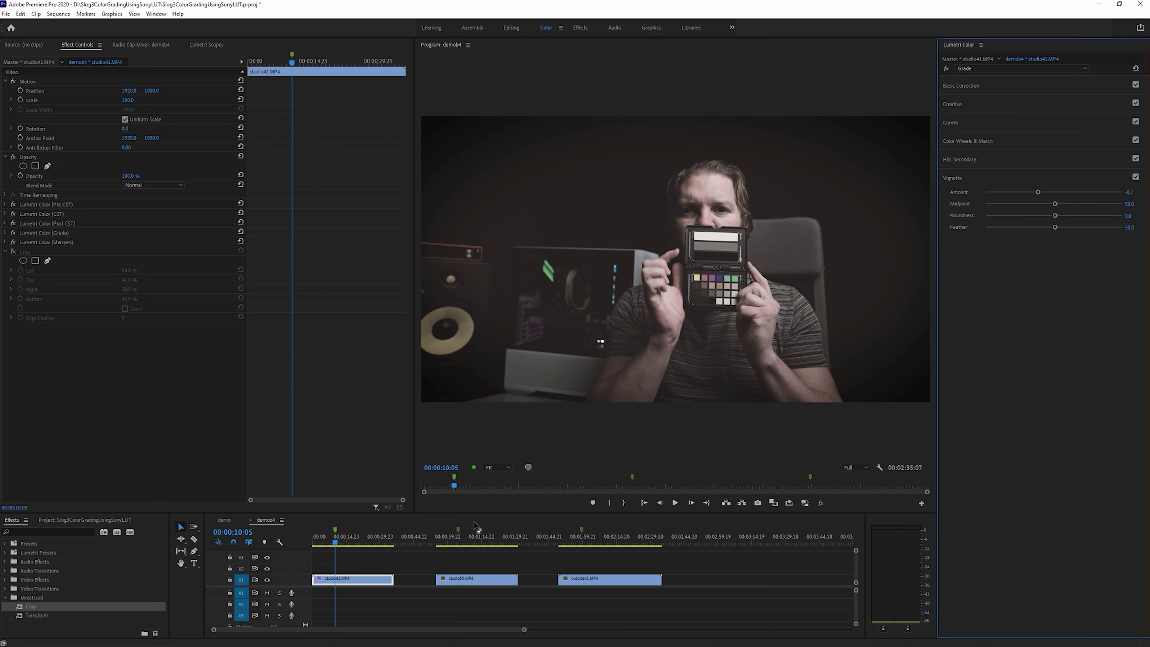
# Step: Paste Attributes onto studio55.MP4, keeping the five Lumetri instances and Crop checked
pyautogui.click(459, 536)
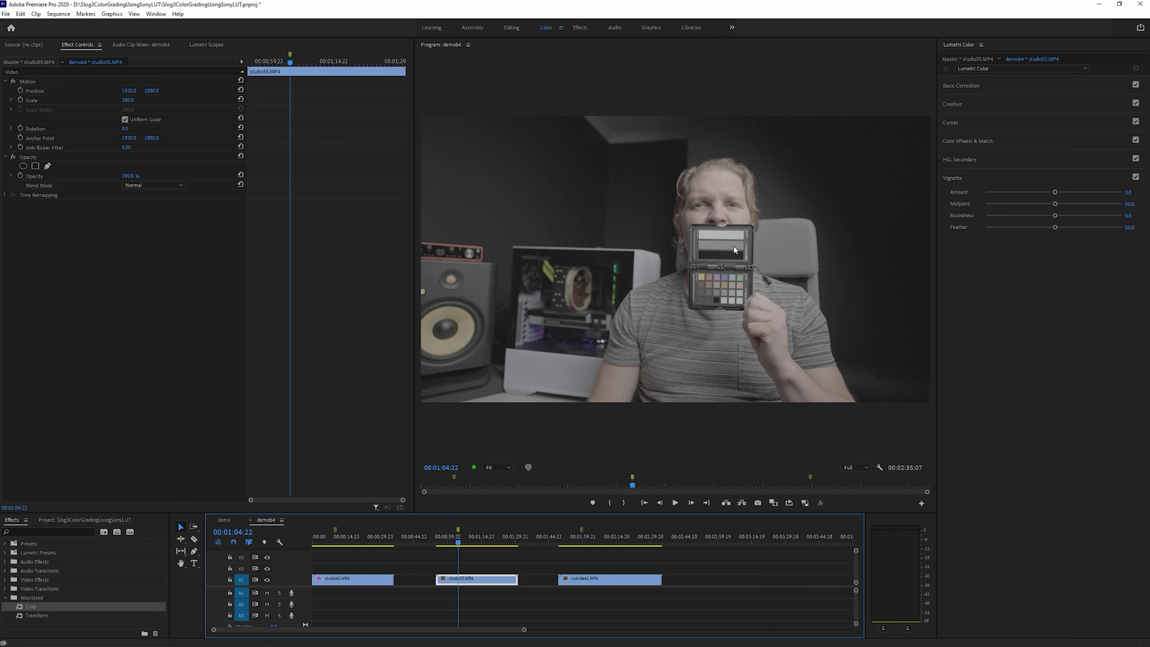
pyautogui.rightClick(376, 579)
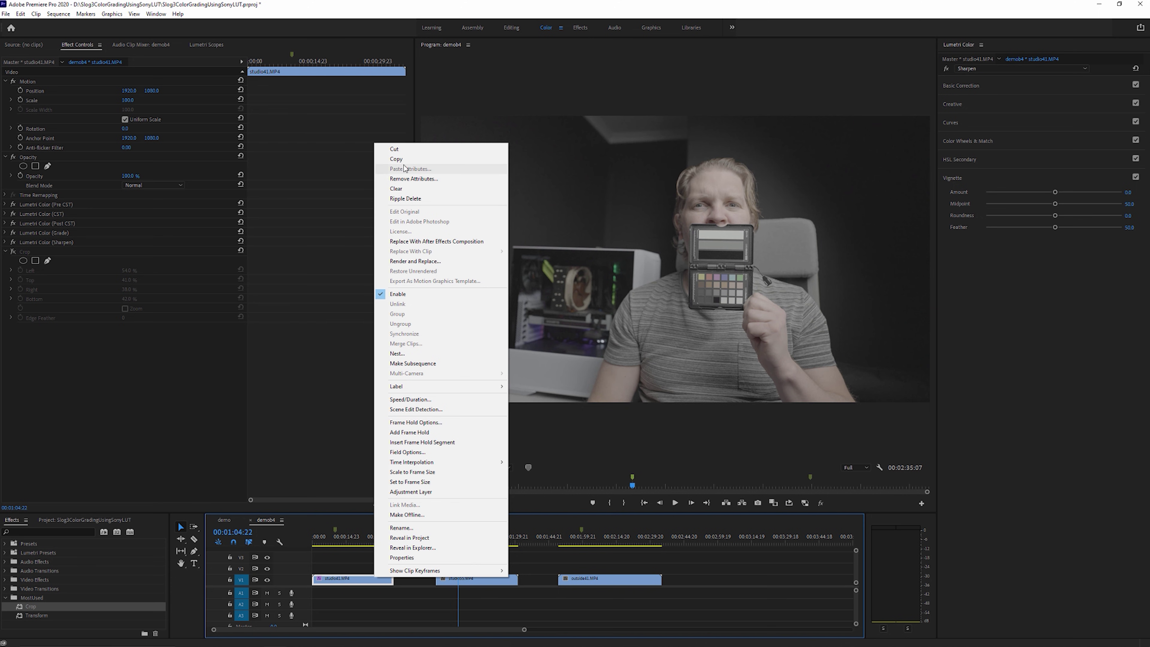
pyautogui.press('Escape')
pyautogui.rightClick(495, 581)
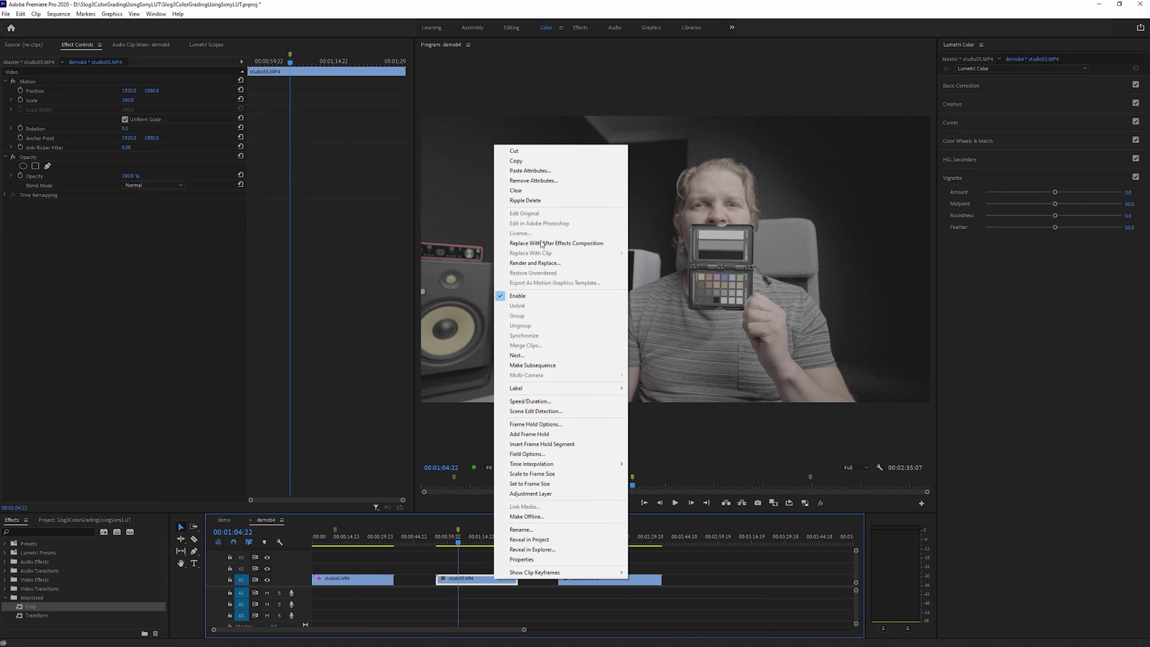
pyautogui.click(533, 172)
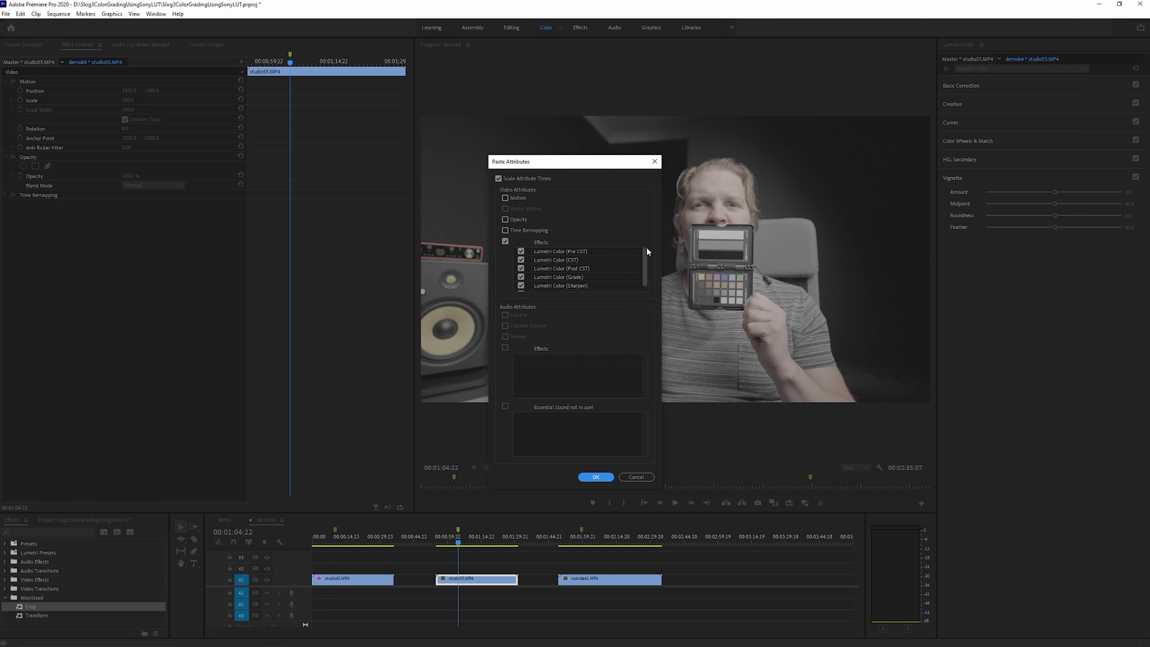
pyautogui.scroll(-1, 646, 255)
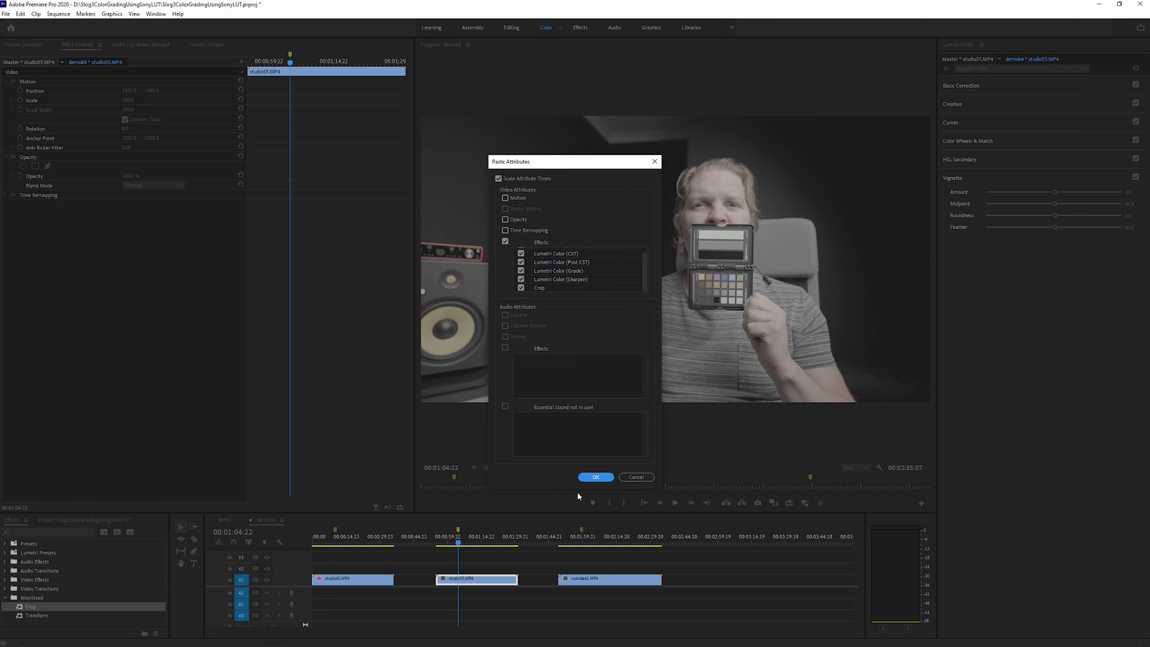
pyautogui.click(595, 478)
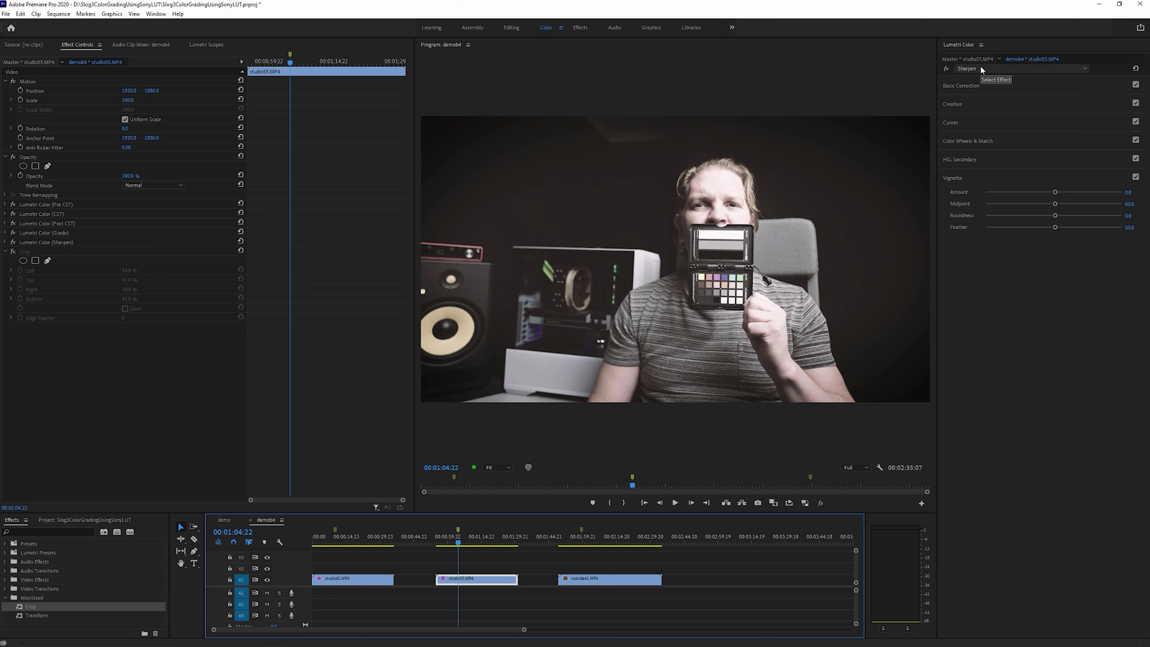
# Step: Step through the pasted Grade, Post CST, CST and Pre CST Lumetri instances, finishing on Pre CST
pyautogui.click(1085, 68)
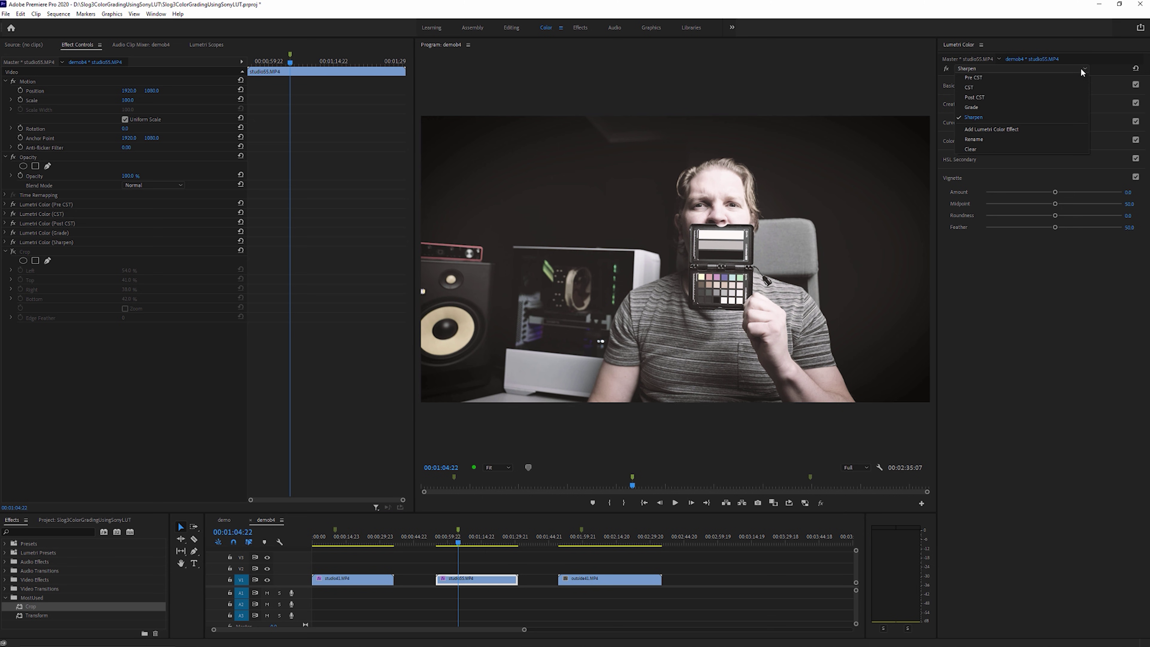
pyautogui.click(996, 105)
pyautogui.click(1136, 69)
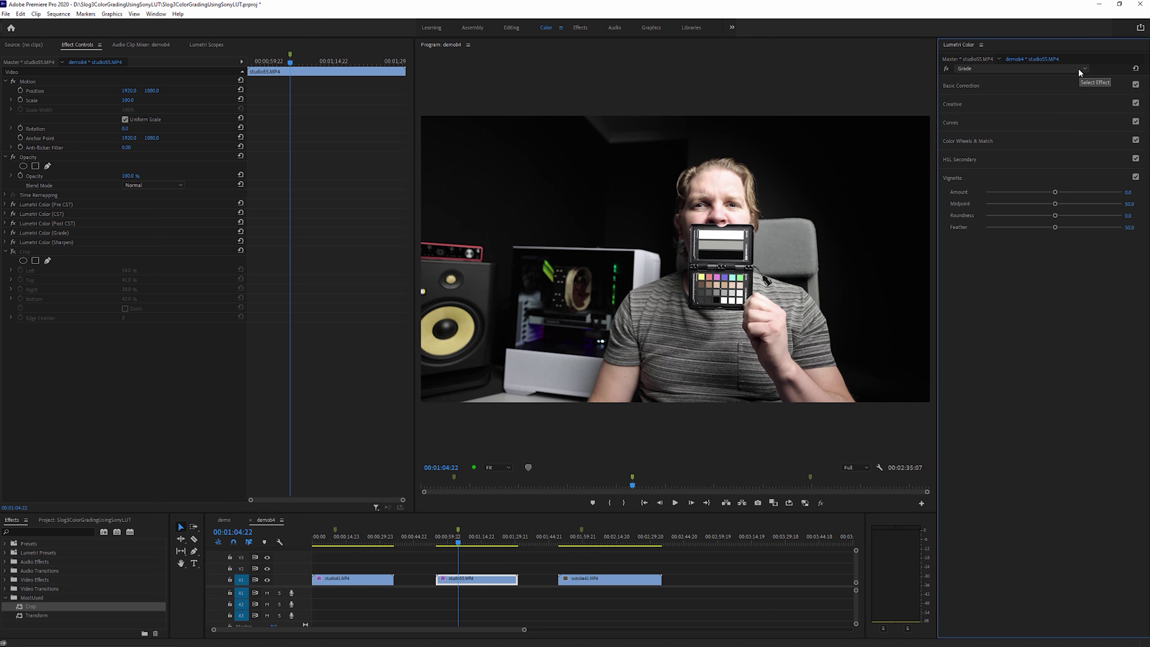
pyautogui.click(1085, 69)
pyautogui.click(996, 95)
pyautogui.click(1136, 69)
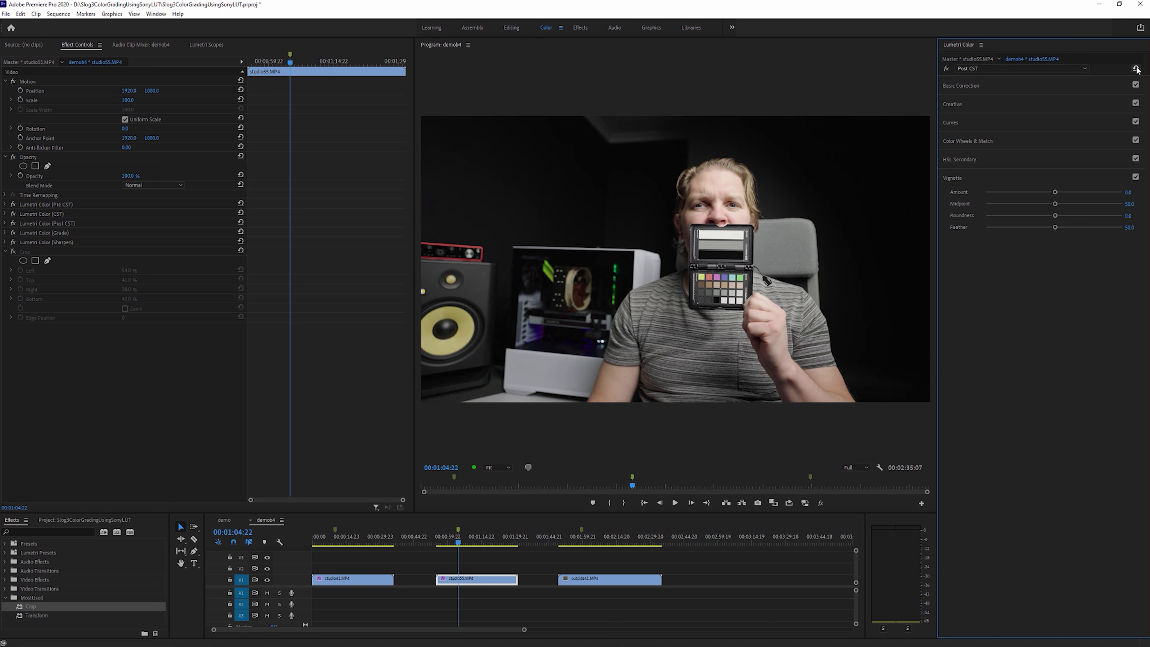
pyautogui.click(1068, 68)
pyautogui.click(1062, 87)
pyautogui.click(987, 71)
pyautogui.click(987, 76)
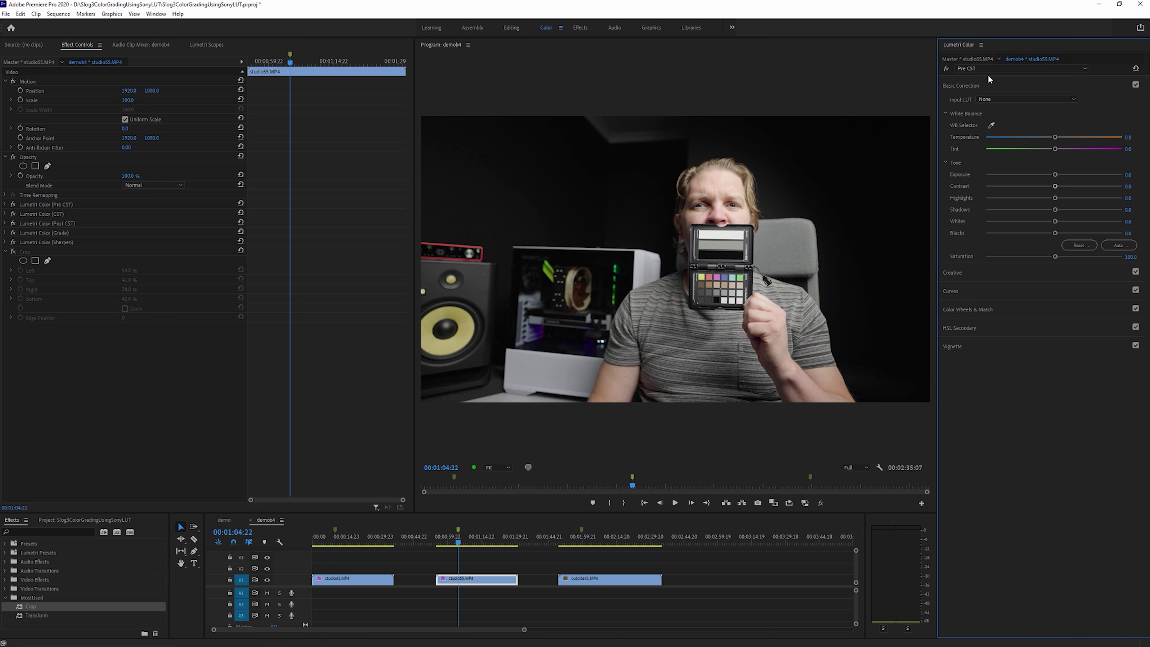
# Step: Bypass the CST Lumetri instance to show the flat log footage, then select Pre CST
pyautogui.click(988, 70)
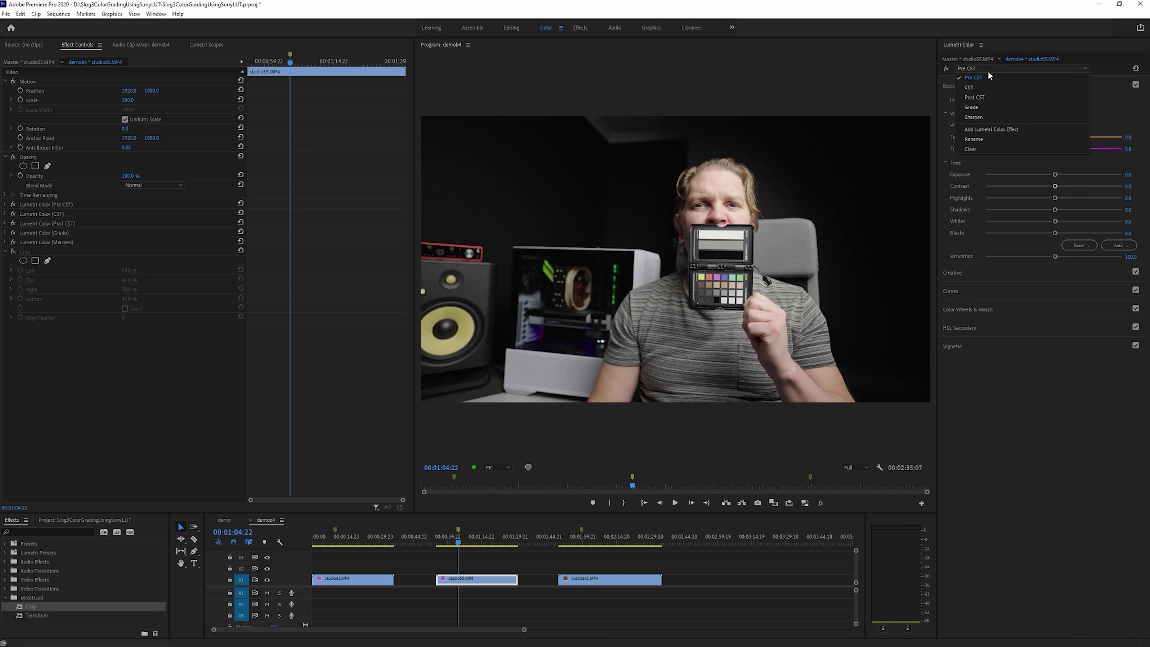
pyautogui.click(993, 87)
pyautogui.click(945, 69)
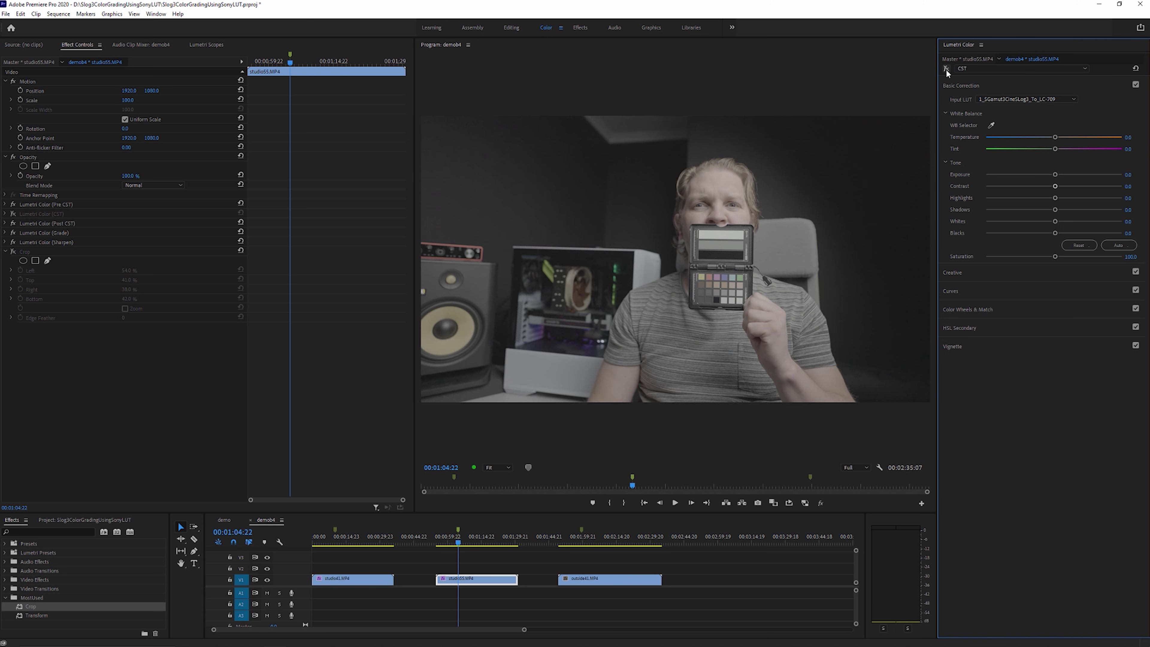
pyautogui.click(973, 69)
pyautogui.click(977, 78)
# Step: Switch Lumetri Scopes to Waveform (Luma) and re-enable Crop to isolate the colour chart
pyautogui.click(206, 45)
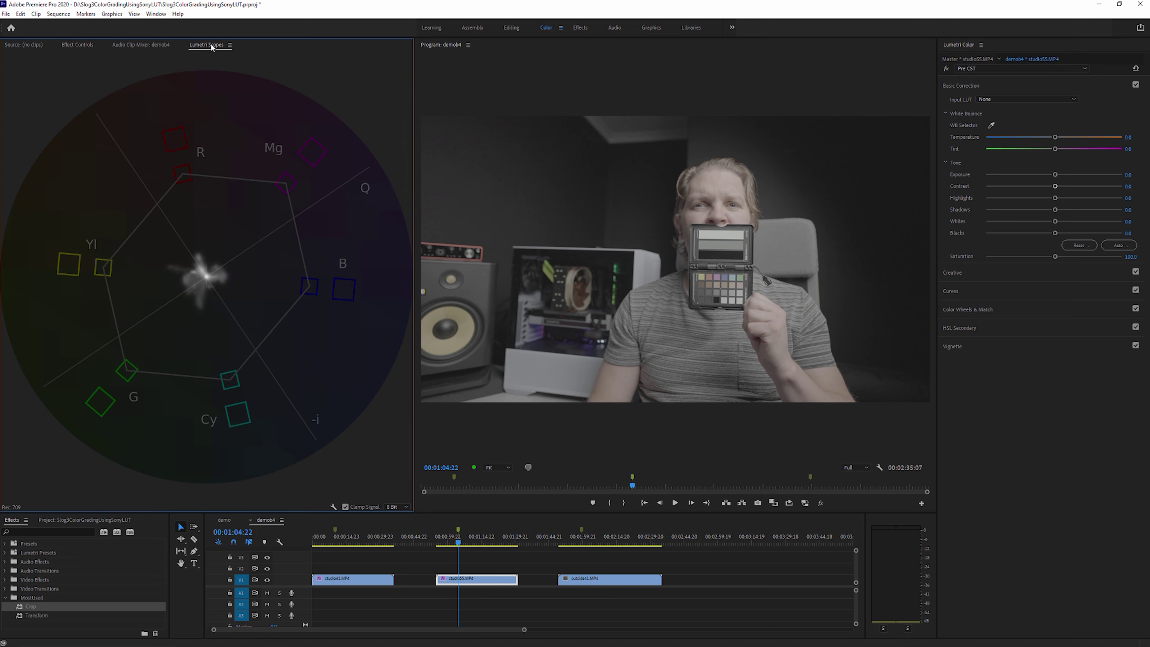
pyautogui.rightClick(231, 125)
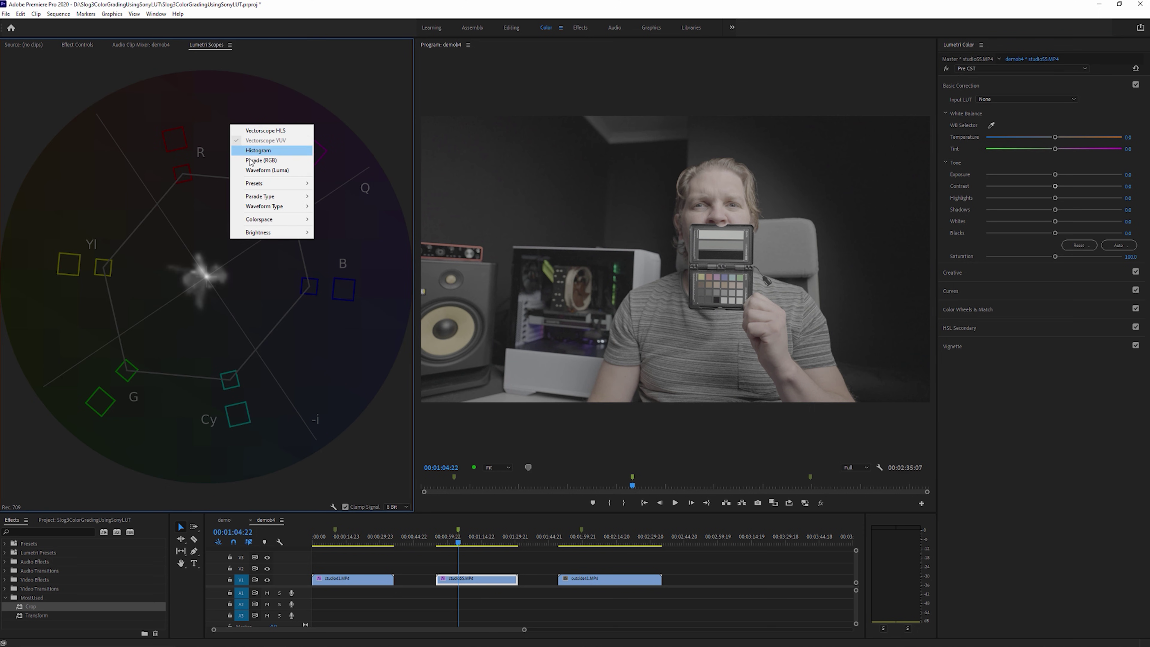
pyautogui.click(255, 170)
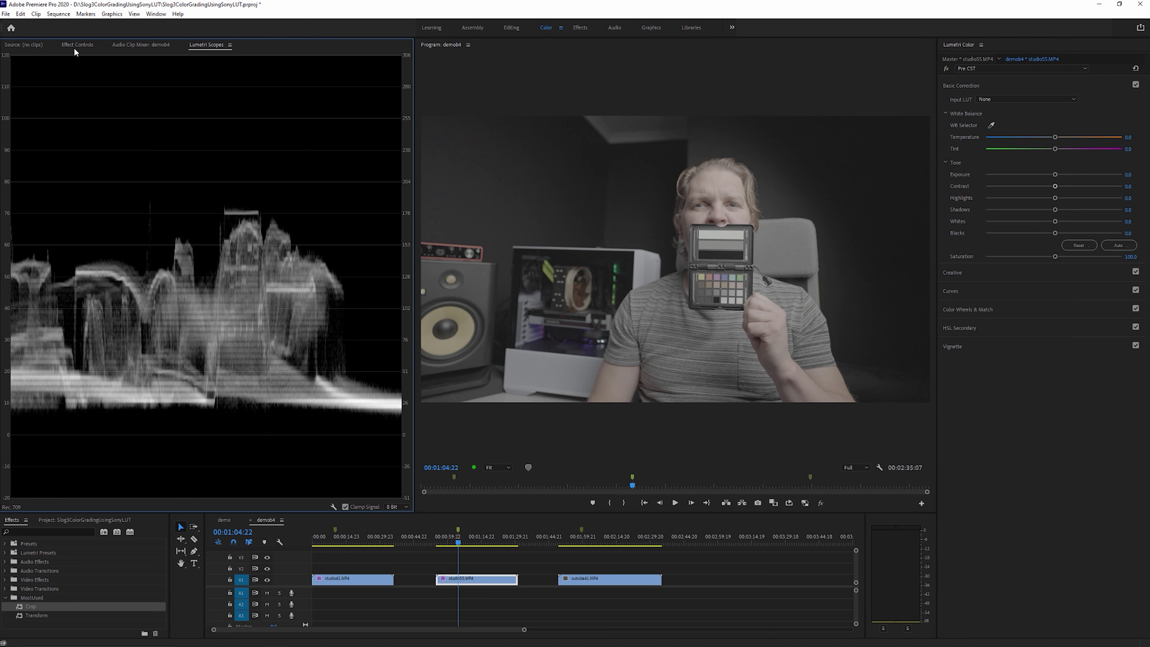
pyautogui.click(77, 44)
pyautogui.click(12, 252)
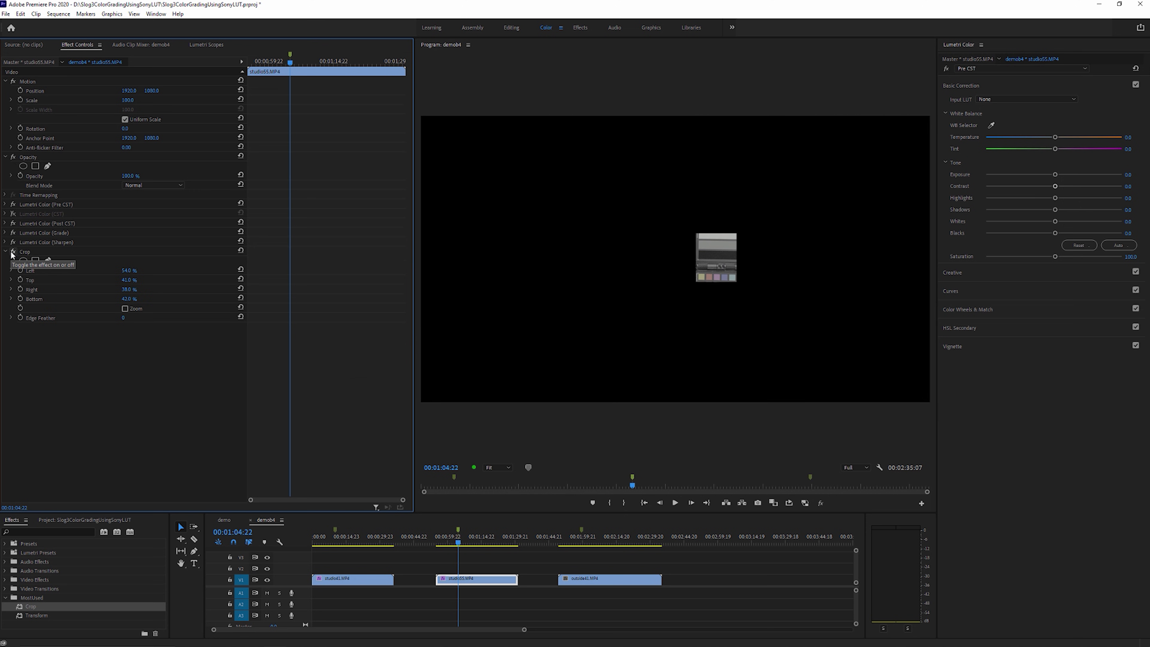
# Step: Lower the Pre CST Exposure to about -0.9 while watching the luma waveform
pyautogui.click(206, 44)
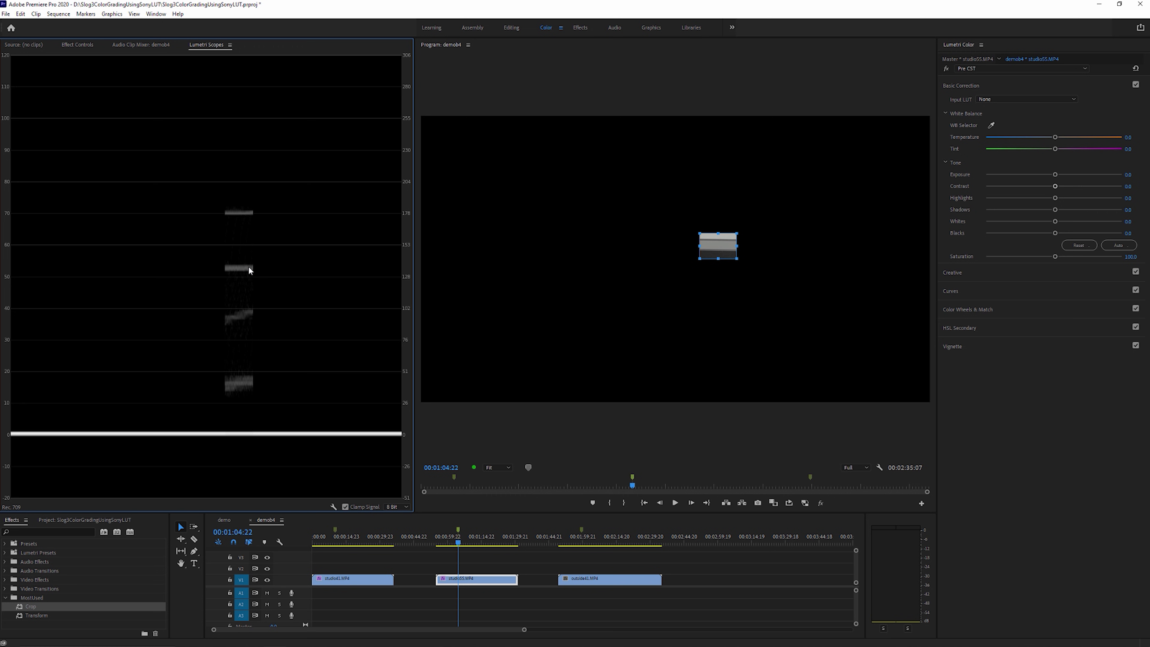
pyautogui.moveTo(1055, 175); pyautogui.dragTo(1043, 182)
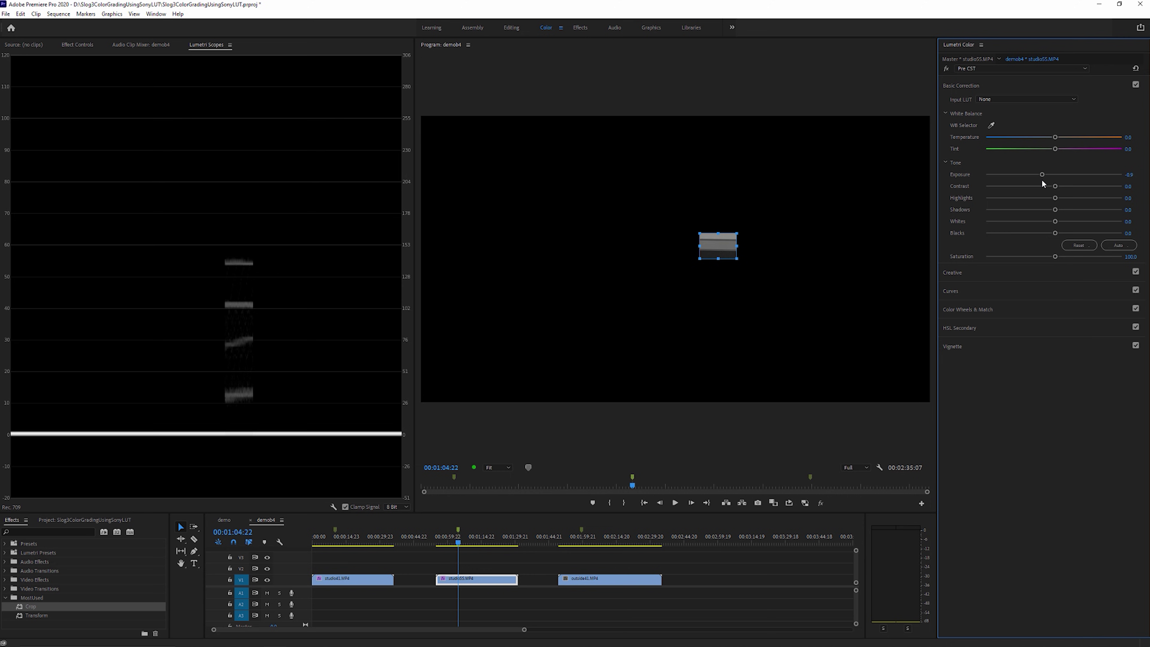
pyautogui.click(90, 45)
# Step: Turn Crop off for the full frame and re-enable the CST Lumetri instance
pyautogui.click(13, 252)
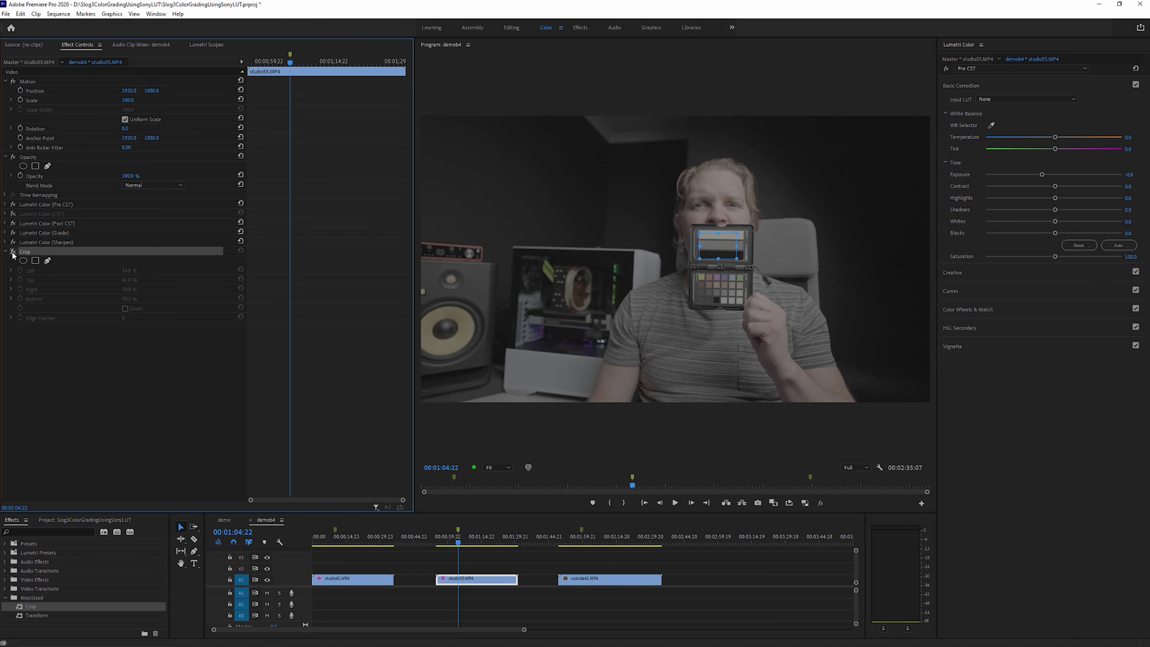
pyautogui.click(1021, 65)
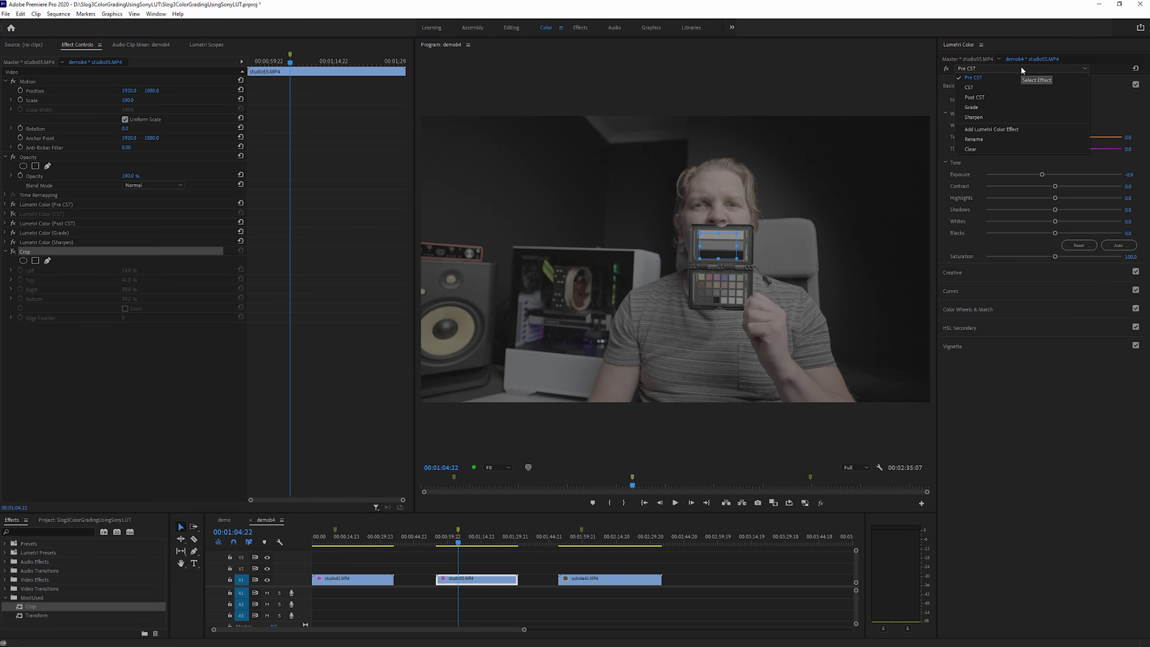
pyautogui.click(1020, 86)
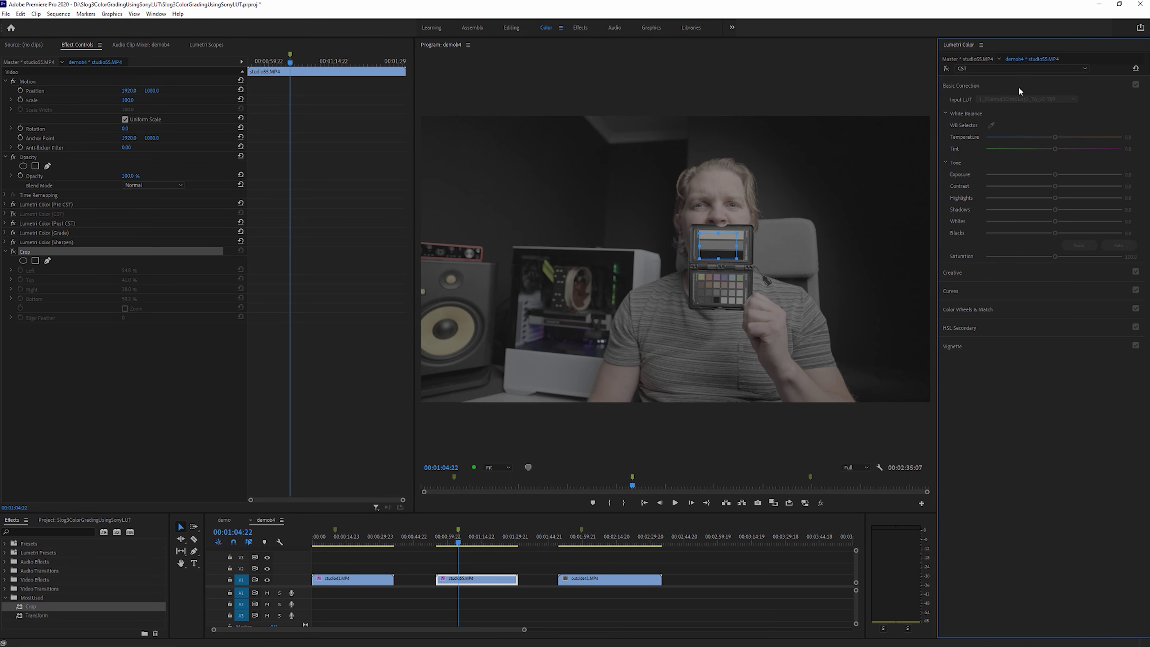
pyautogui.click(946, 69)
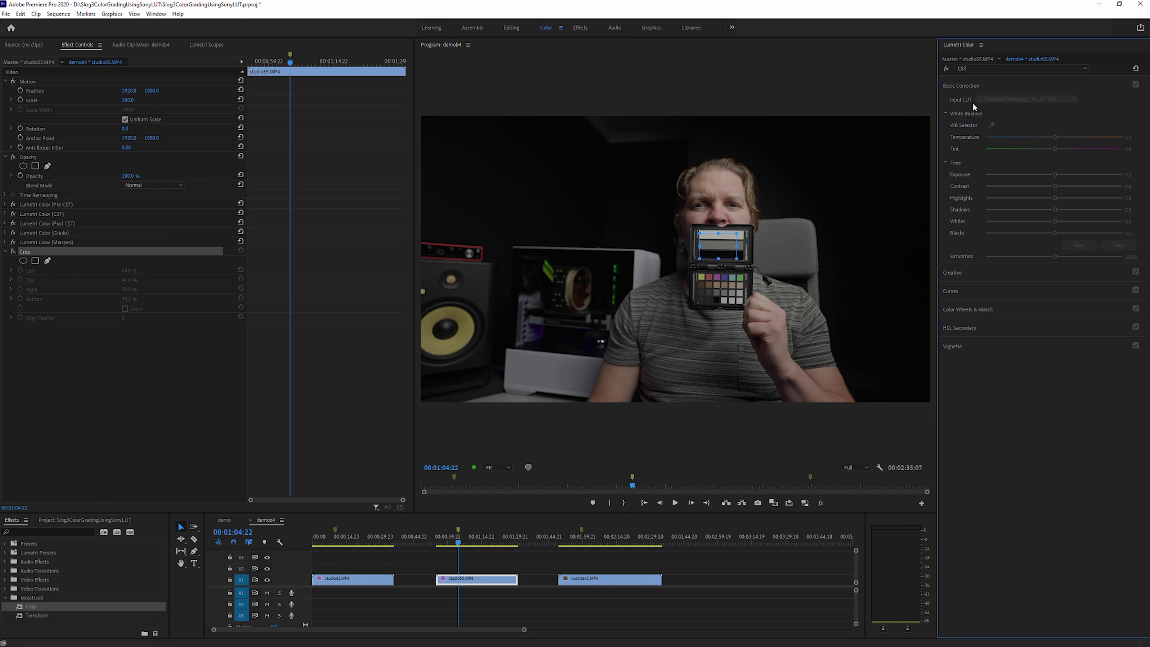
# Step: Raise the Post CST Contrast to about 20.8
pyautogui.click(977, 66)
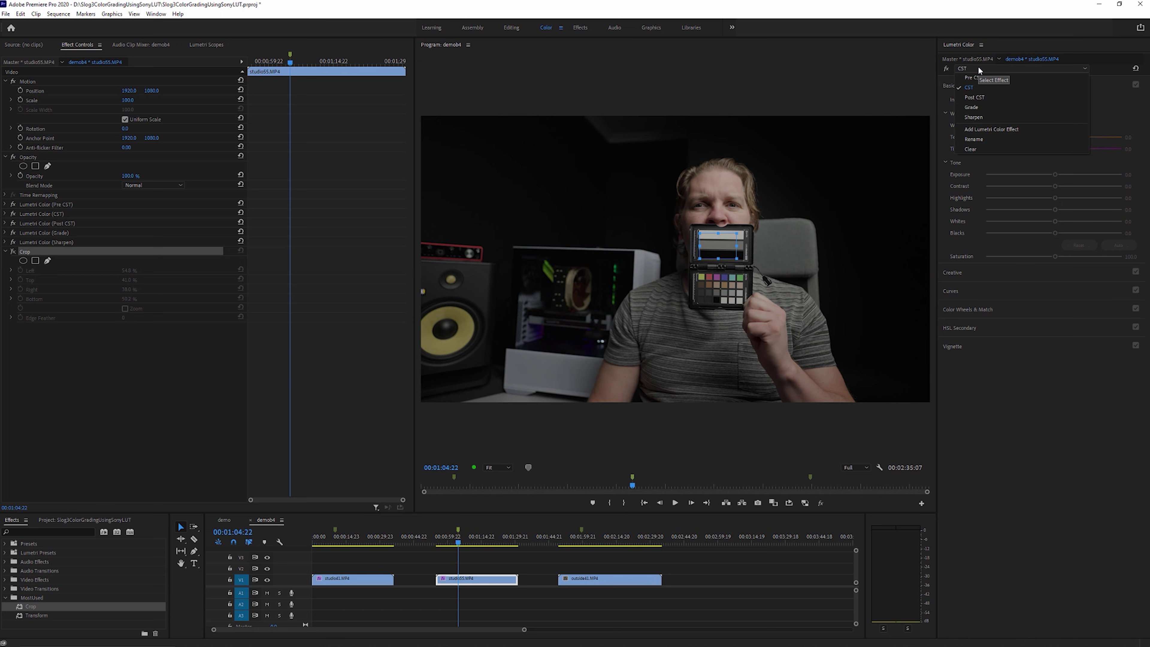
pyautogui.click(993, 97)
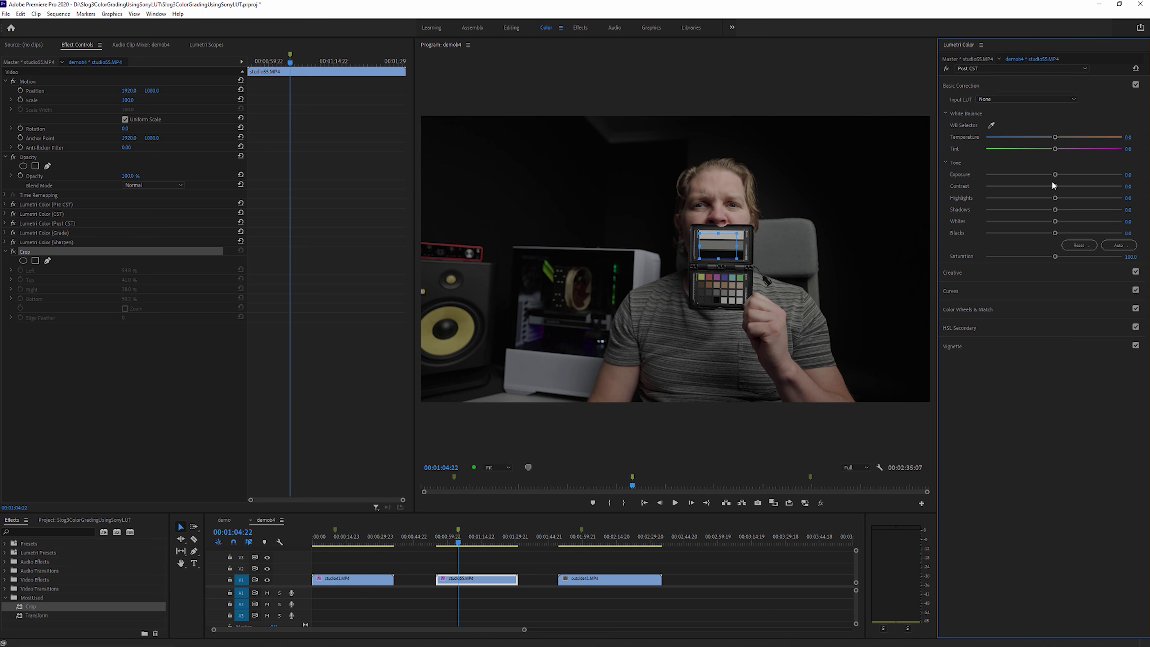
pyautogui.moveTo(1059, 188); pyautogui.dragTo(1068, 187)
pyautogui.click(956, 293)
# Step: Wash out the studio clip's Grade look with Faded Film 59.7, then review its Sharpen and Pre CST instances
pyautogui.click(994, 69)
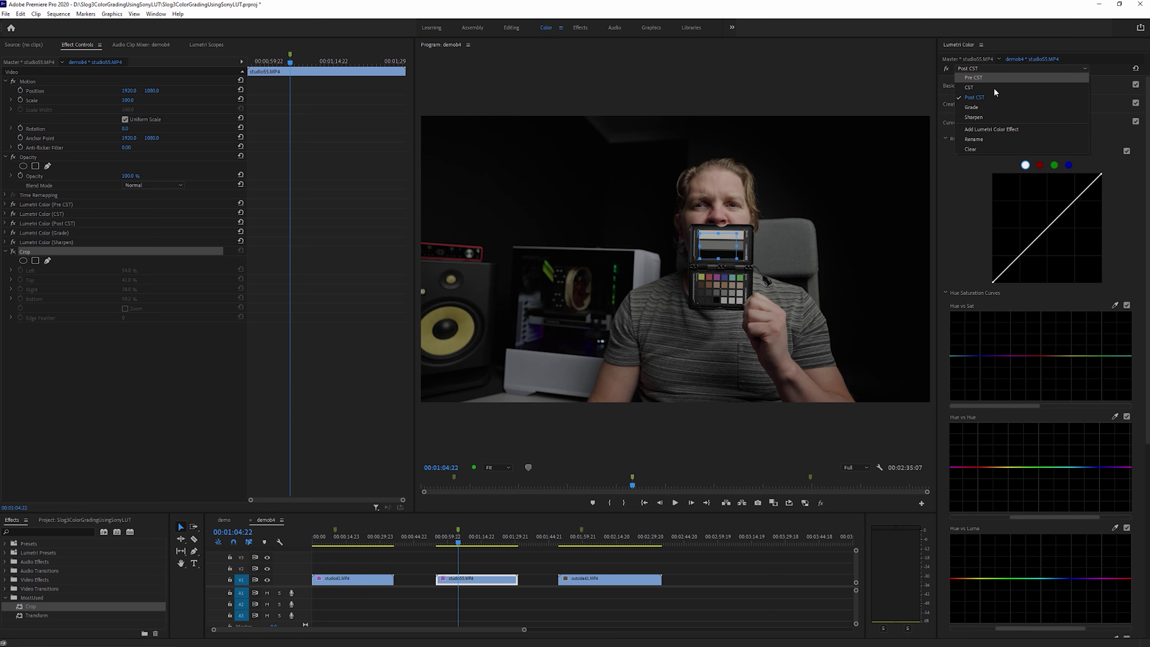
pyautogui.click(997, 106)
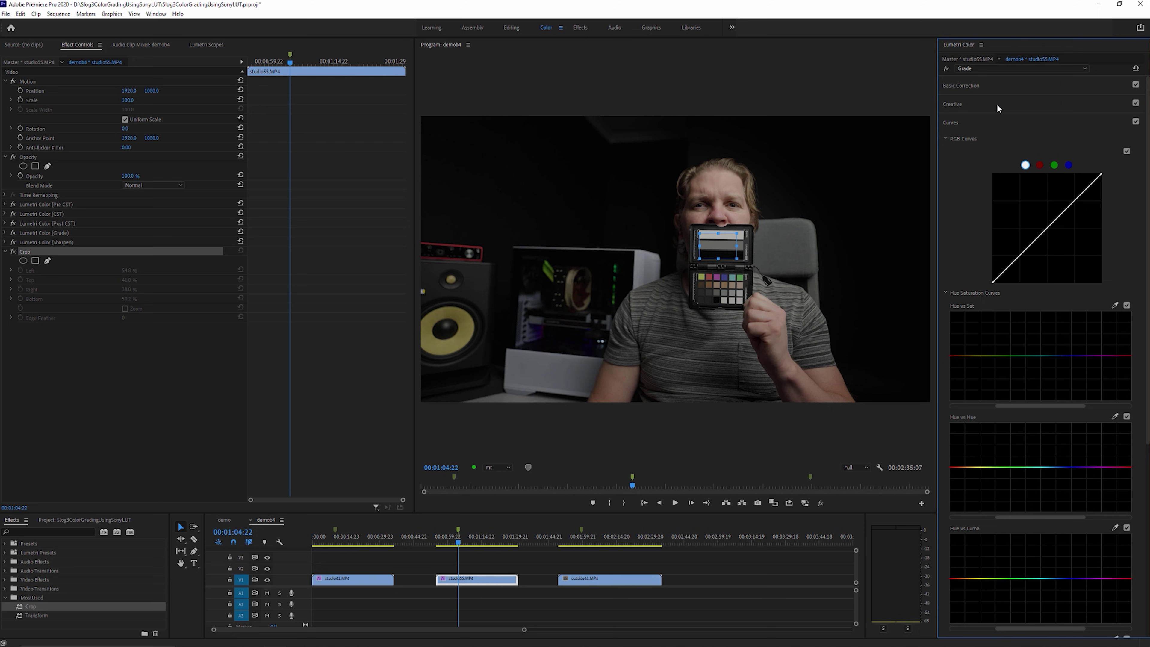
pyautogui.click(959, 103)
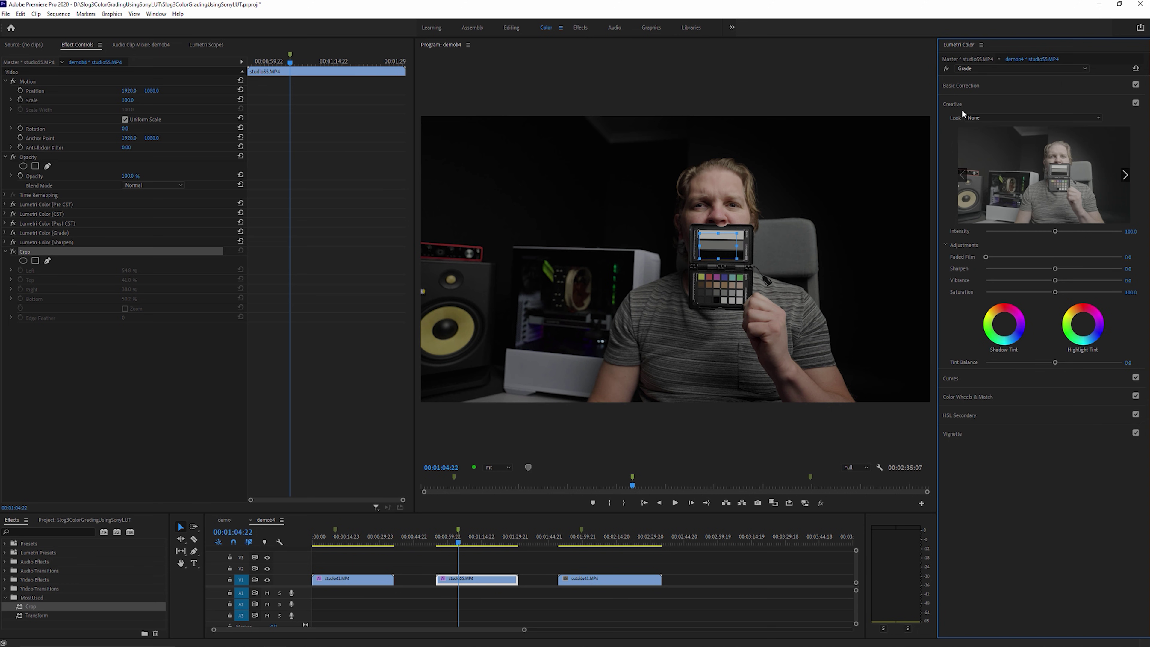
pyautogui.moveTo(986, 256); pyautogui.dragTo(1065, 293)
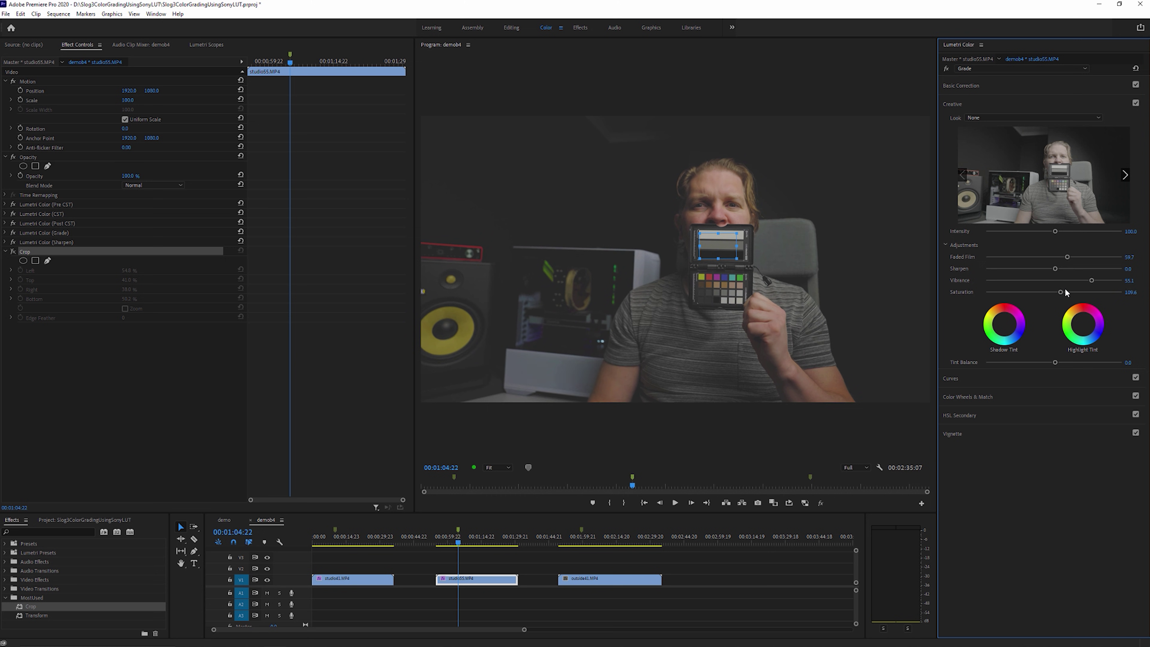
pyautogui.click(1006, 68)
pyautogui.click(991, 115)
pyautogui.click(989, 68)
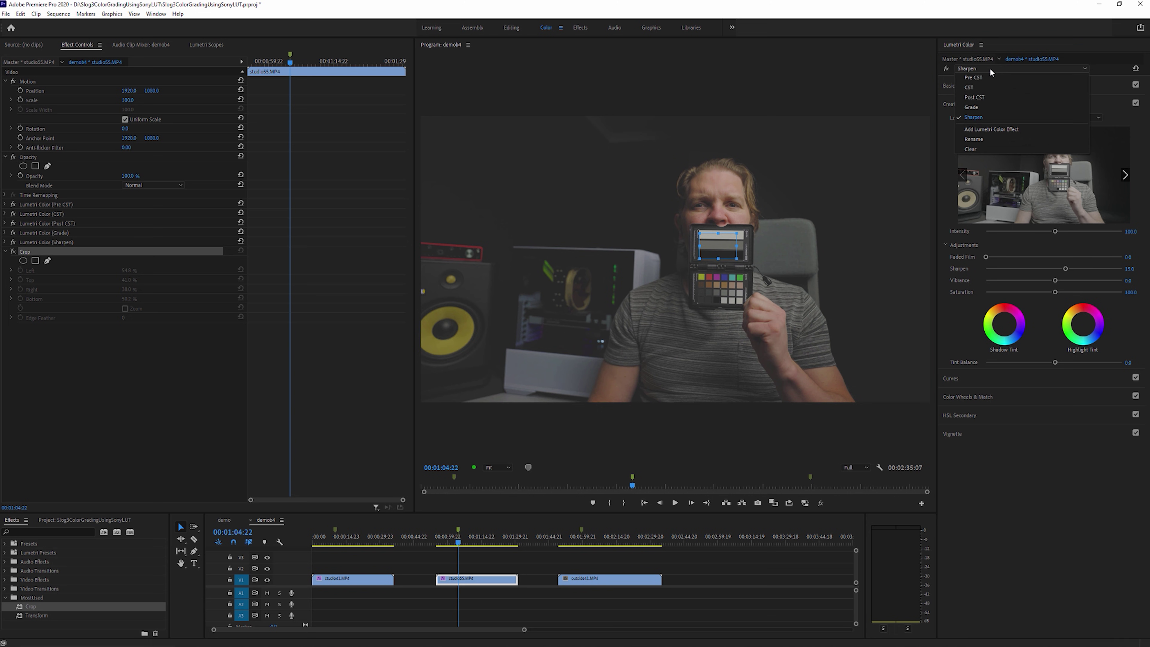
pyautogui.click(980, 81)
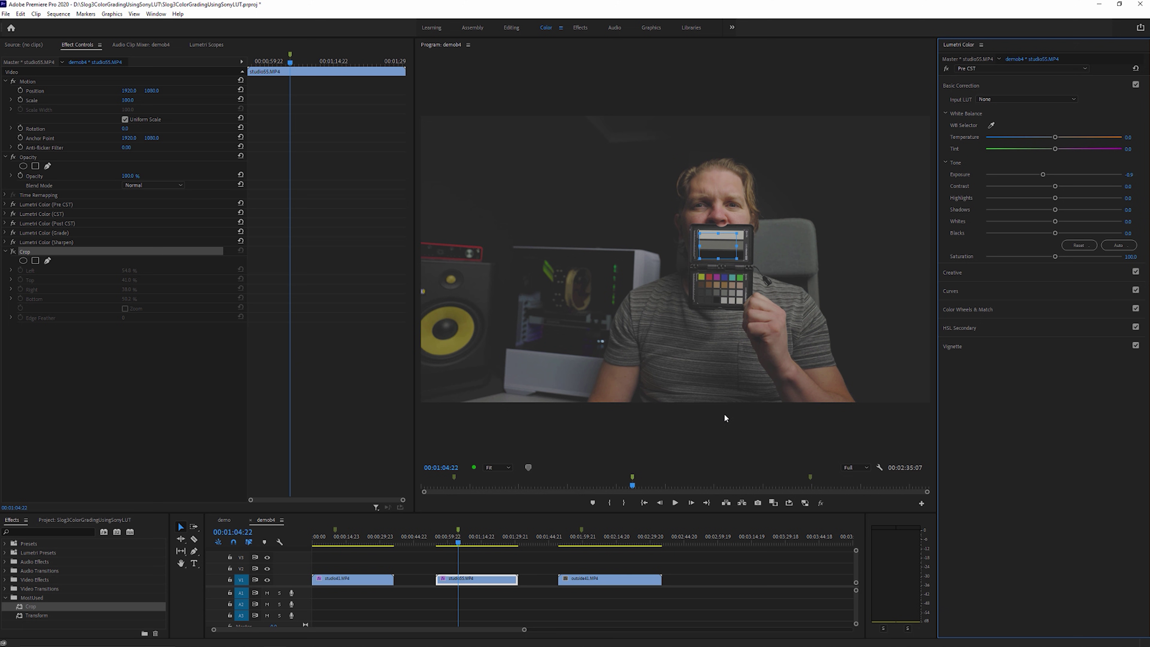
# Step: Paste the Lumetri Color and Crop attributes onto outside41.MP4
pyautogui.click(583, 529)
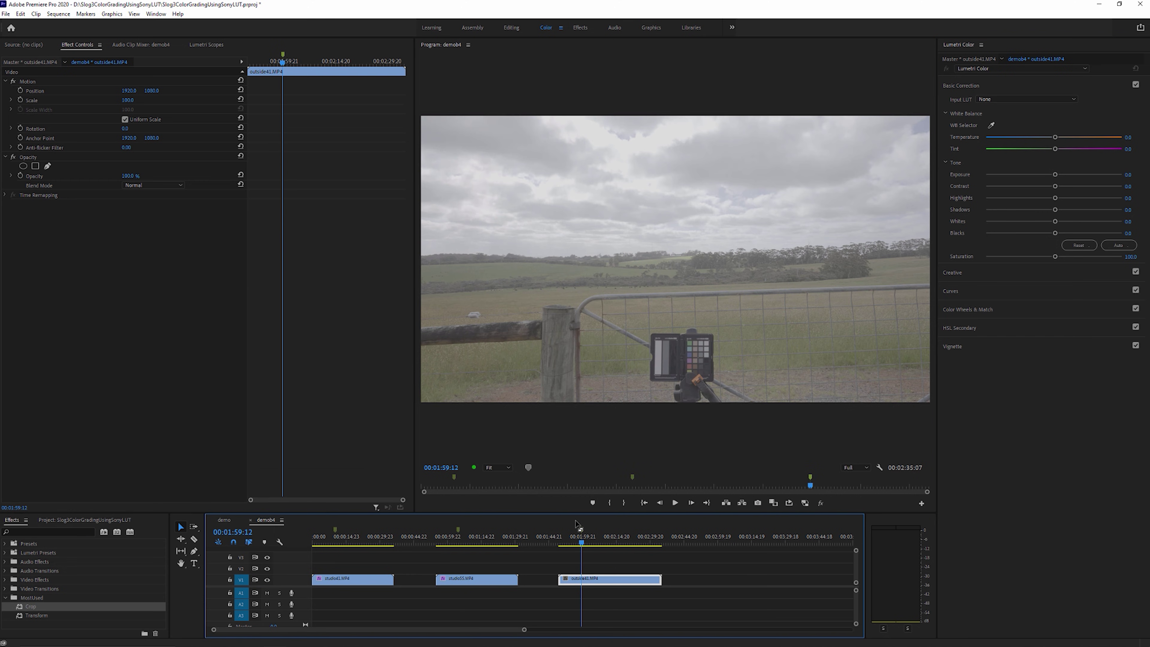
pyautogui.rightClick(616, 580)
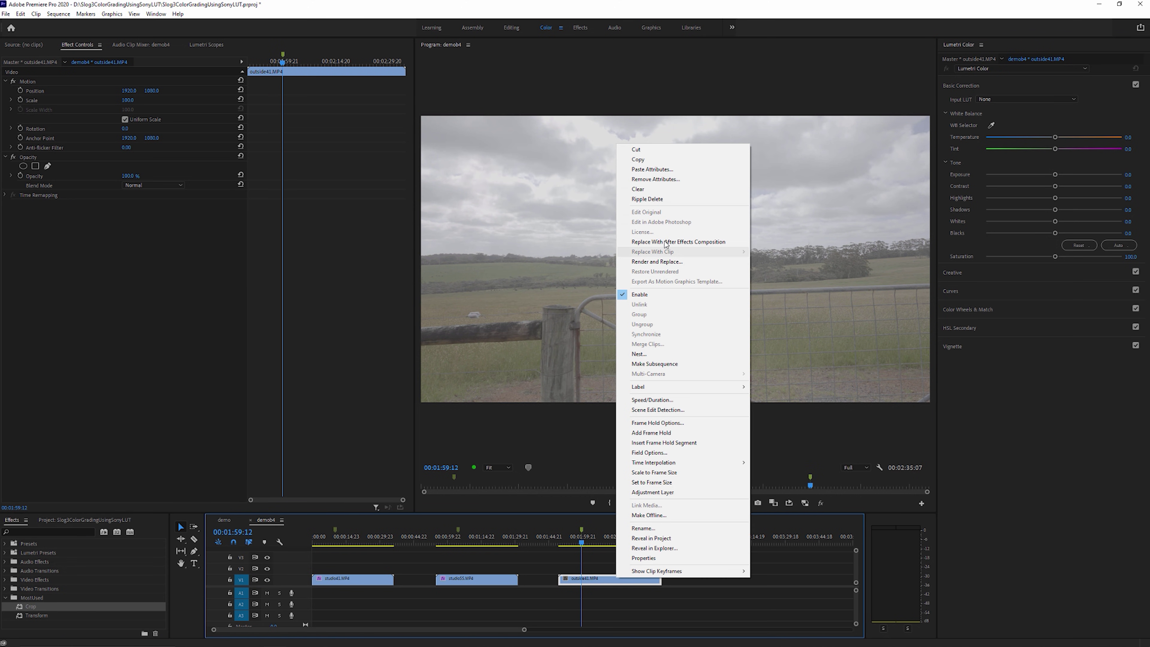
pyautogui.click(659, 177)
pyautogui.scroll(-1, 644, 266)
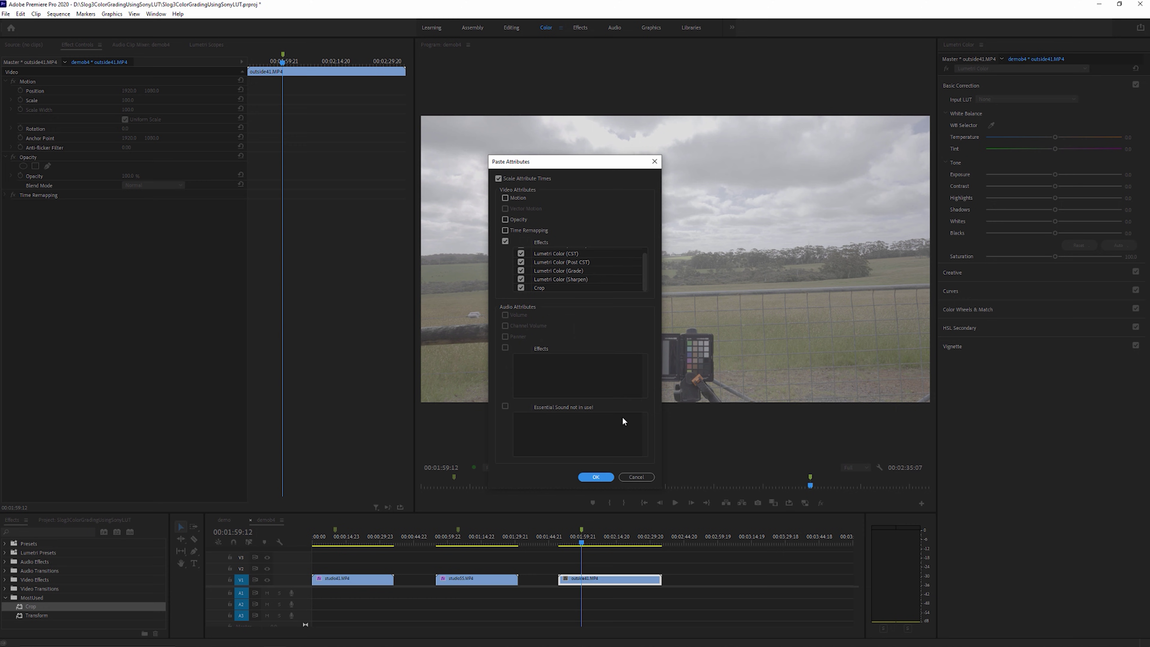
pyautogui.click(596, 477)
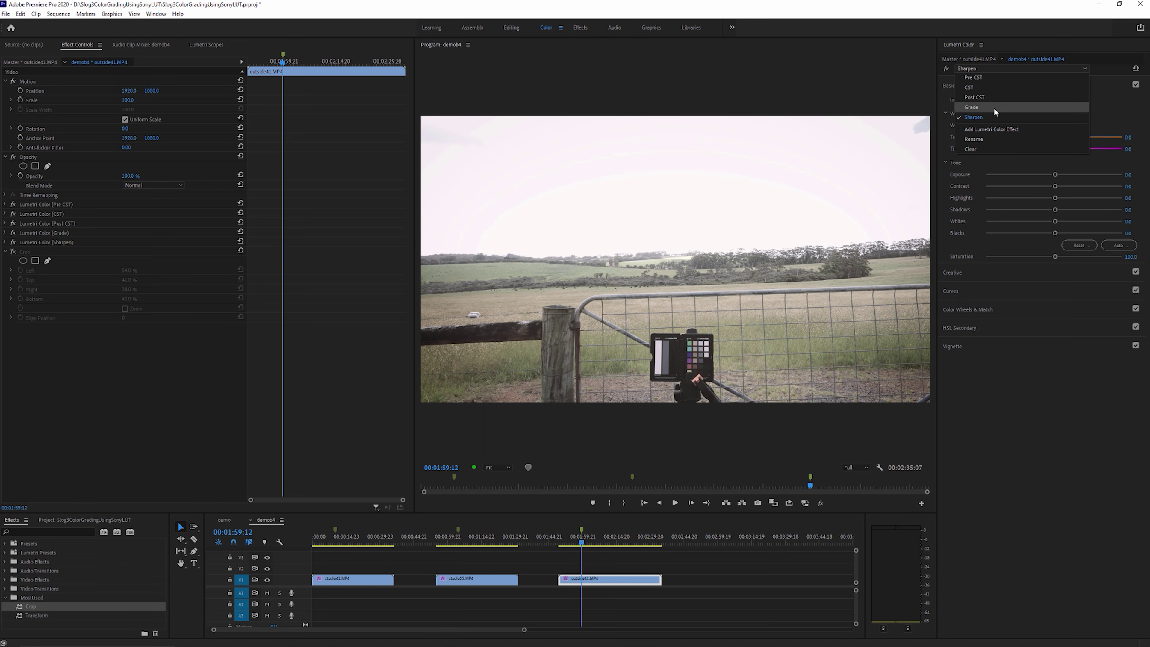
# Step: Review the outdoor clip's Post CST and CST instances, ending on Pre CST
pyautogui.click(985, 69)
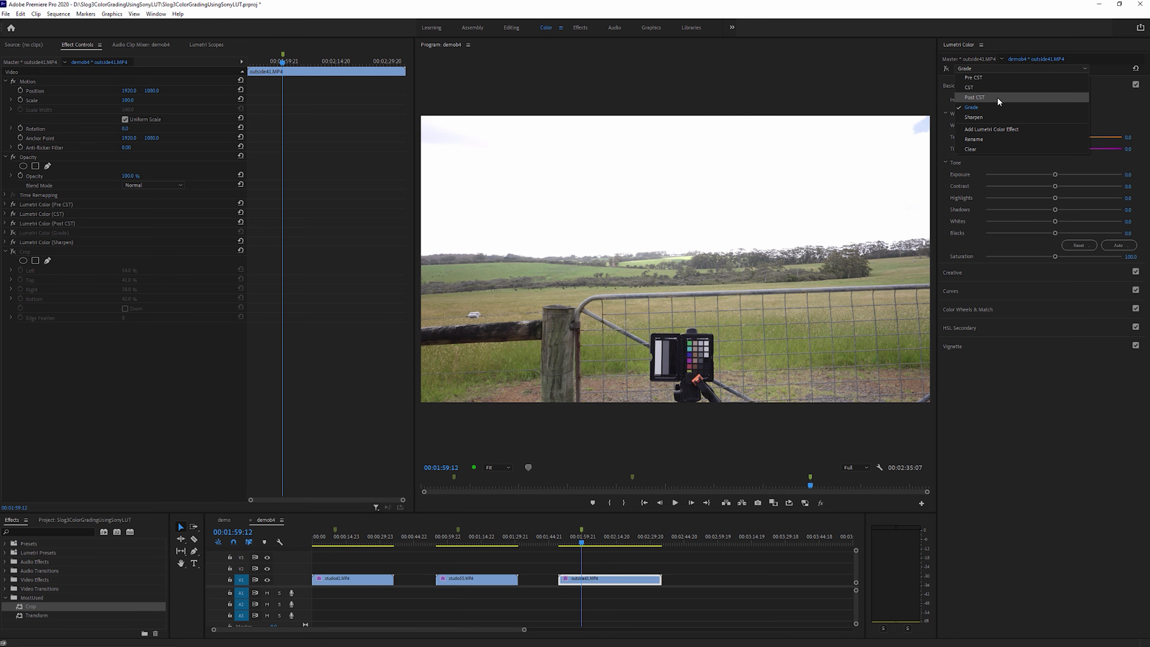
pyautogui.click(998, 97)
pyautogui.click(975, 68)
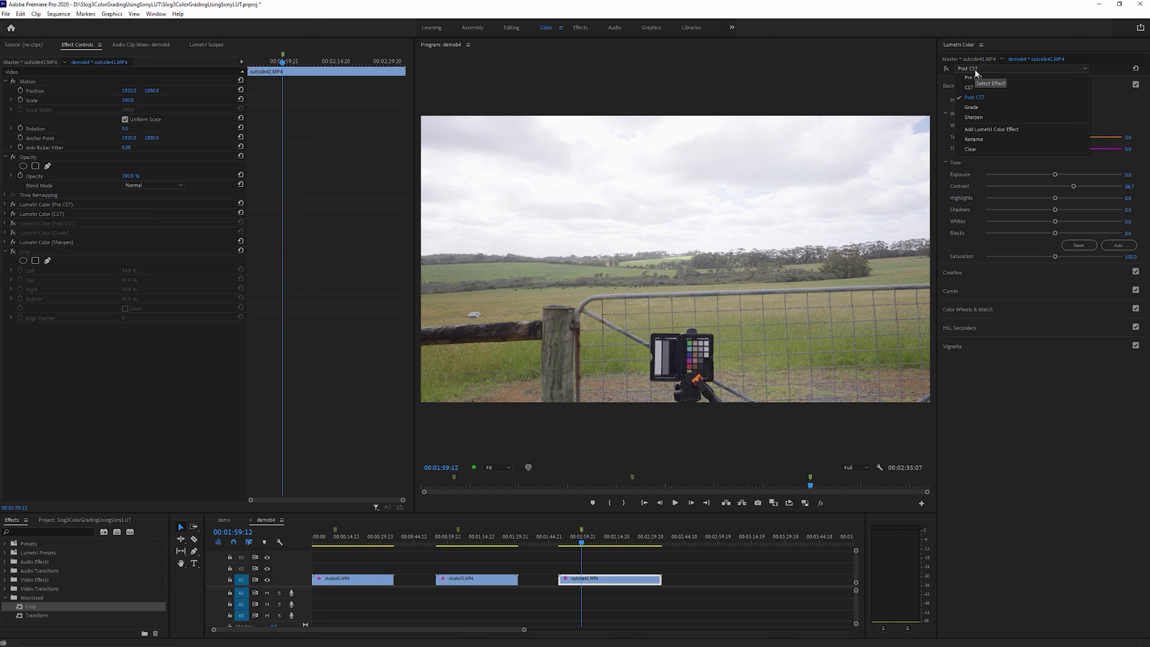
pyautogui.click(977, 86)
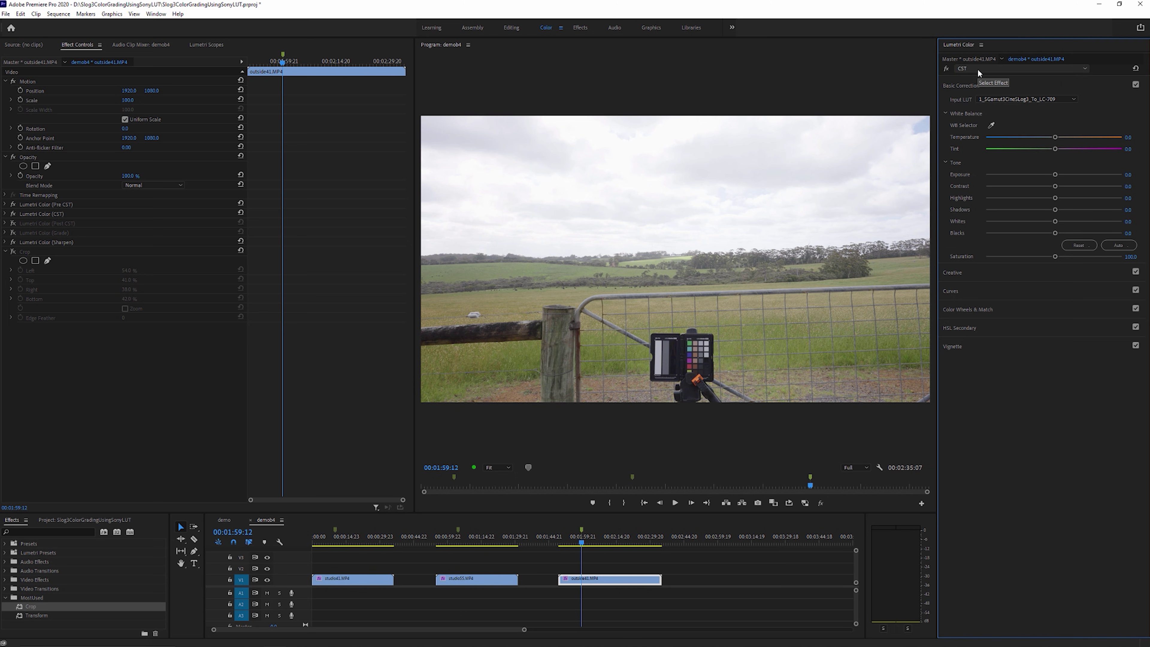
pyautogui.click(978, 68)
pyautogui.click(980, 76)
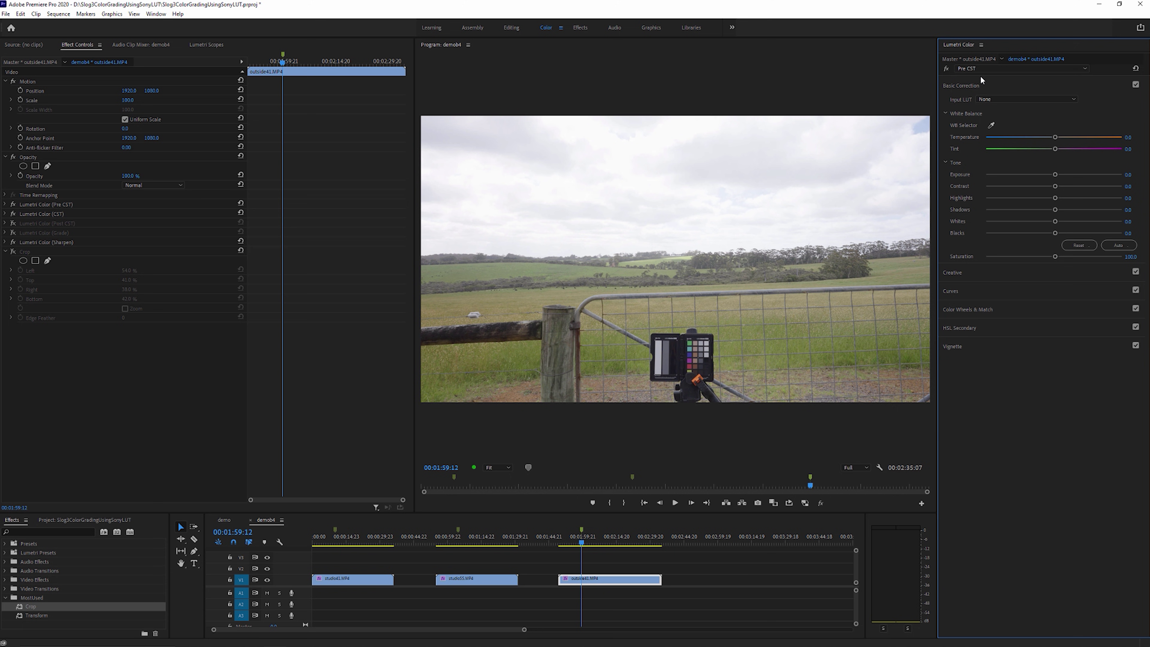
# Step: Sample white balance from the grey card, then set Temperature -10.9 and Tint -5.6
pyautogui.click(991, 125)
pyautogui.click(659, 359)
pyautogui.moveTo(1050, 137); pyautogui.dragTo(1050, 149)
pyautogui.click(981, 69)
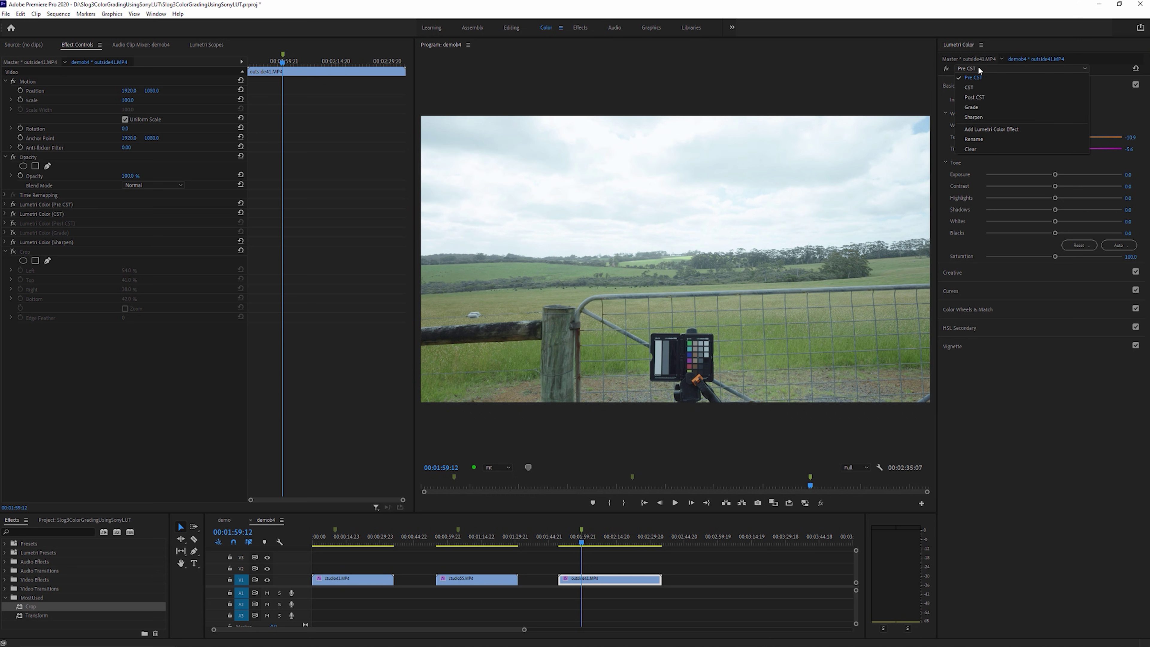
# Step: Enable the outdoor clip's Grade instance and compare it switched on and off
pyautogui.click(987, 98)
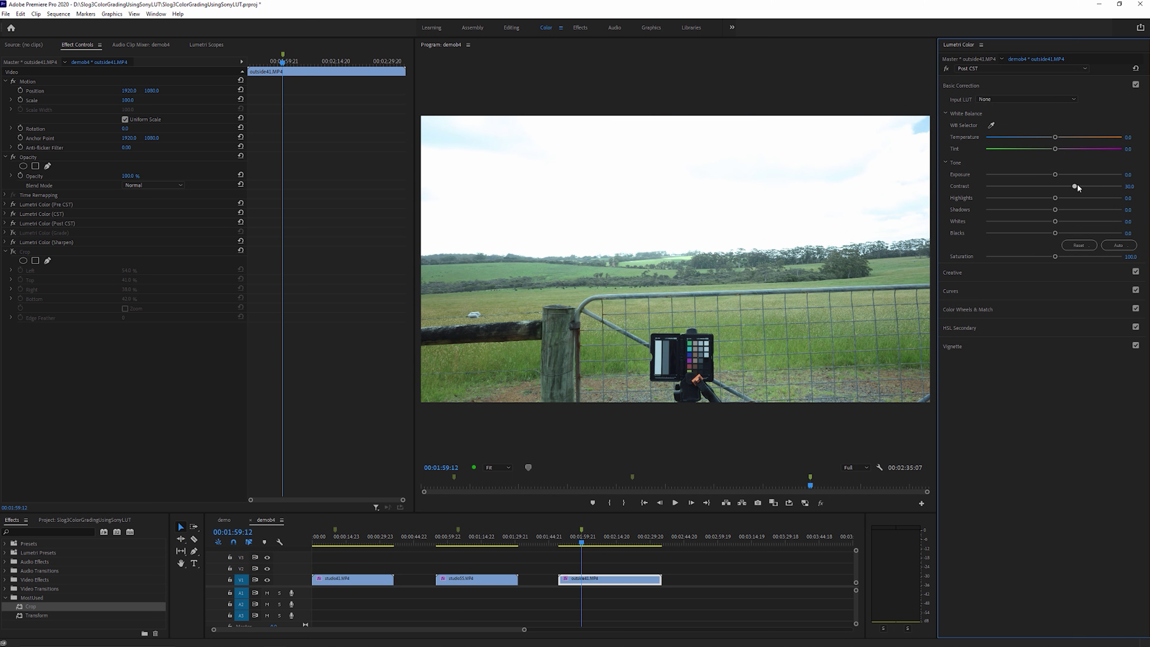
pyautogui.click(1019, 69)
pyautogui.click(1014, 123)
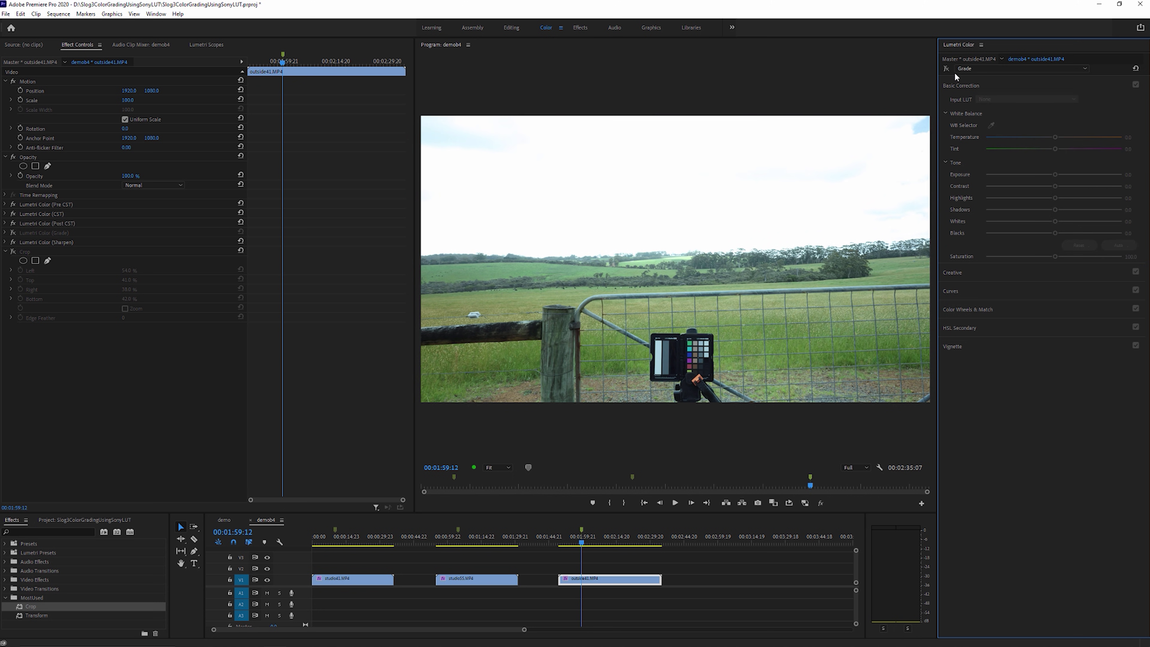
pyautogui.click(983, 70)
pyautogui.click(990, 94)
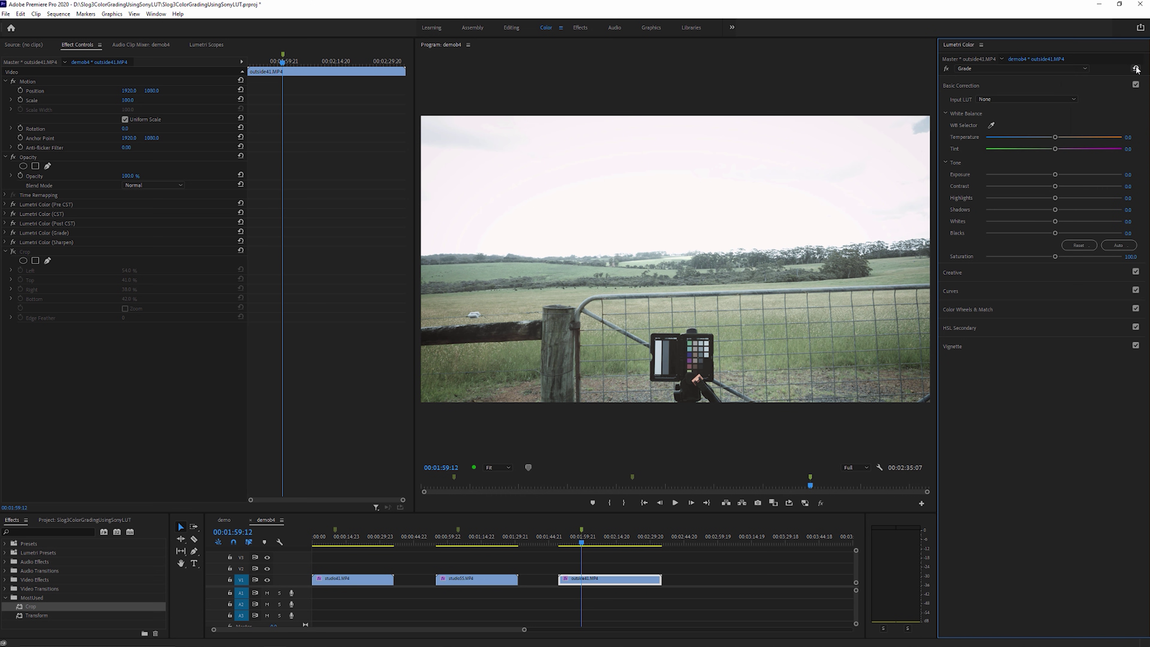
pyautogui.click(1137, 69)
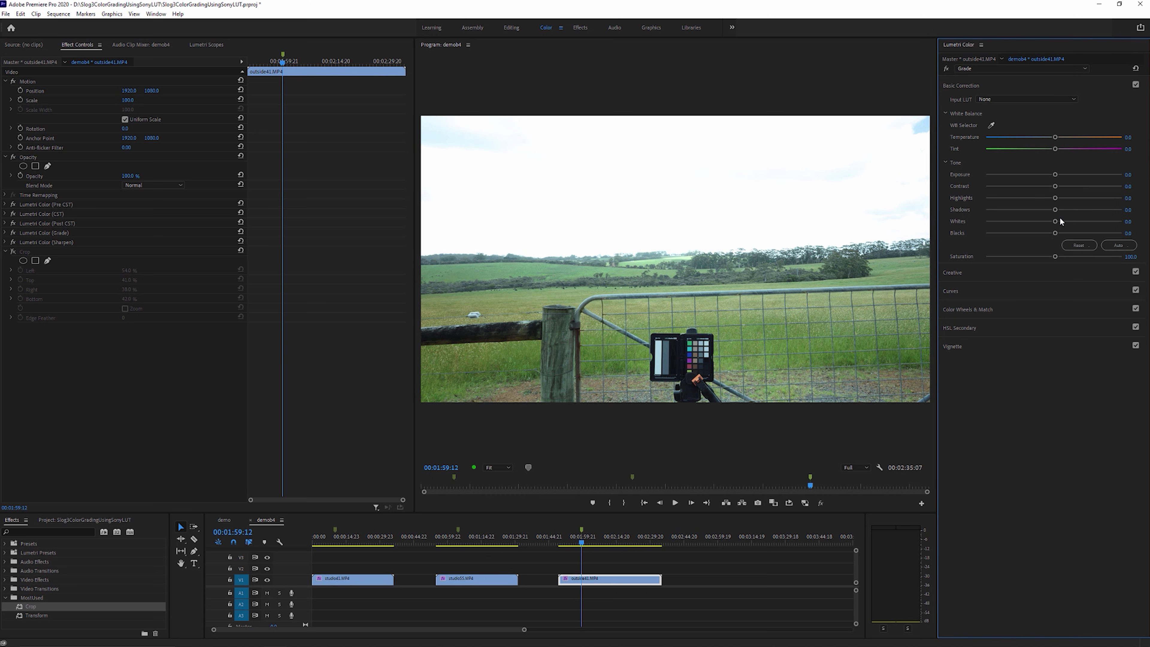
# Step: Raise Grade Saturation to 132 and lower Highlights to -21.5
pyautogui.moveTo(1055, 256); pyautogui.dragTo(1076, 257)
pyautogui.moveTo(1054, 198); pyautogui.dragTo(1055, 198)
pyautogui.moveTo(1052, 198)
pyautogui.mouseDown()
pyautogui.moveTo(988, 201)
pyautogui.moveTo(1045, 202)
pyautogui.mouseUp()
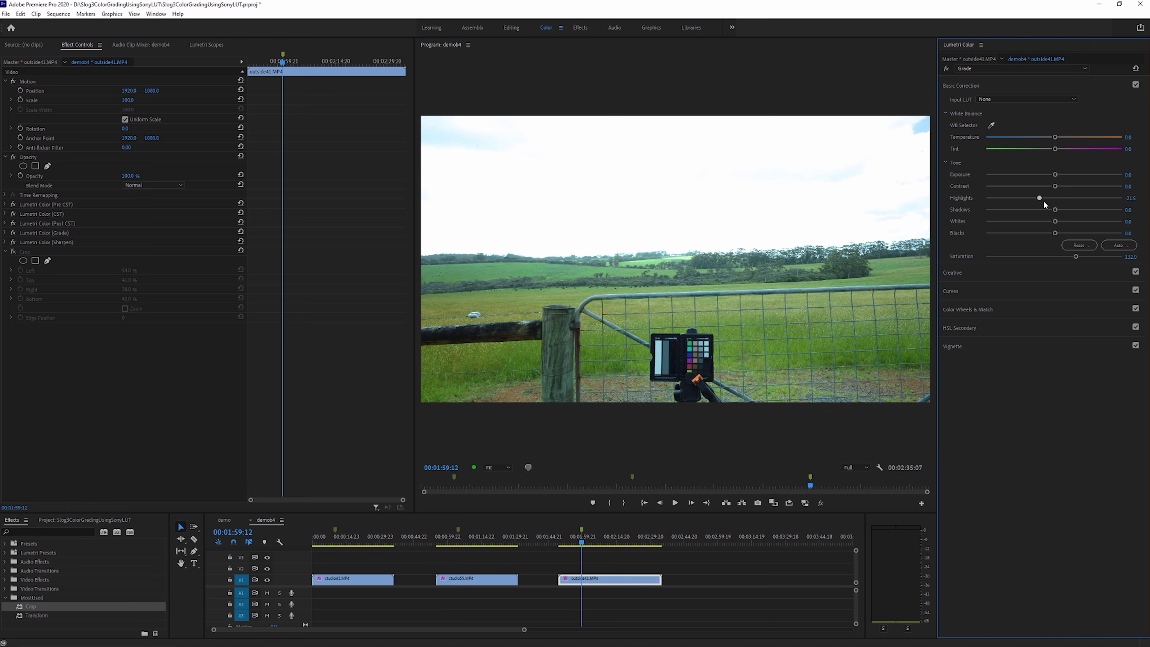
pyautogui.click(1007, 69)
# Step: Lower the Pre CST Highlights to darken the outdoor clip's sky
pyautogui.click(1008, 79)
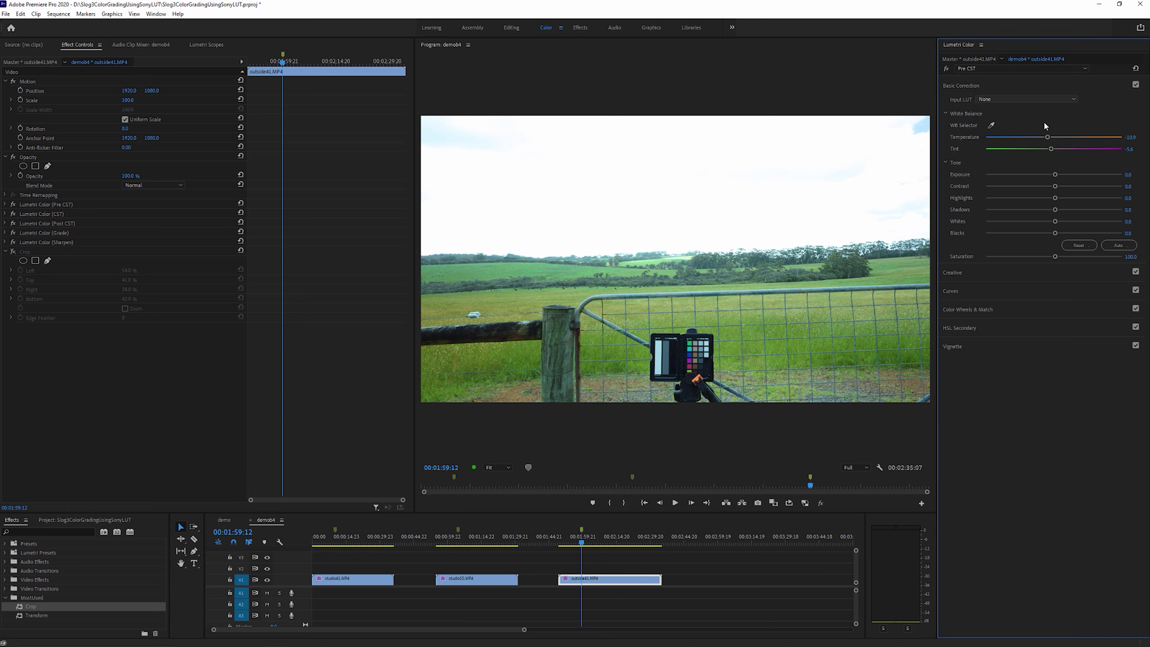
pyautogui.moveTo(1055, 198)
pyautogui.mouseDown()
pyautogui.moveTo(1008, 198)
pyautogui.moveTo(1055, 199)
pyautogui.mouseUp()
pyautogui.click(1005, 68)
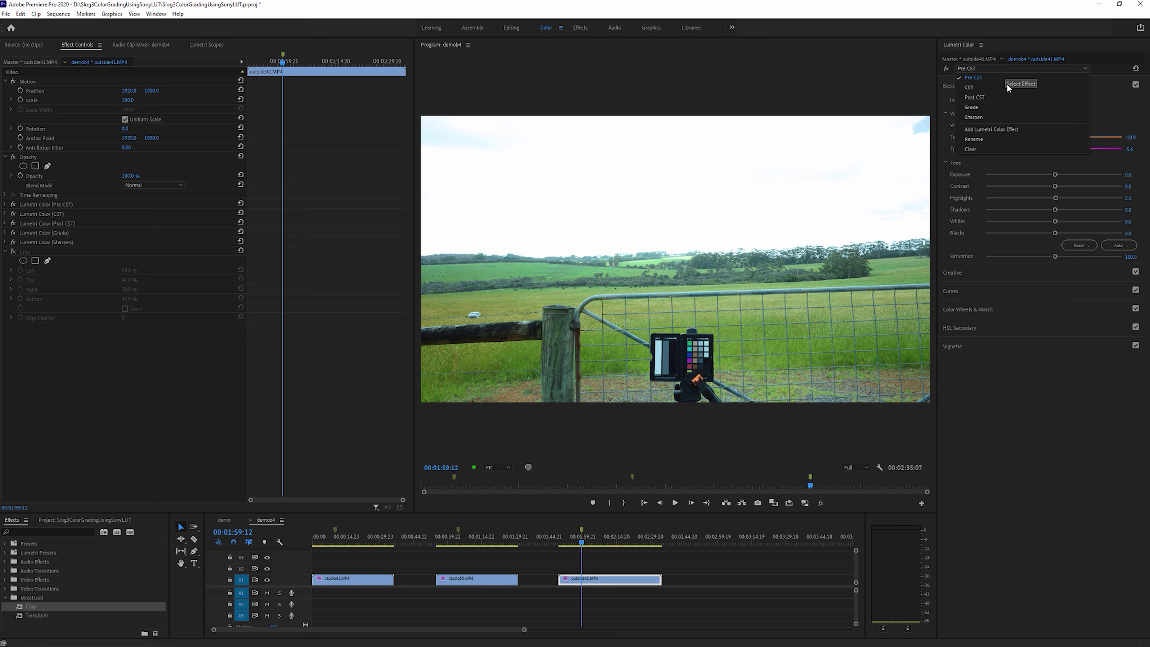
# Step: Apply the CineSpace2383sRGB6bit creative look in Grade, then return to studio05.MP4
pyautogui.click(1006, 84)
pyautogui.click(953, 272)
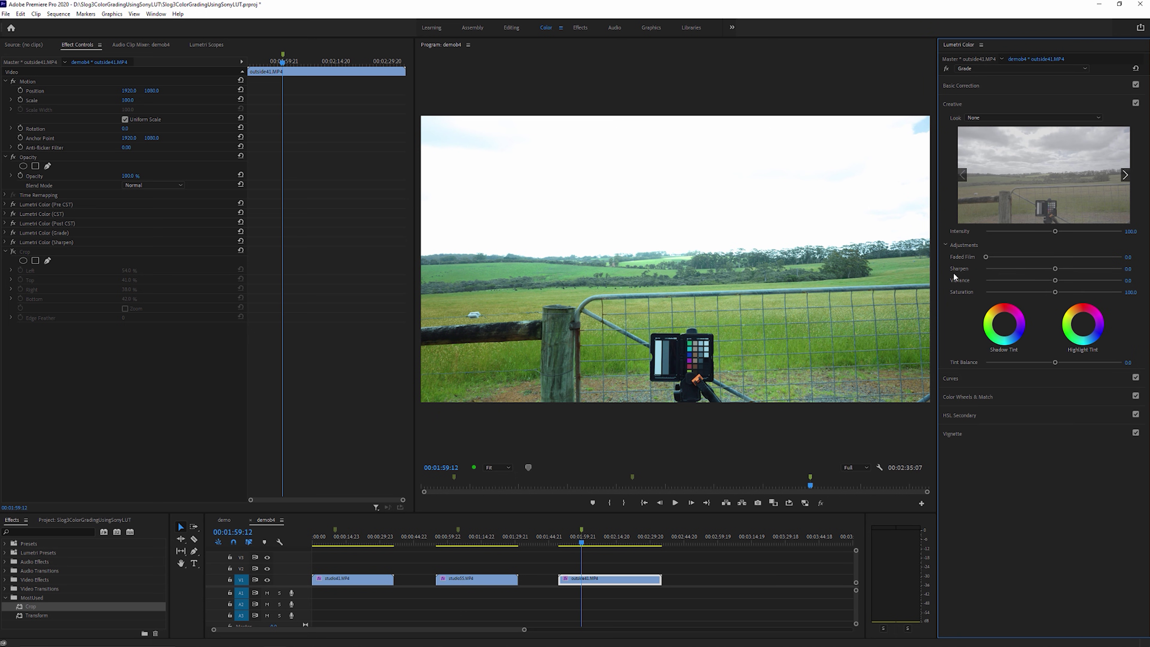
pyautogui.click(1126, 175)
pyautogui.click(1126, 174)
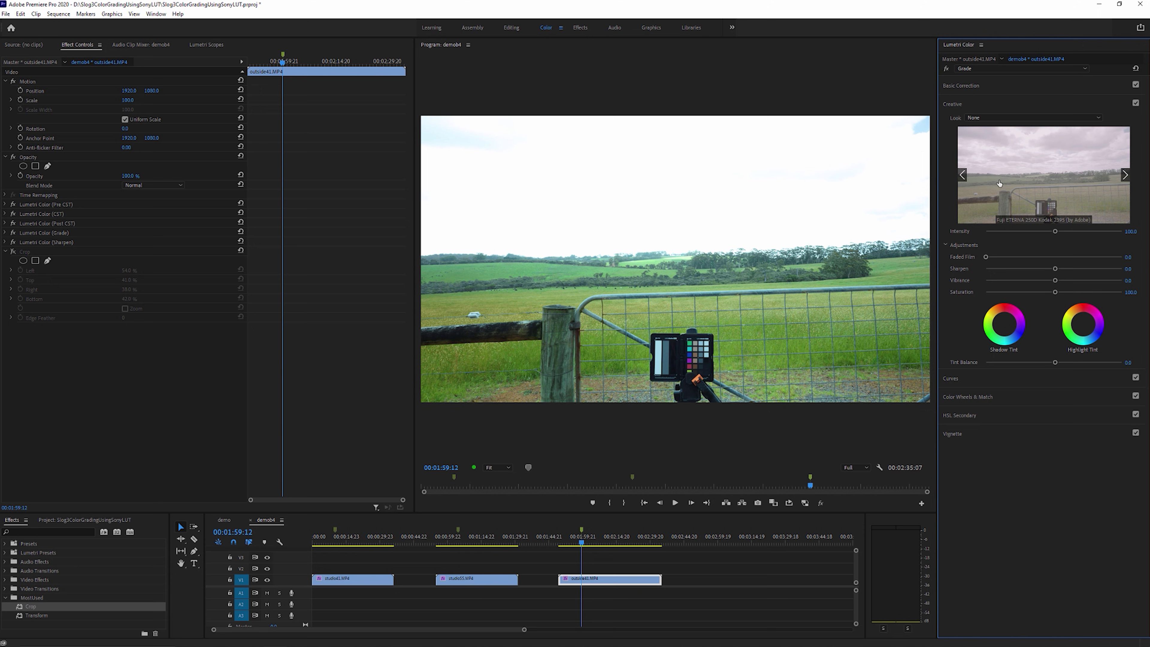
pyautogui.click(963, 175)
pyautogui.click(1025, 178)
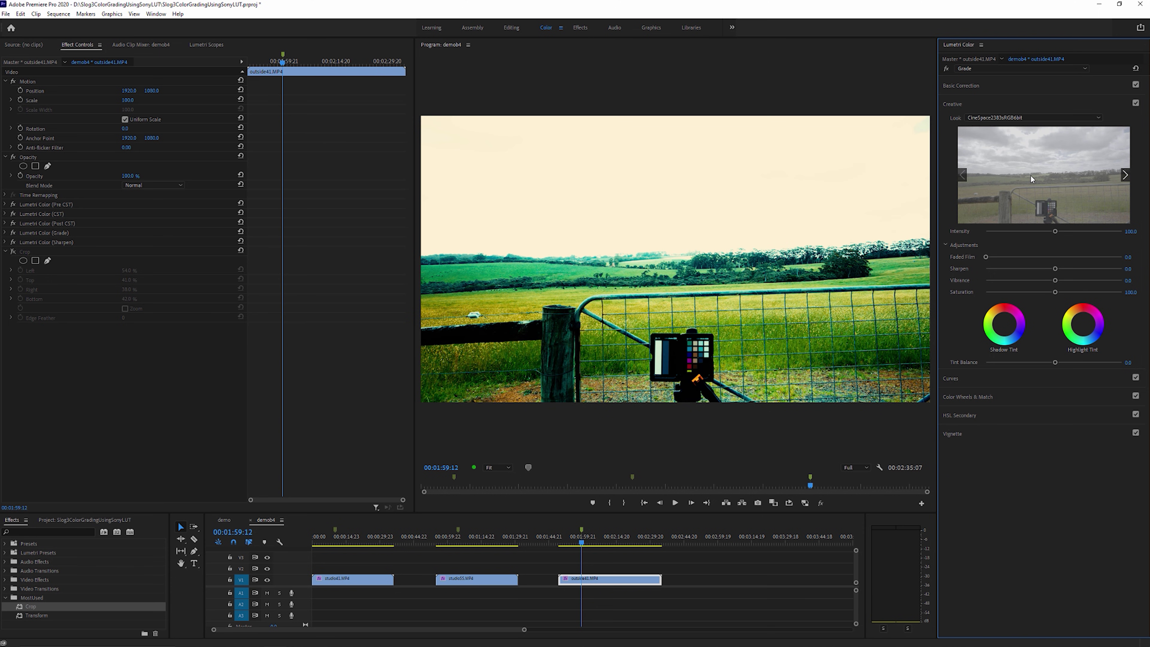
pyautogui.click(457, 529)
pyautogui.click(87, 205)
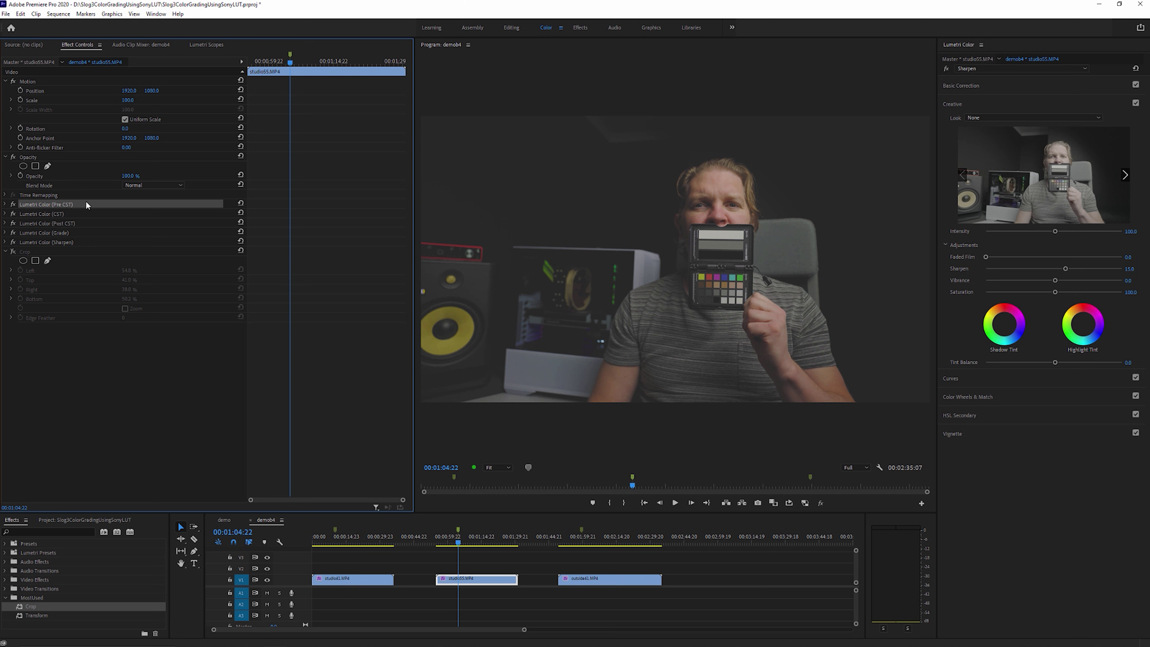
pyautogui.click(86, 211)
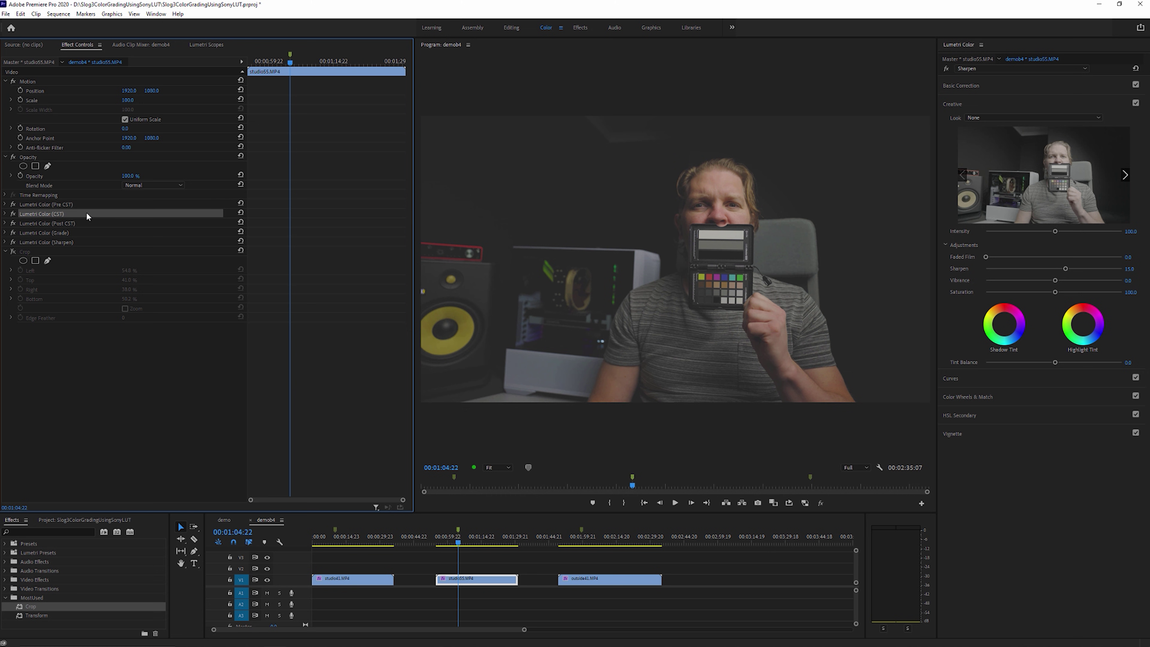
pyautogui.click(70, 224)
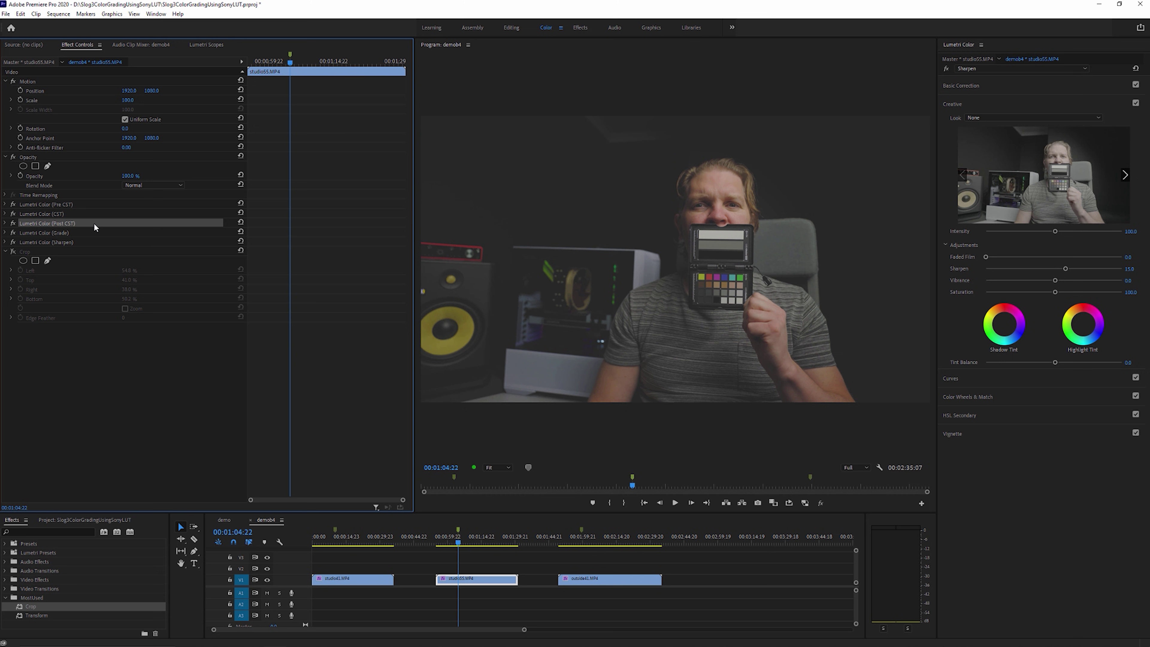
pyautogui.click(76, 233)
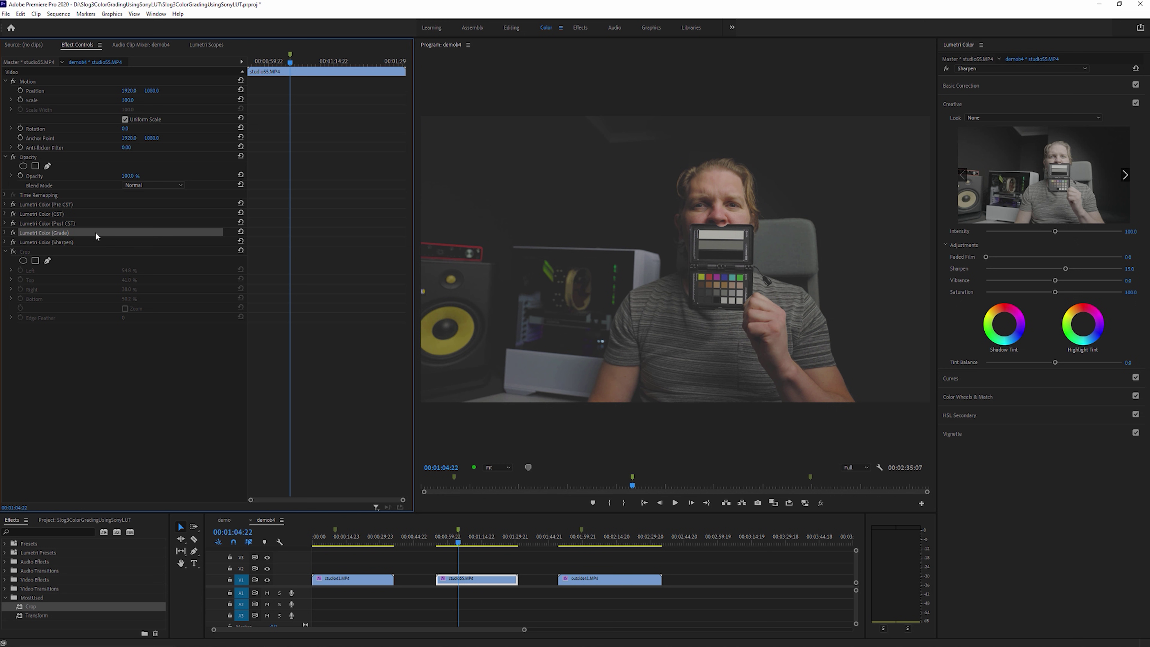
pyautogui.click(75, 242)
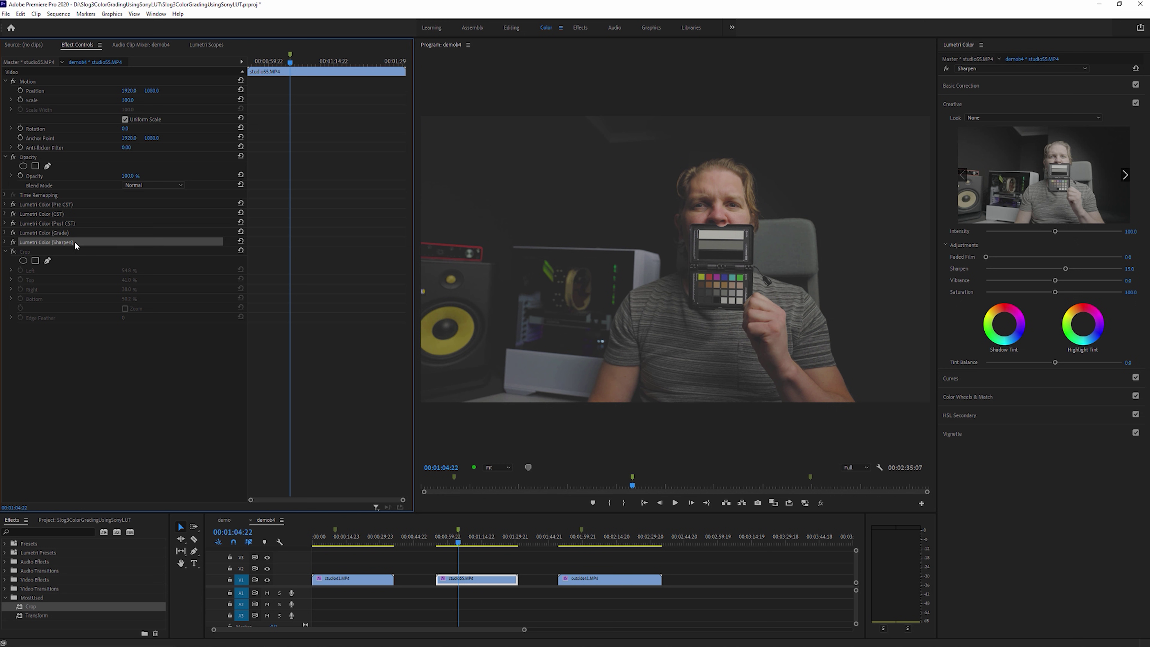